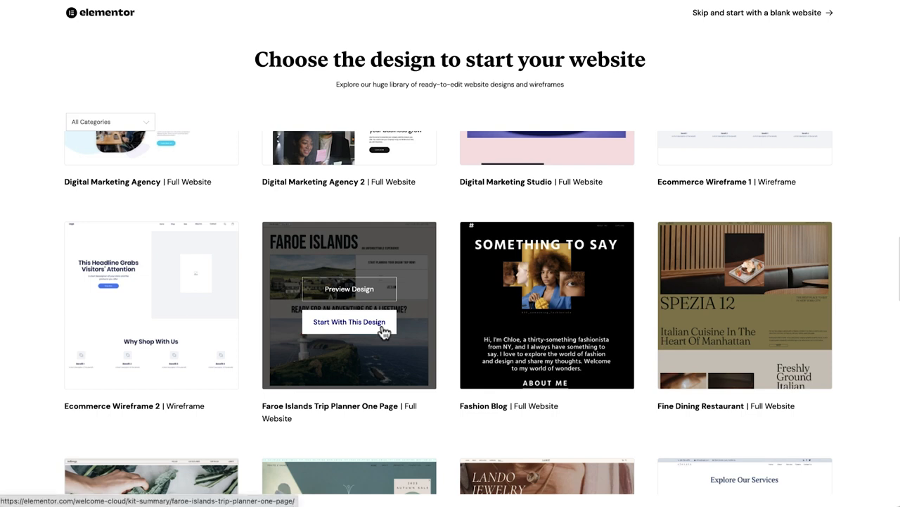
Preview the Faroe Islands Trip Planner One Page design and scroll through the whole page.
left_click(377, 297)
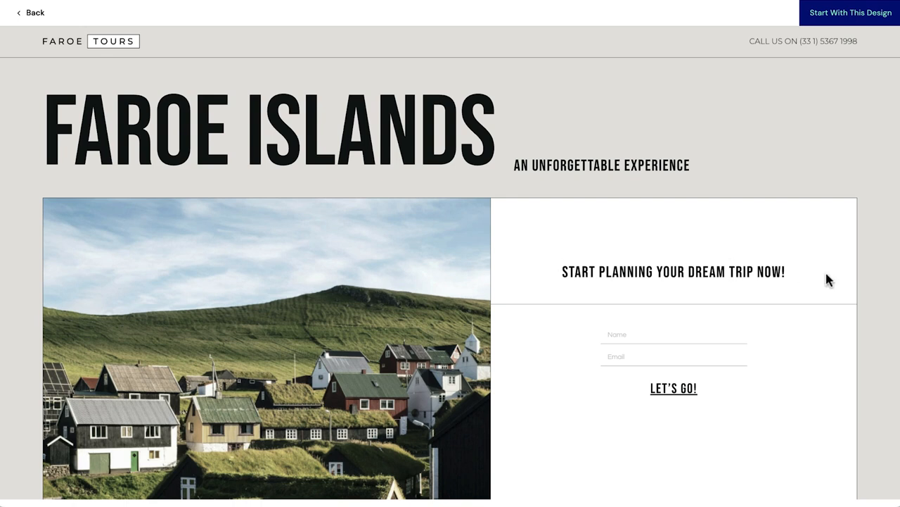
scroll(878, 296, "down", 2)
scroll(878, 296, "down", 5)
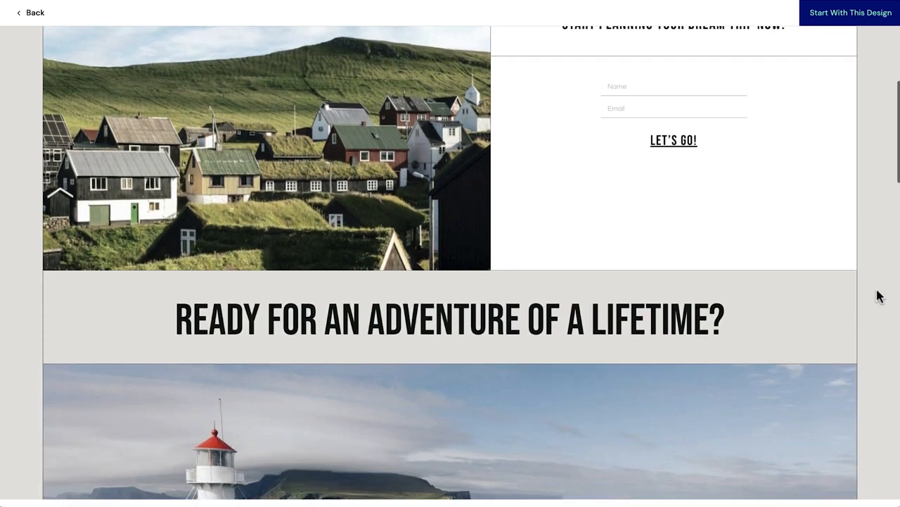
scroll(878, 295, "down", 5)
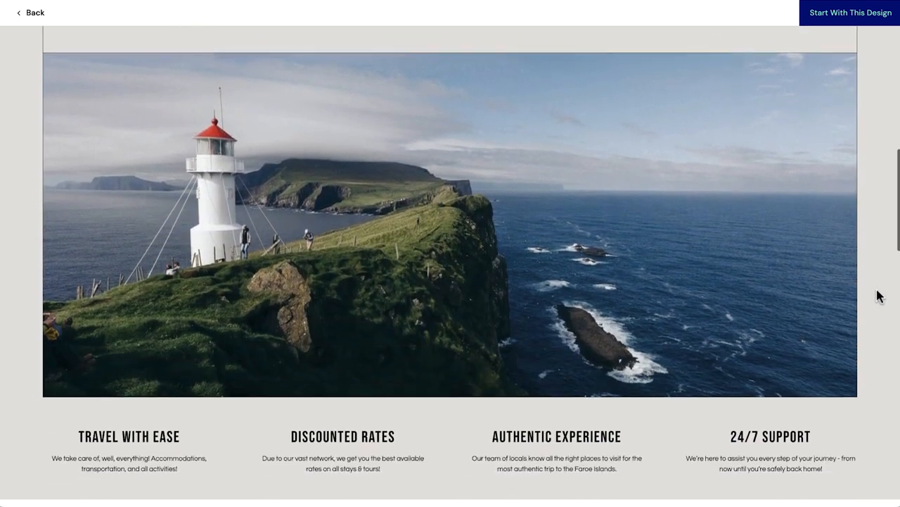
scroll(878, 295, "down", 5)
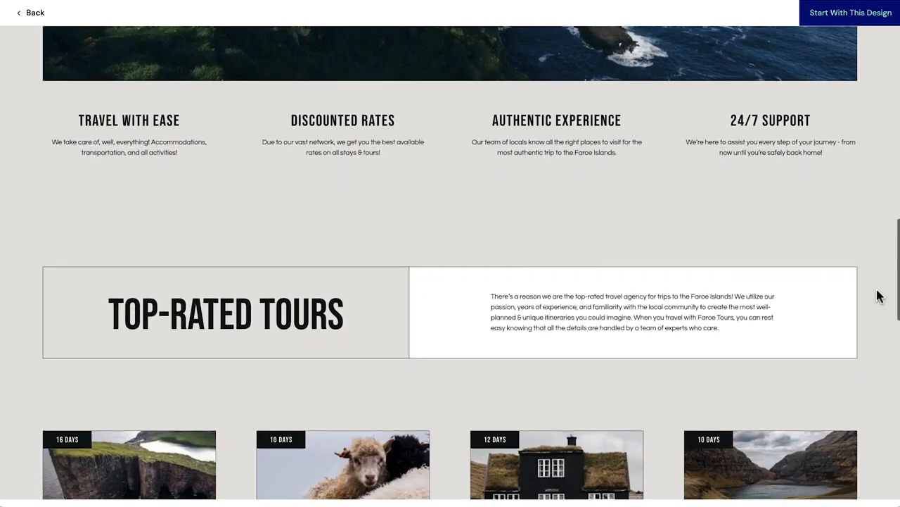
scroll(878, 295, "down", 5)
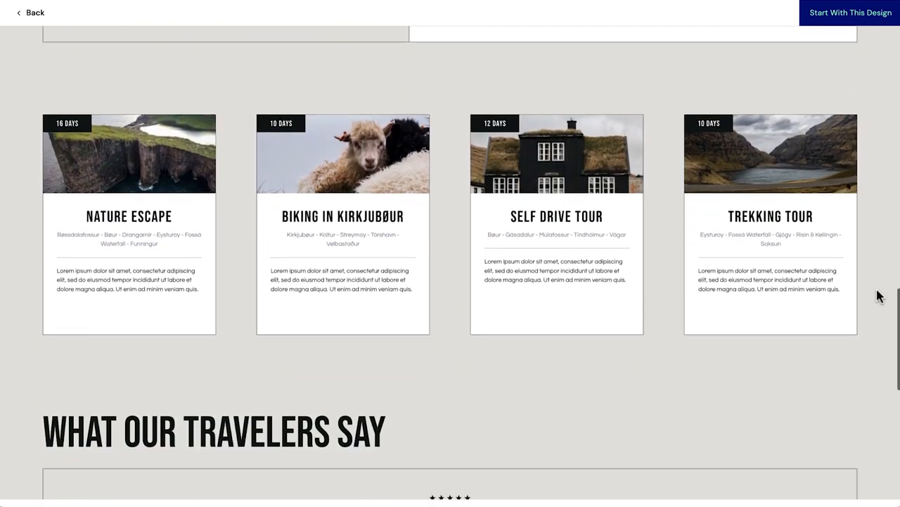
scroll(878, 295, "down", 5)
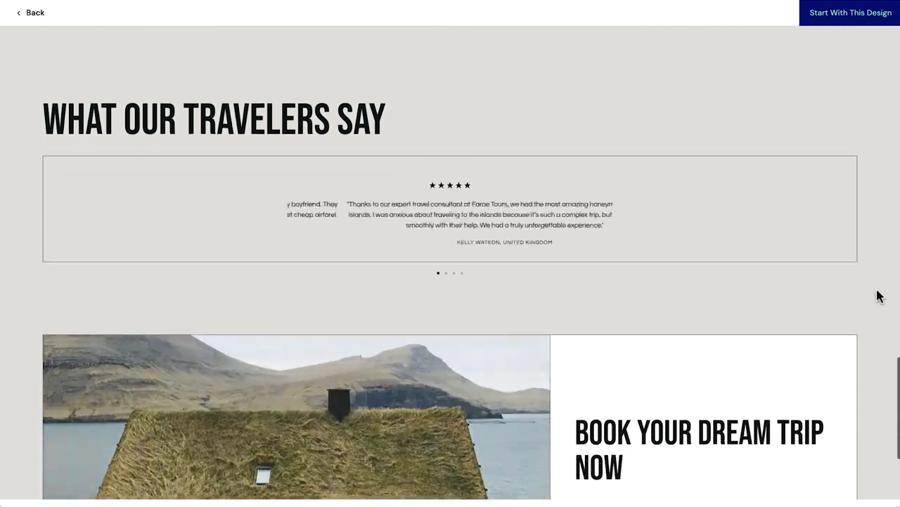
scroll(878, 295, "down", 2)
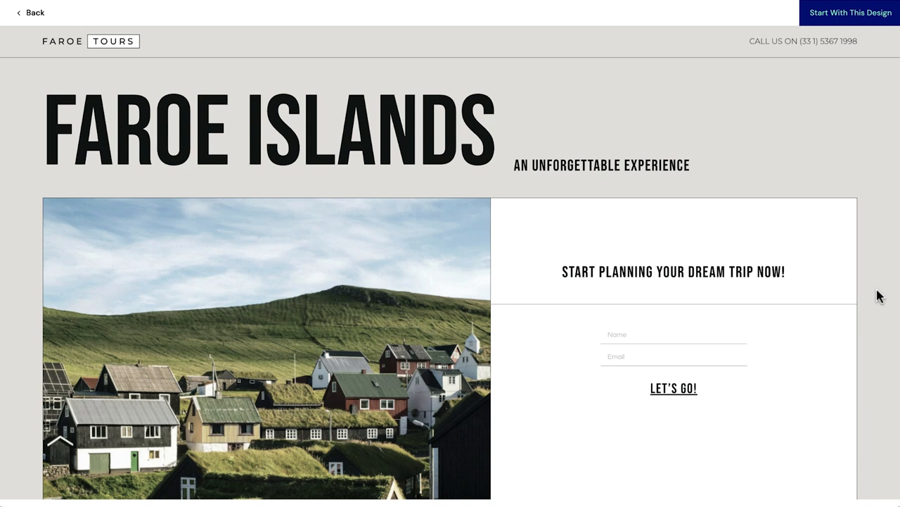
scroll(878, 295, "down", 5)
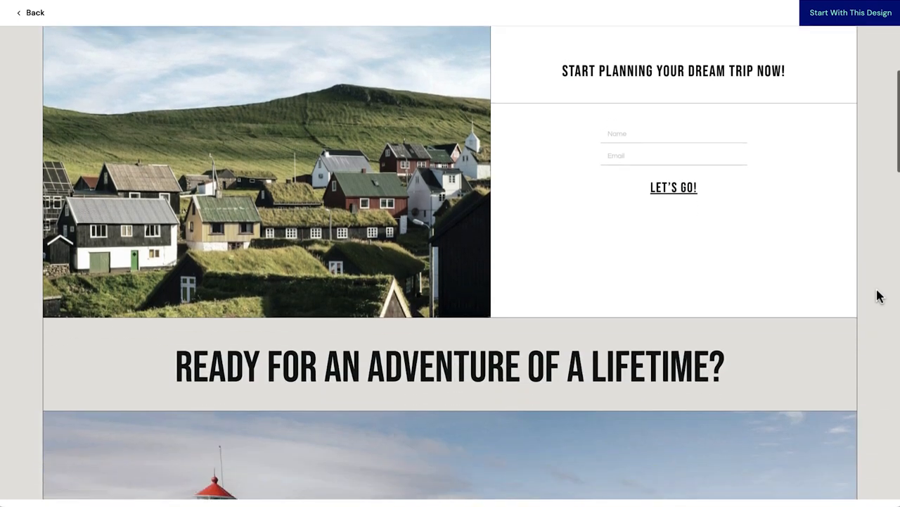
scroll(878, 295, "down", 5)
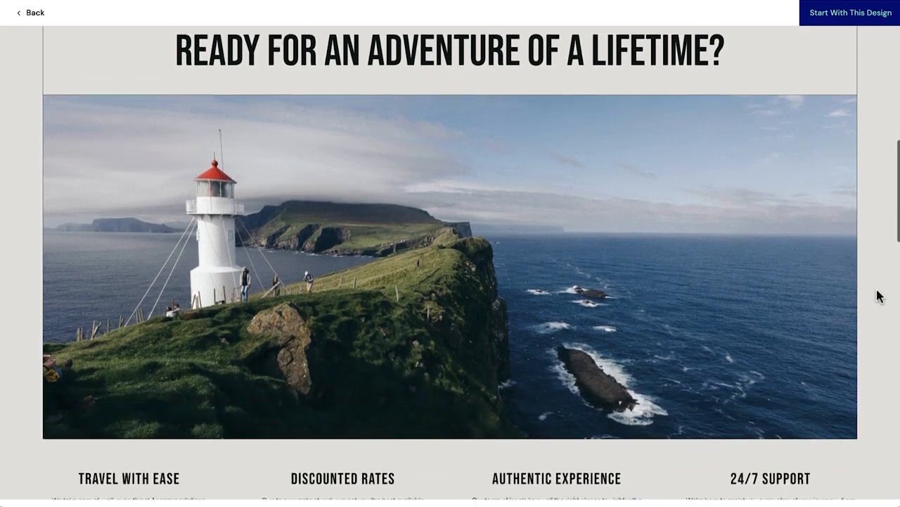
scroll(878, 296, "down", 5)
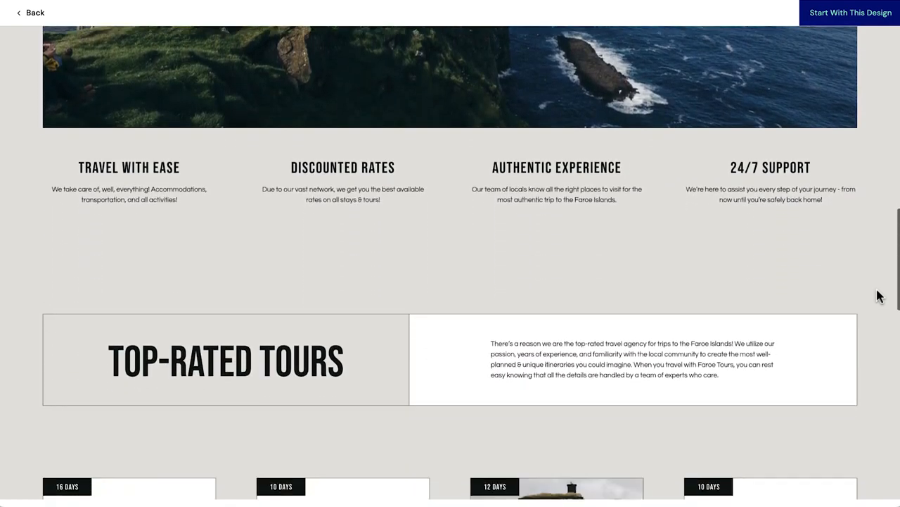
scroll(878, 295, "down", 5)
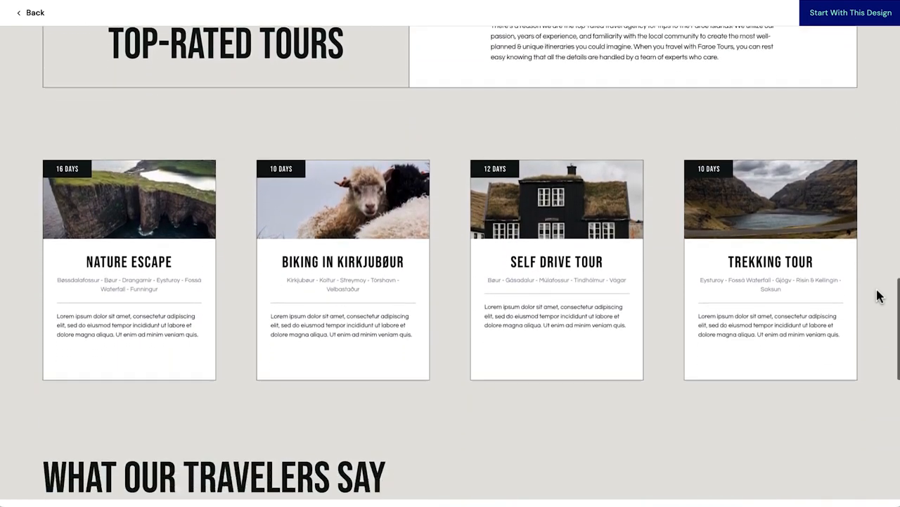
scroll(878, 296, "down", 5)
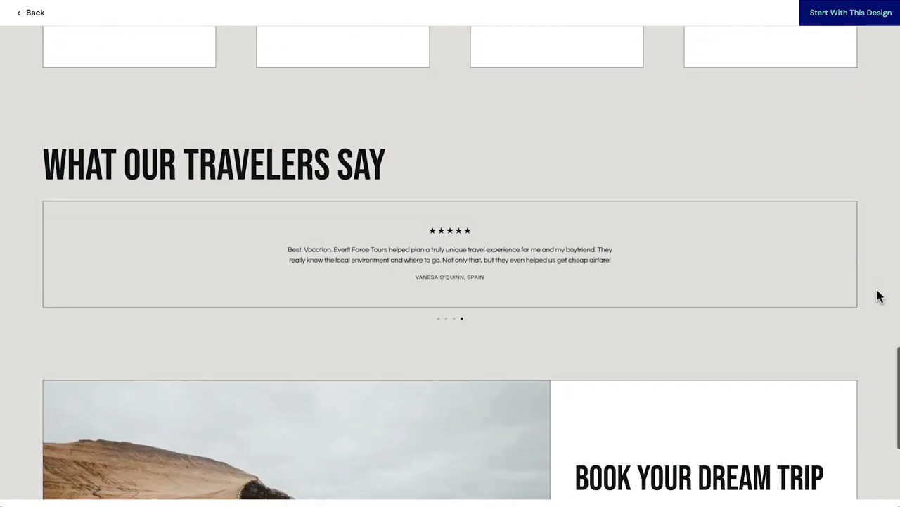
scroll(878, 296, "down", 3)
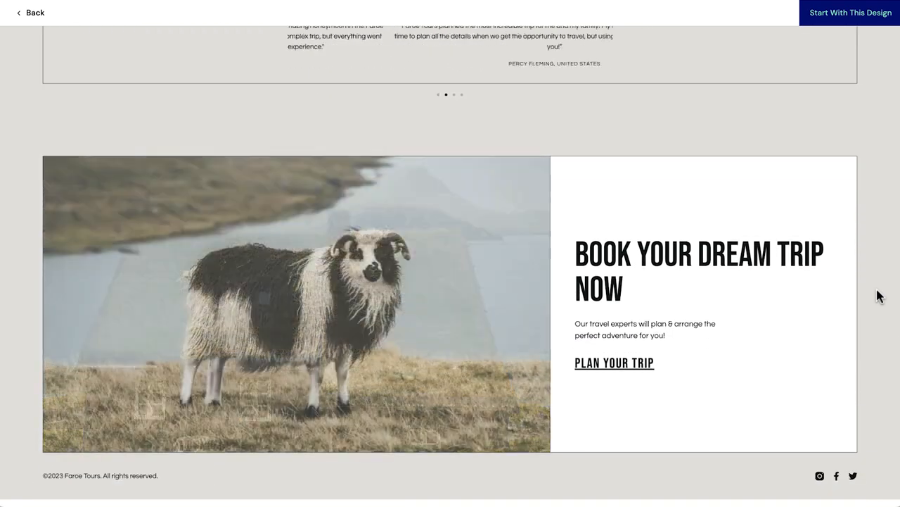
Start with this design and buy the Basic plan, choosing PayPal as the payment method.
left_click(875, 21)
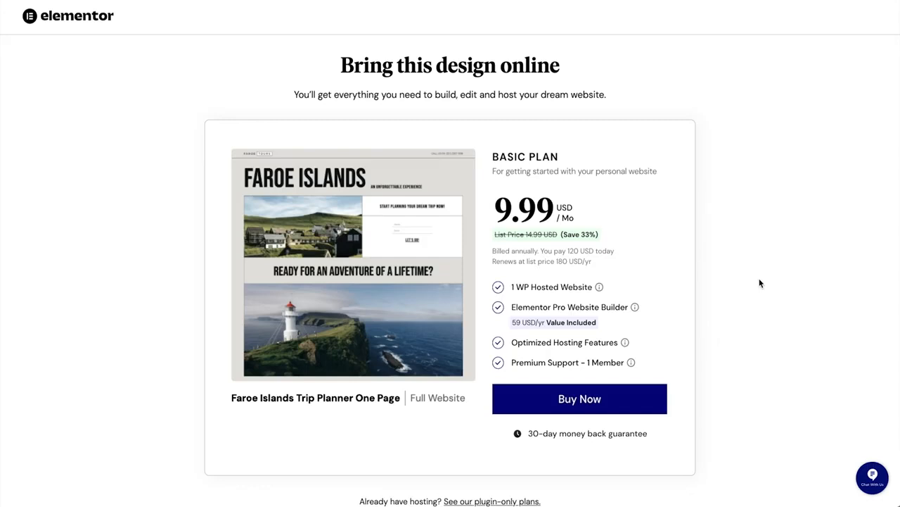
left_click(607, 398)
scroll(122, 395, "down", 6)
scroll(122, 396, "down", 2)
left_click(167, 370)
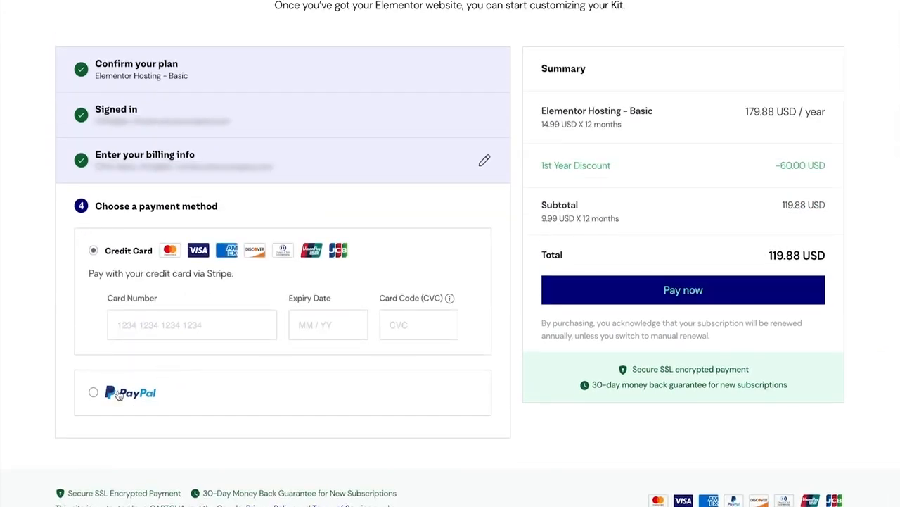
left_click(118, 395)
left_click(583, 333)
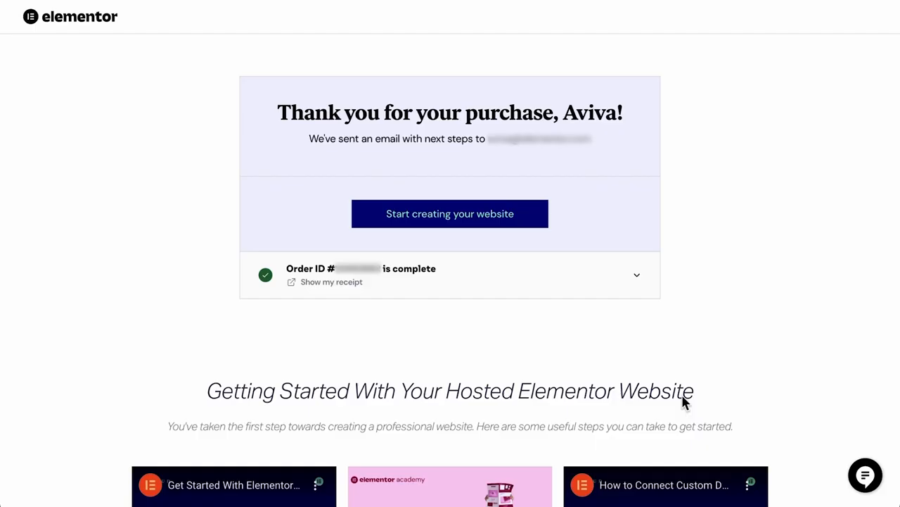
Start creating the website, name it brightnest with the default brightnest.elementor.cloud domain, and open the site.
left_click(442, 224)
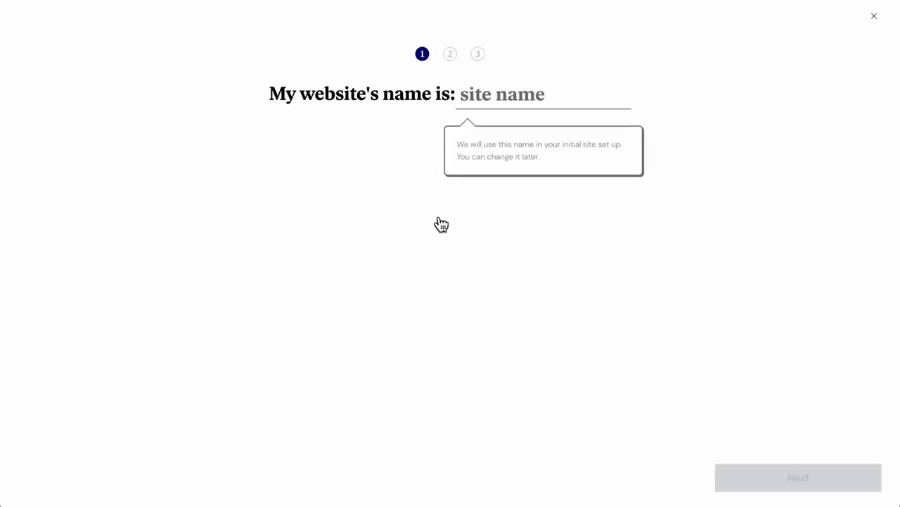
left_click(572, 99)
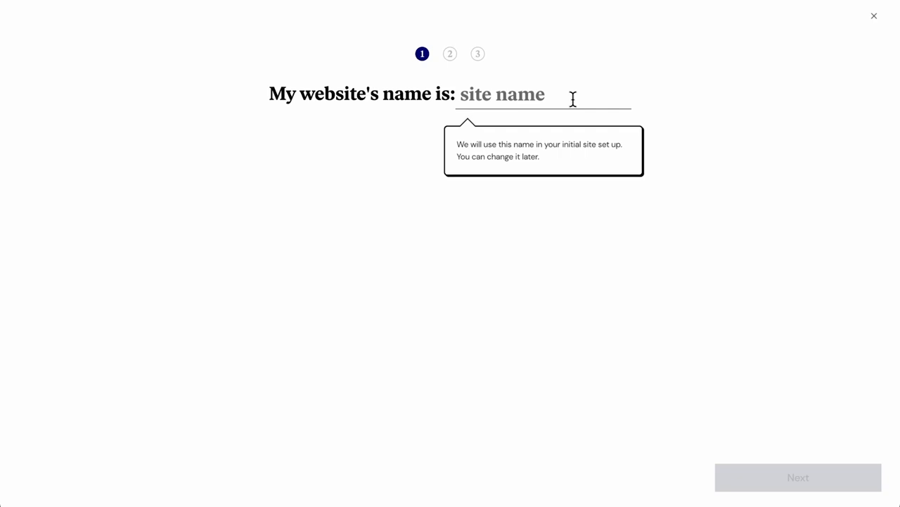
type("brightnest")
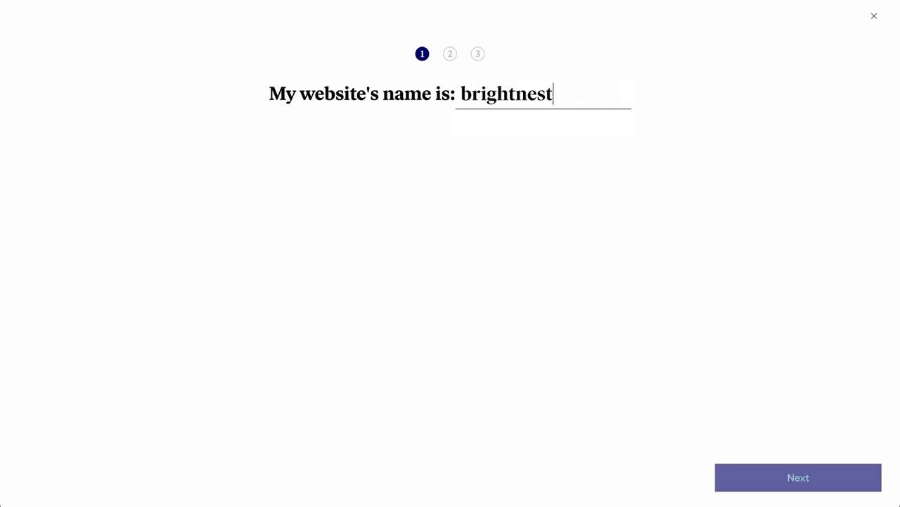
left_click(799, 484)
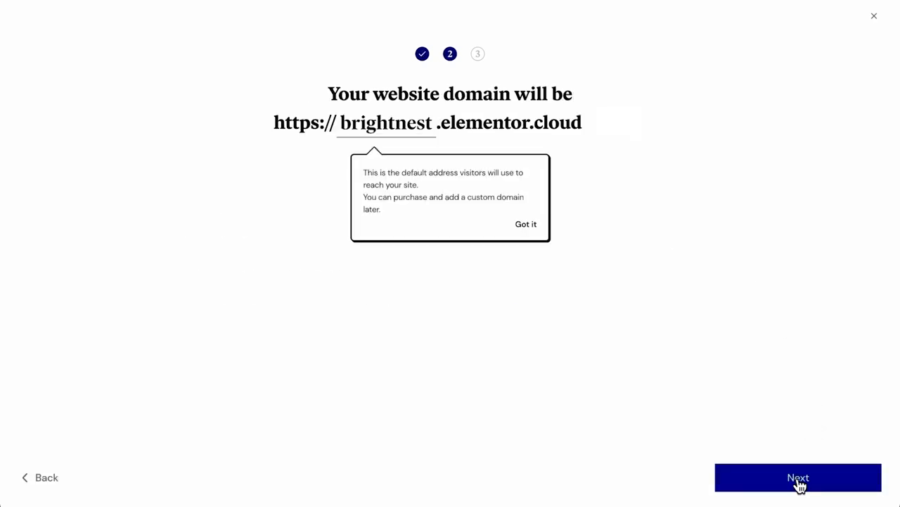
left_click(799, 484)
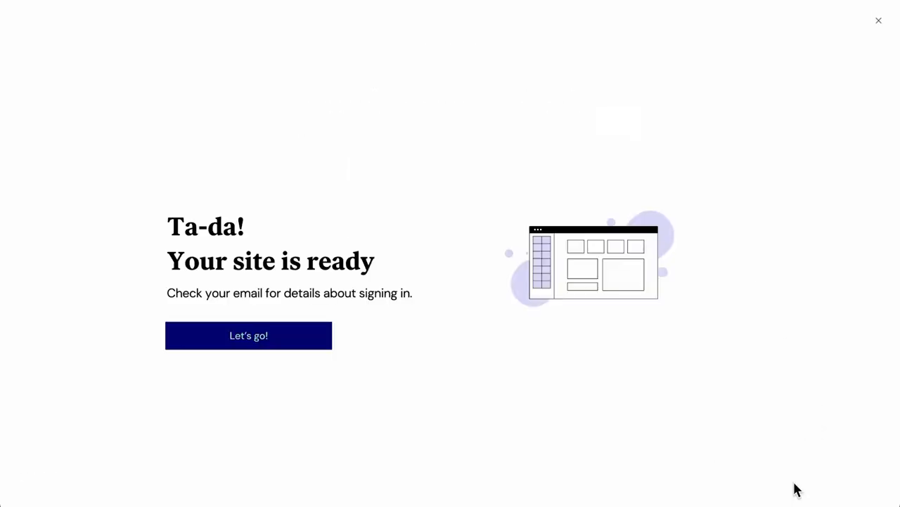
left_click(239, 337)
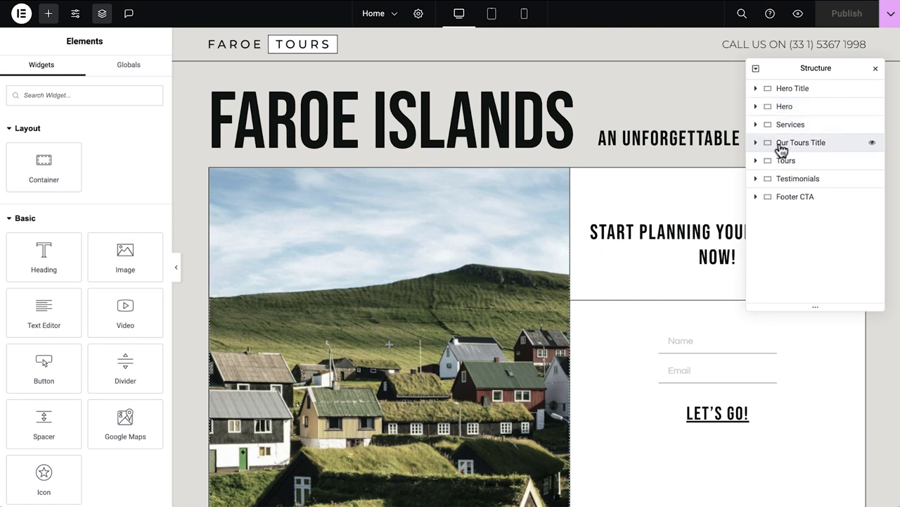
Expand the Our Tours Title section and its container in the page structure, then close the Structure panel.
left_click(758, 144)
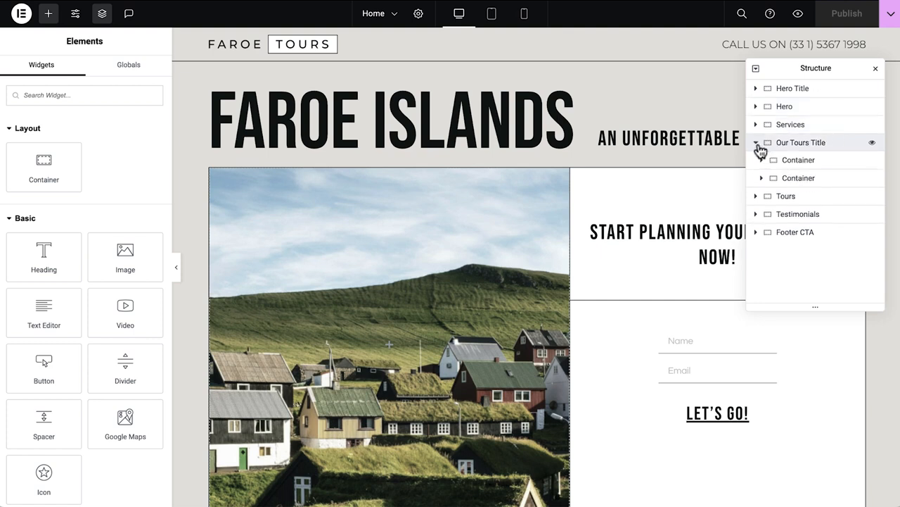
left_click(763, 161)
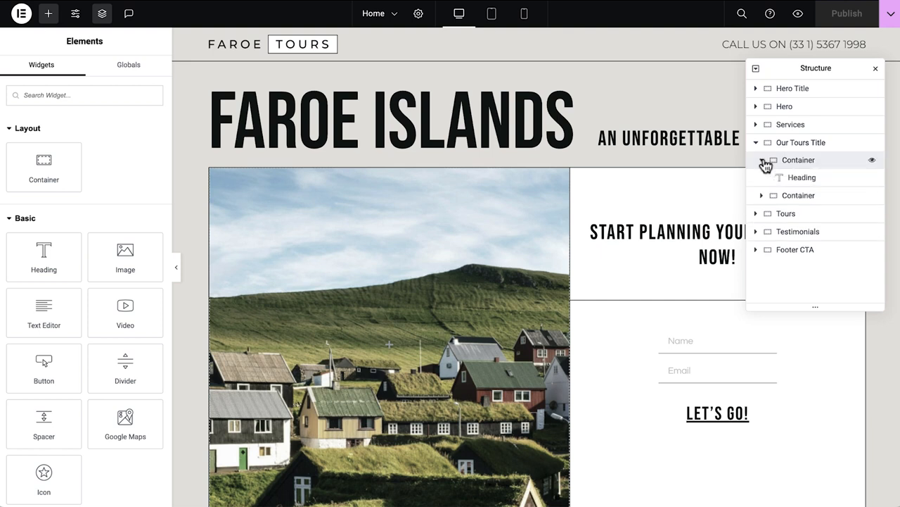
left_click(757, 145)
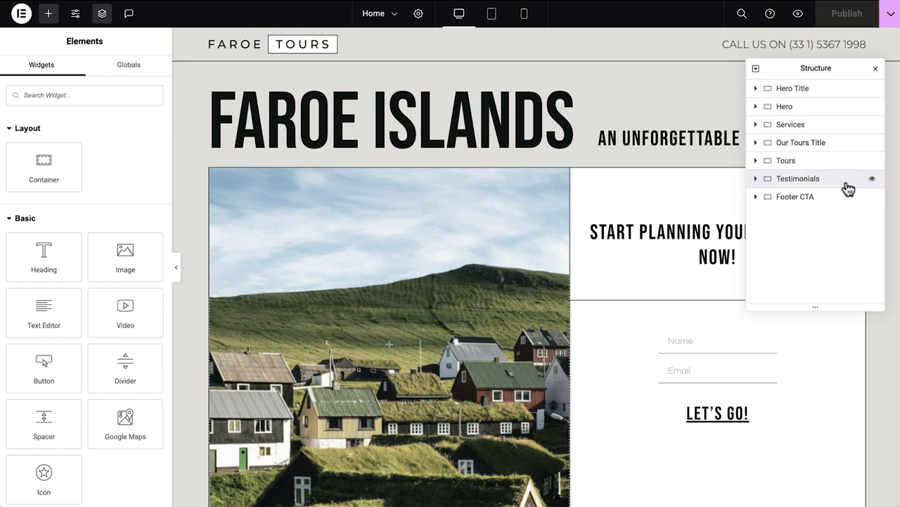
left_click(876, 69)
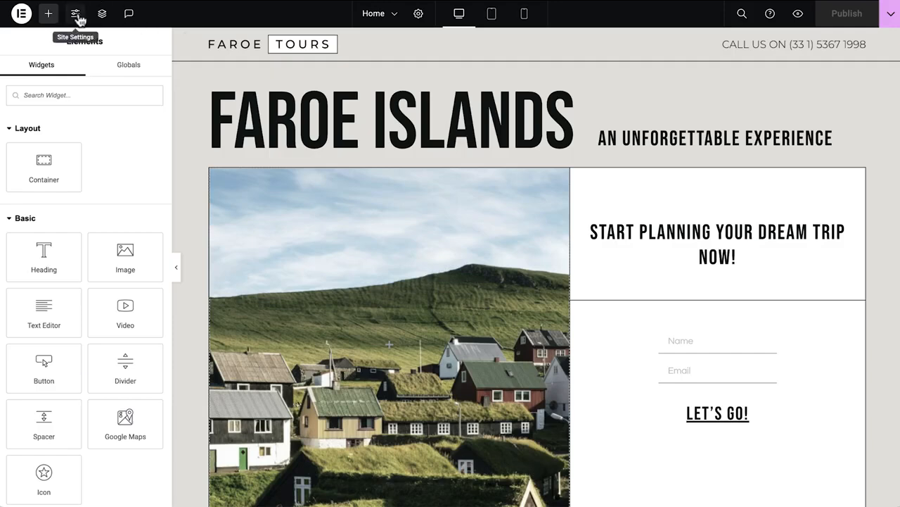
Open the site identity settings and replace the site description with Positive Parenting Webinars.
left_click(78, 17)
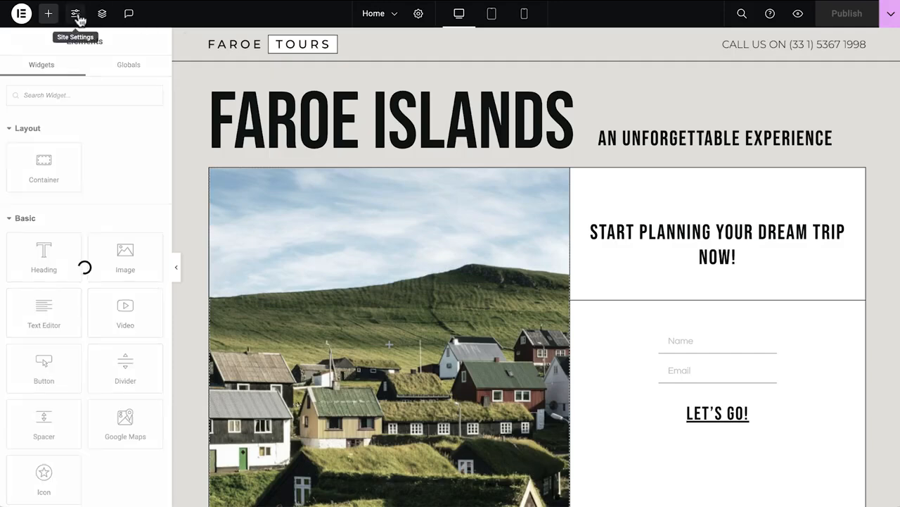
left_click(72, 349)
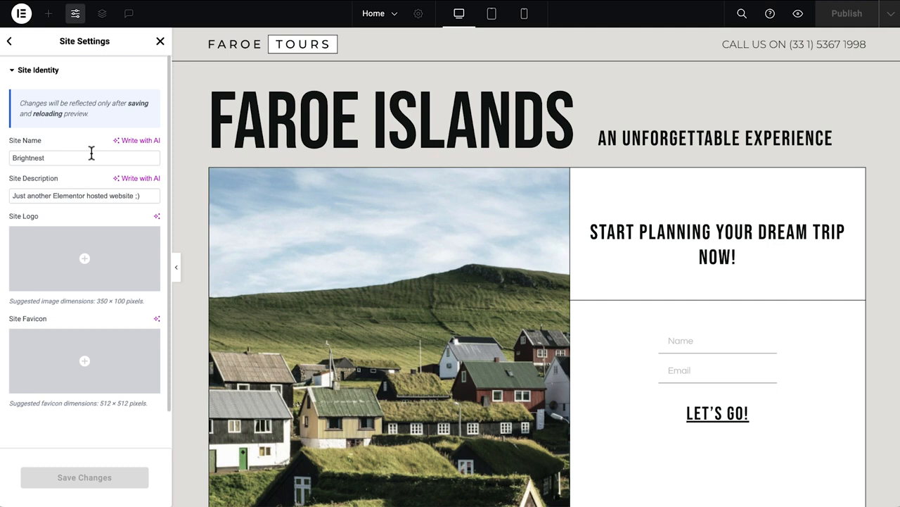
triple_click(149, 195)
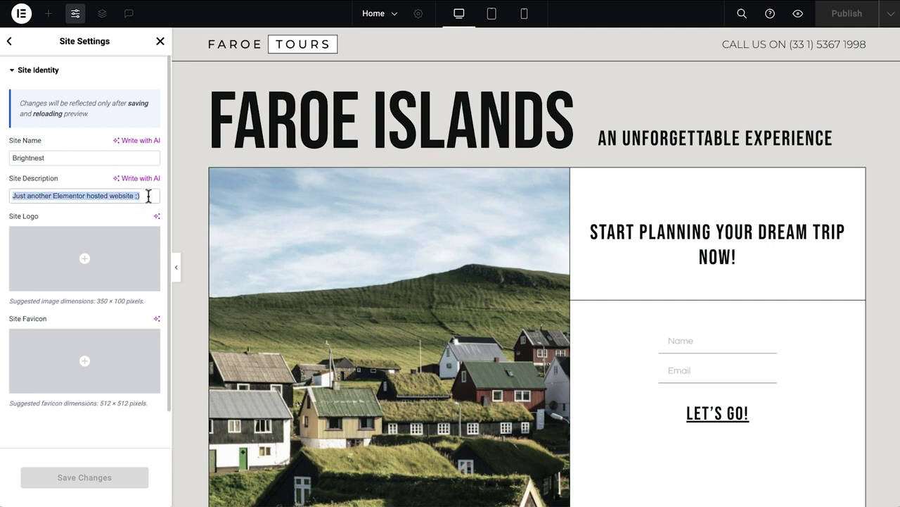
type("Positive Parenting Webinars")
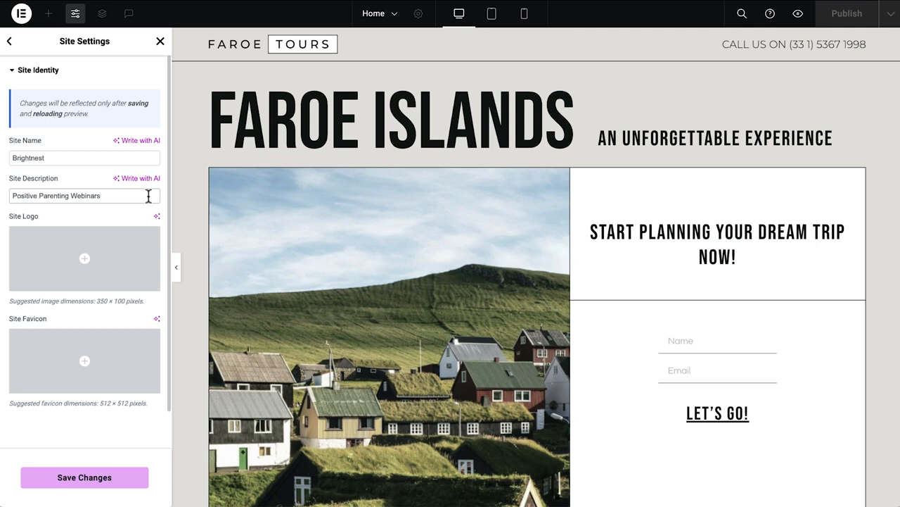
Set the site logo to the Brightnest Logo image from the media library with alt text Brightnest Consultancy Logo.
left_click(125, 269)
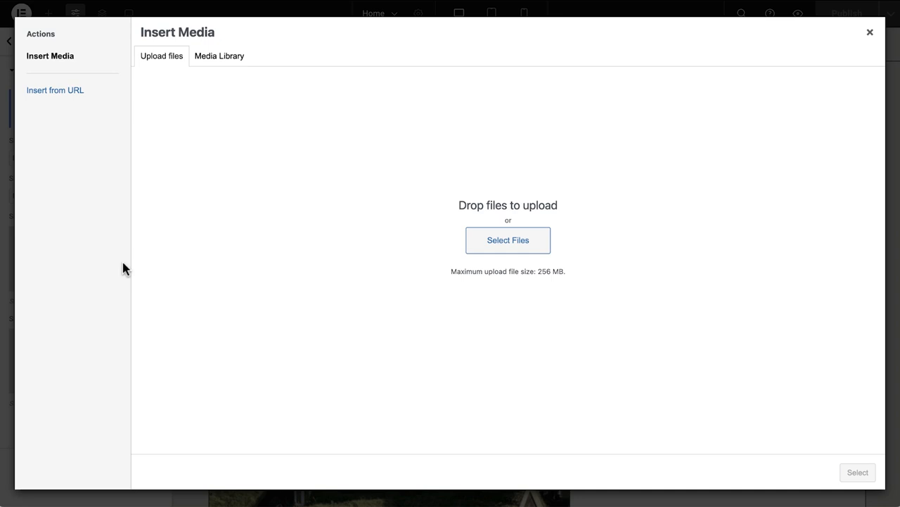
left_click_drag(706, 2, 601, 124)
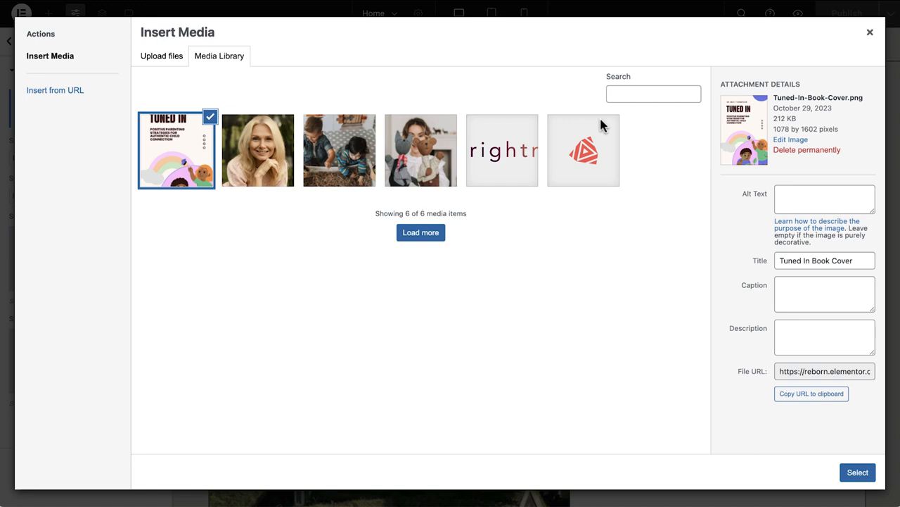
left_click(505, 172)
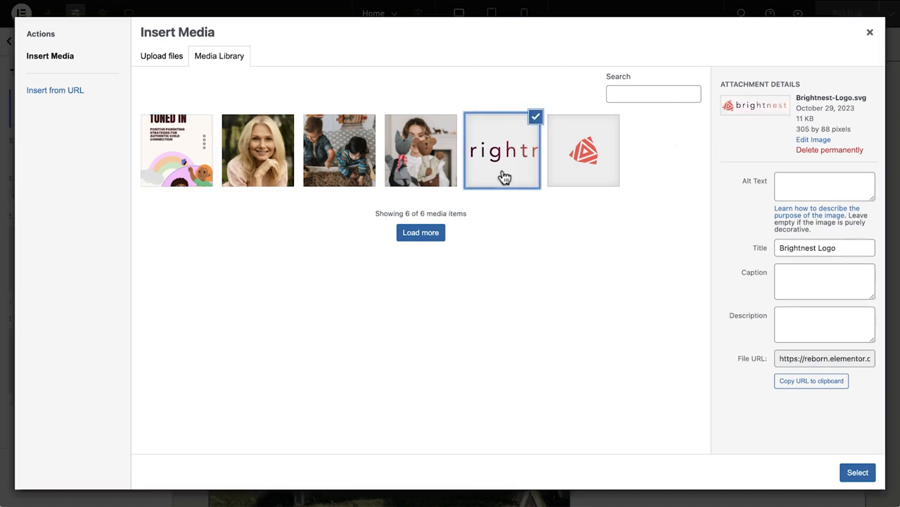
left_click(791, 183)
type("Brightnest Consultancy Logo")
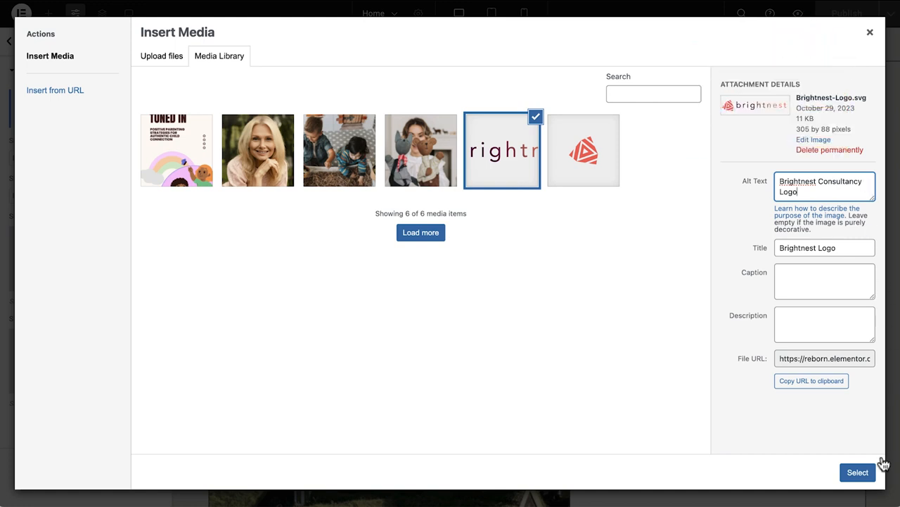
left_click(860, 476)
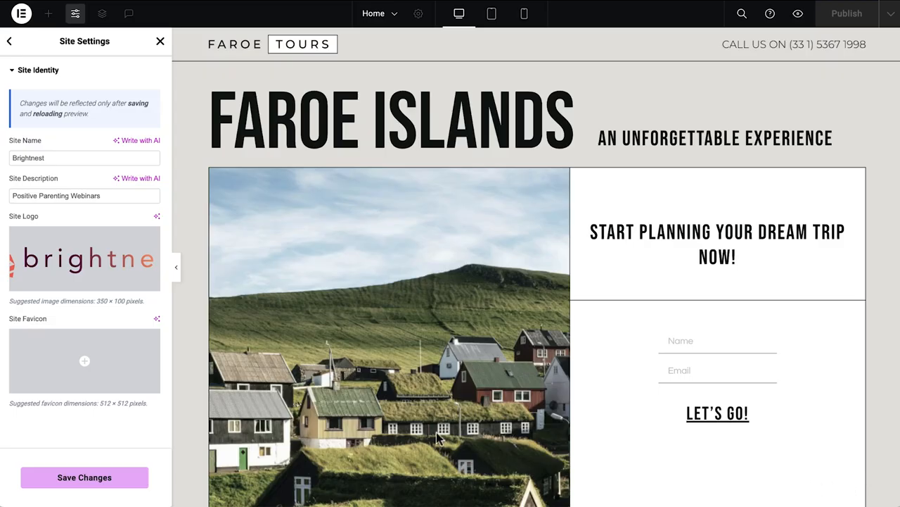
Set the site favicon to the Brightnest Favicon image from the media library and save the site identity changes.
left_click(76, 366)
left_click(567, 148)
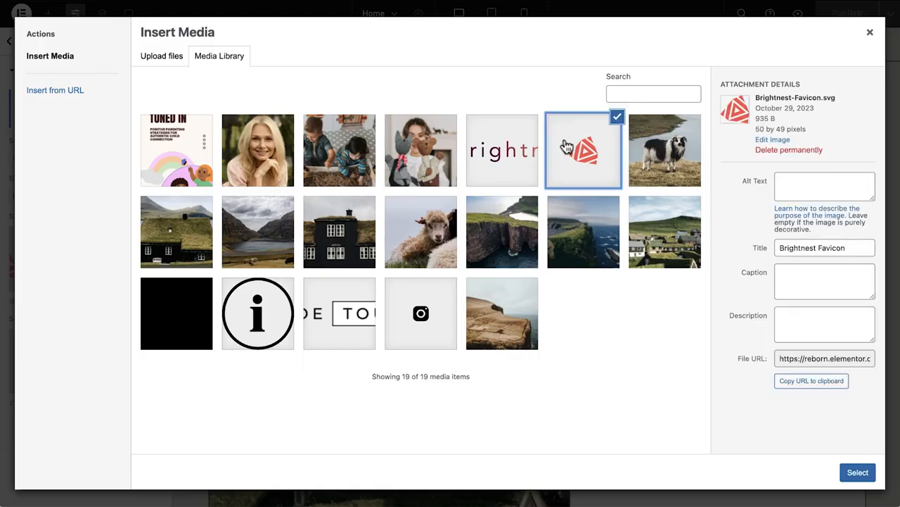
left_click(853, 473)
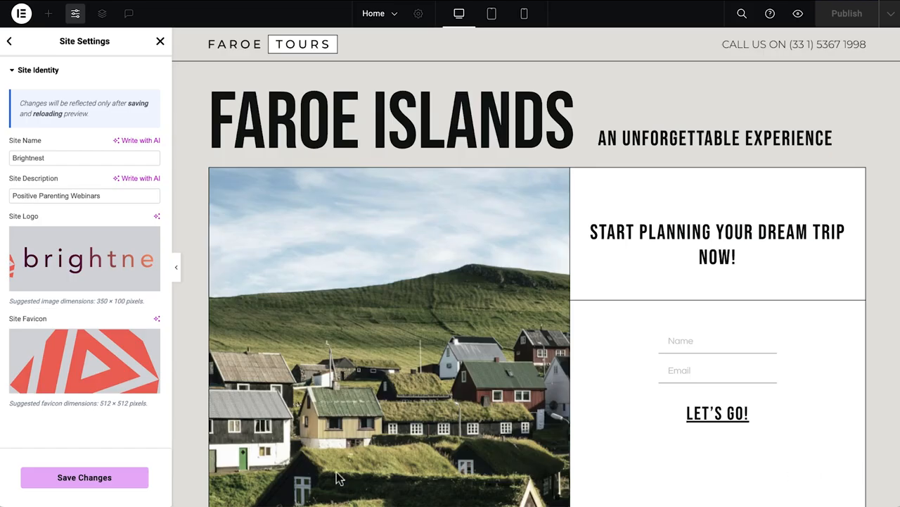
left_click(73, 484)
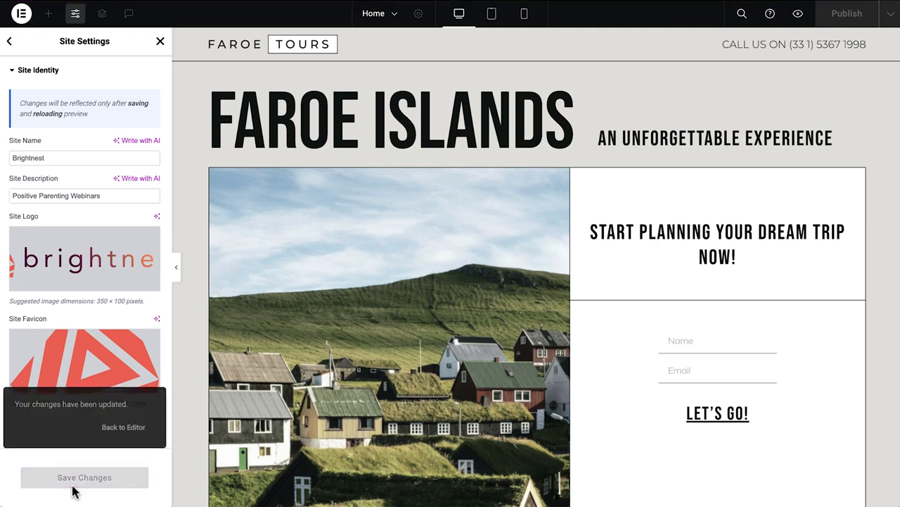
Open Global Colors and set Primary to #FF5D53, Secondary to #A19D9D, Text to #431E1C and Accent to #FF5D53.
left_click(9, 41)
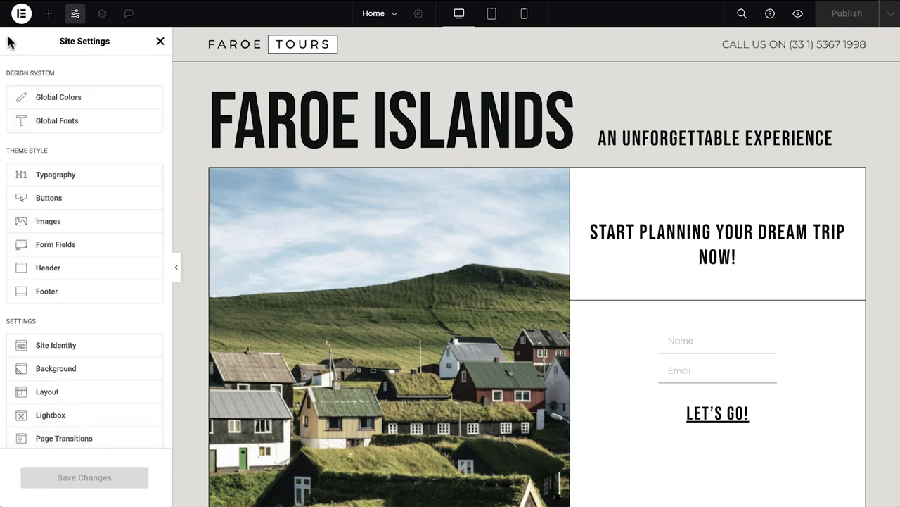
left_click(107, 104)
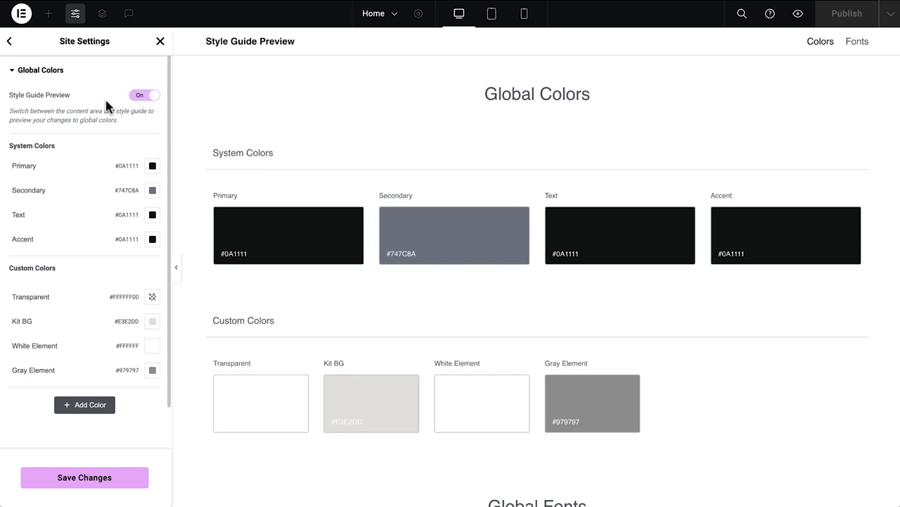
left_click(291, 248)
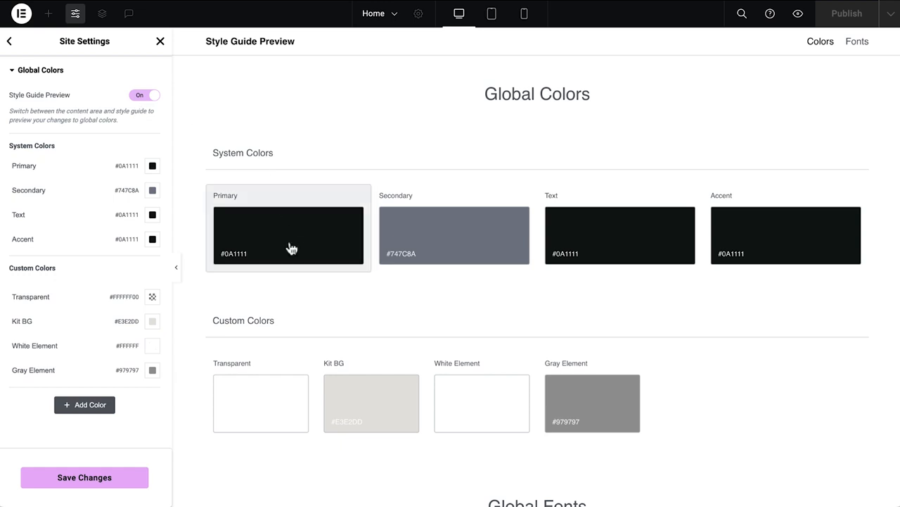
left_click(291, 249)
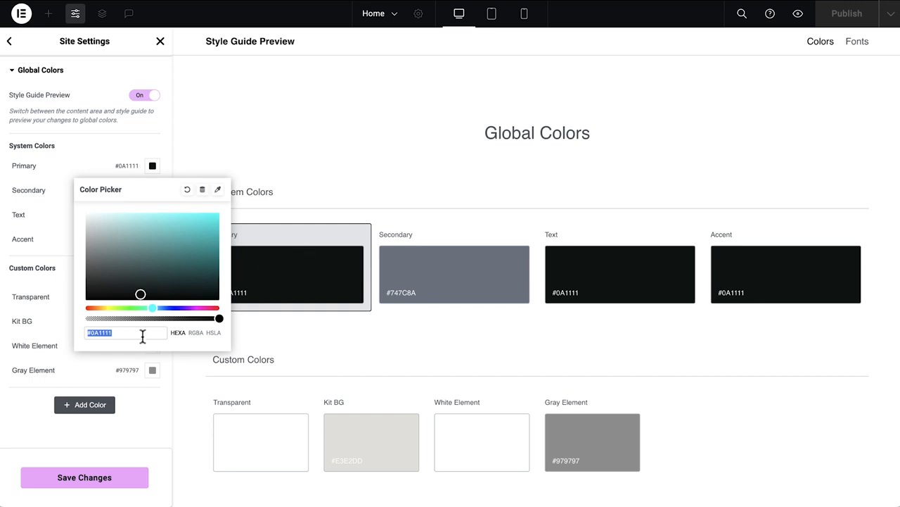
type("#FF5D53")
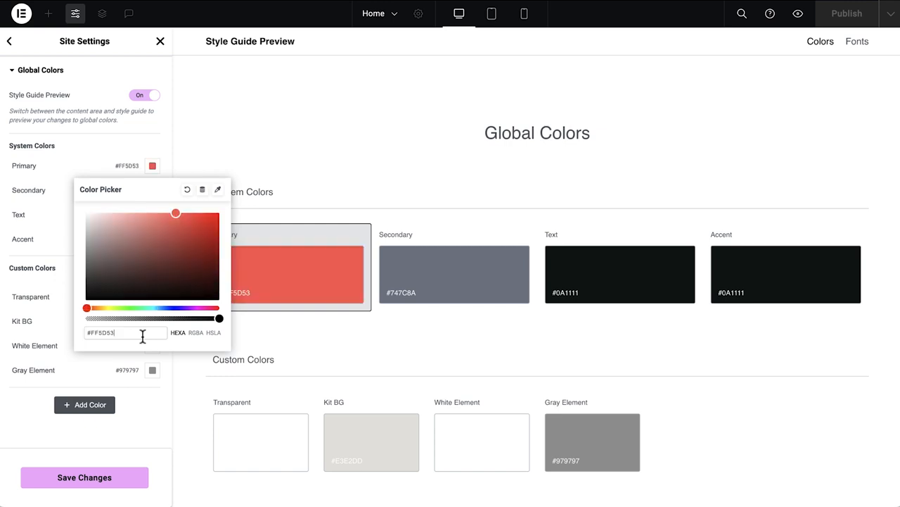
left_click(457, 285)
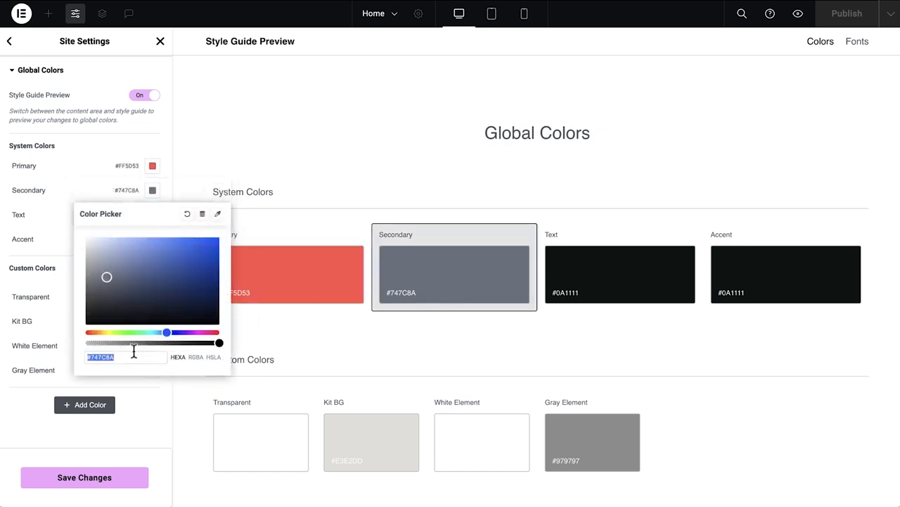
type("#A19D9D")
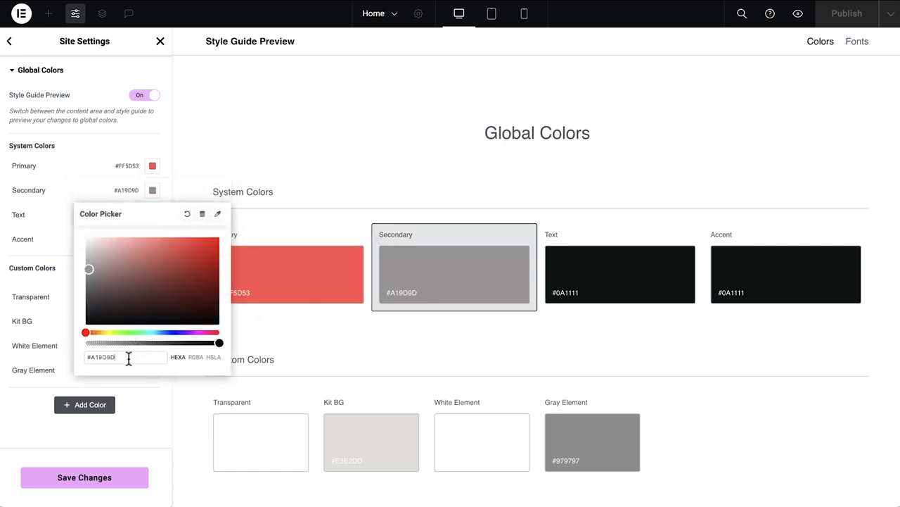
left_click(609, 277)
type("#431E1C")
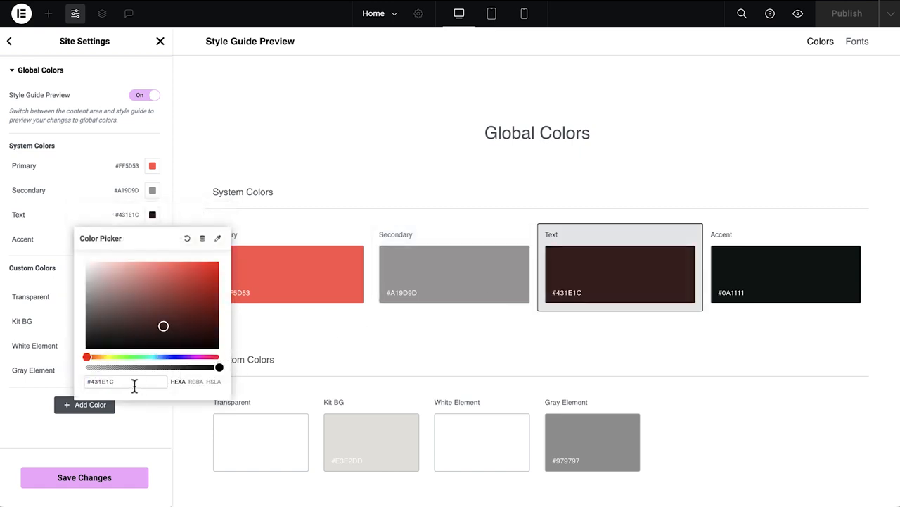
left_click(778, 276)
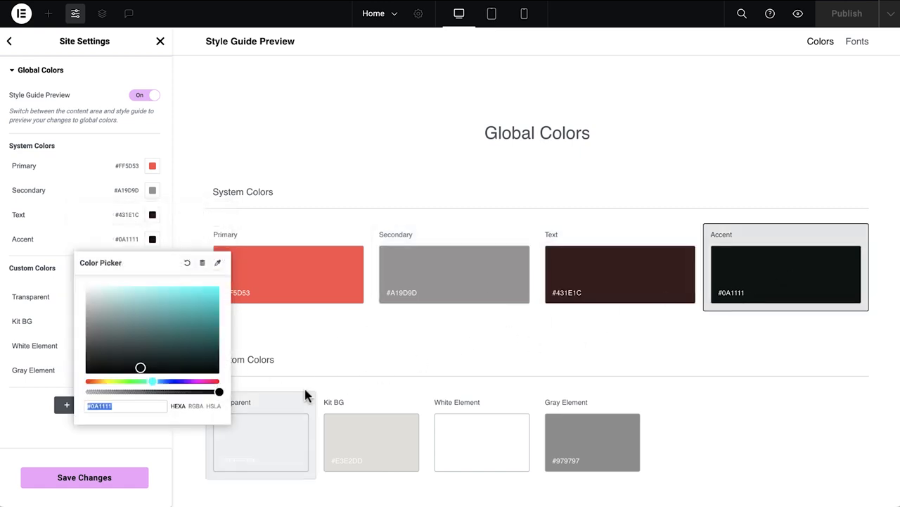
type("#FF5D53")
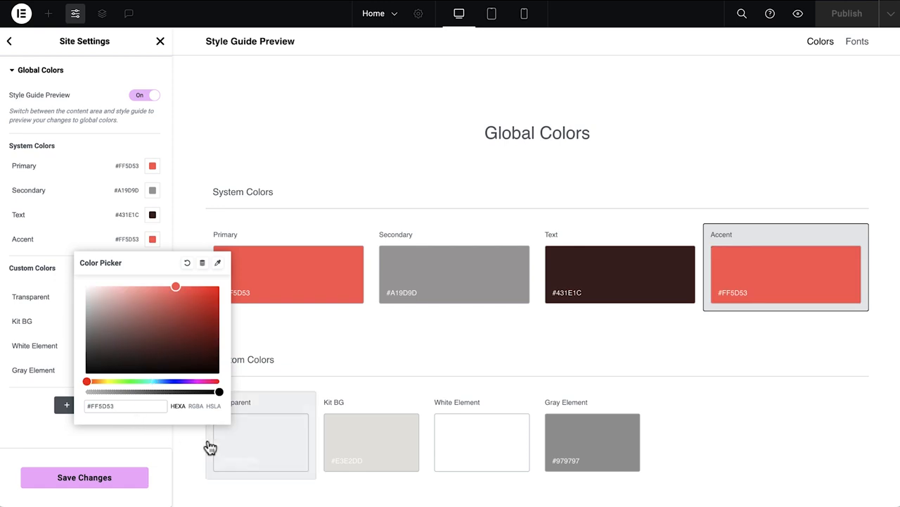
Set the Kit BG custom color to #FFFEE2 and White Element to #FFF9F4, toggling the style guide preview off and on.
left_click(367, 443)
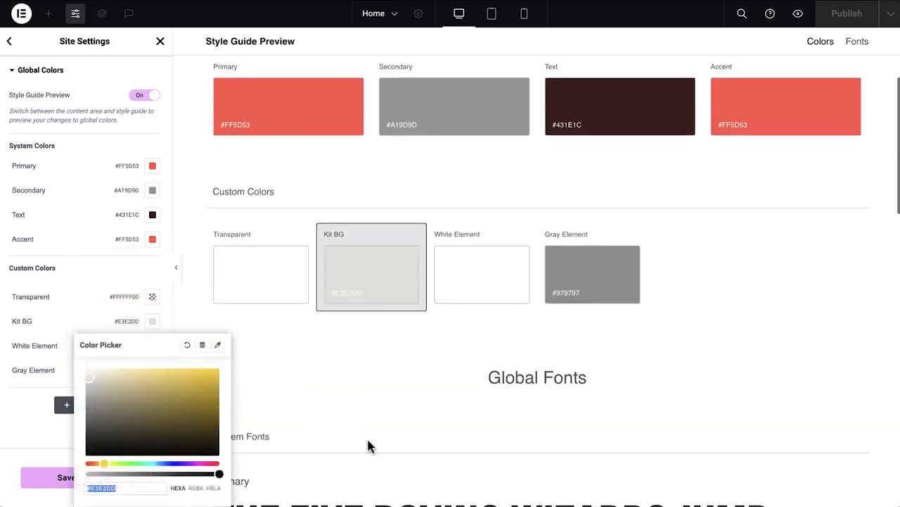
type("#FFEFE5")
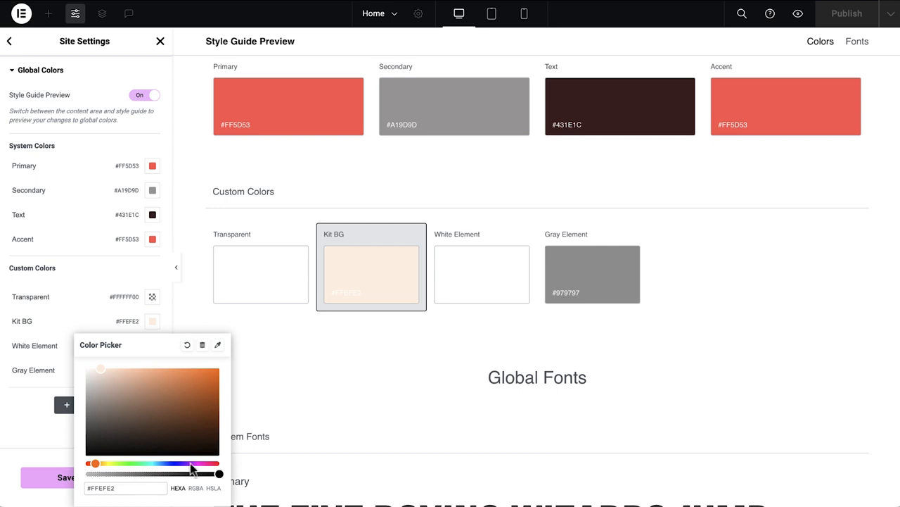
left_click(458, 270)
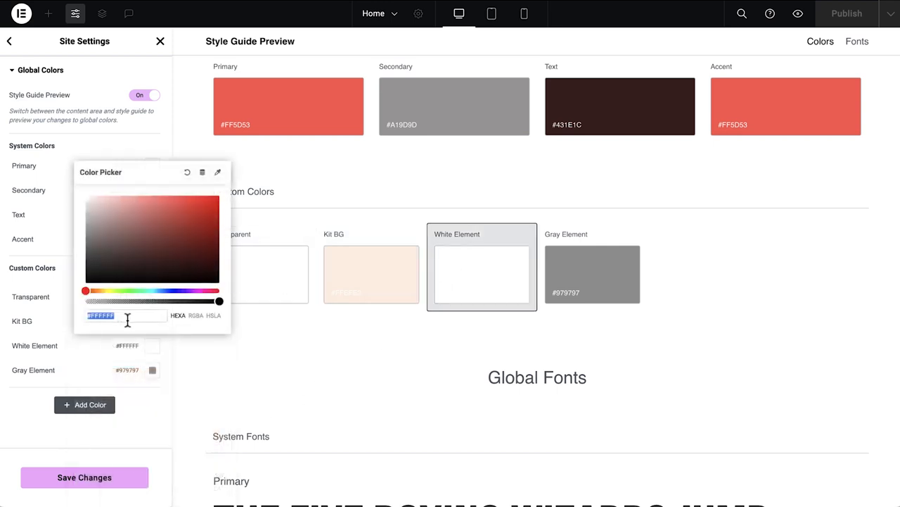
type("#FFF9F4")
left_click(219, 350)
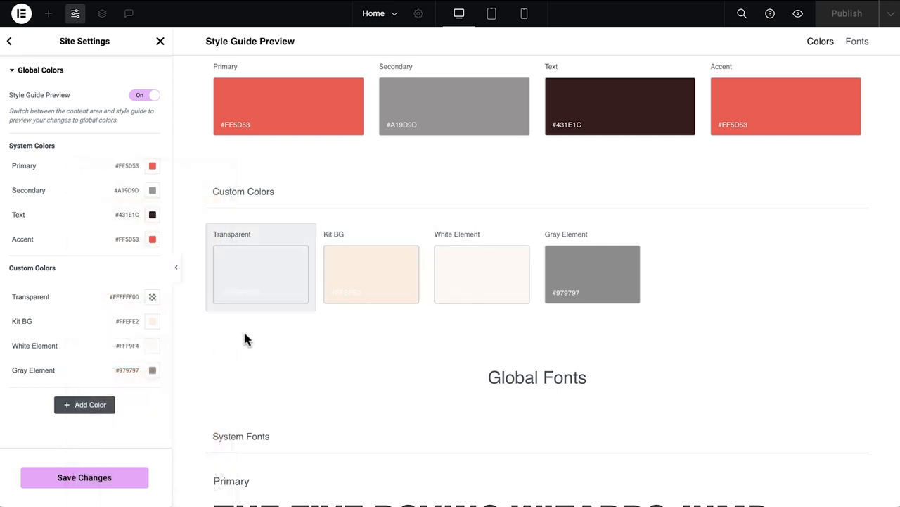
left_click(142, 98)
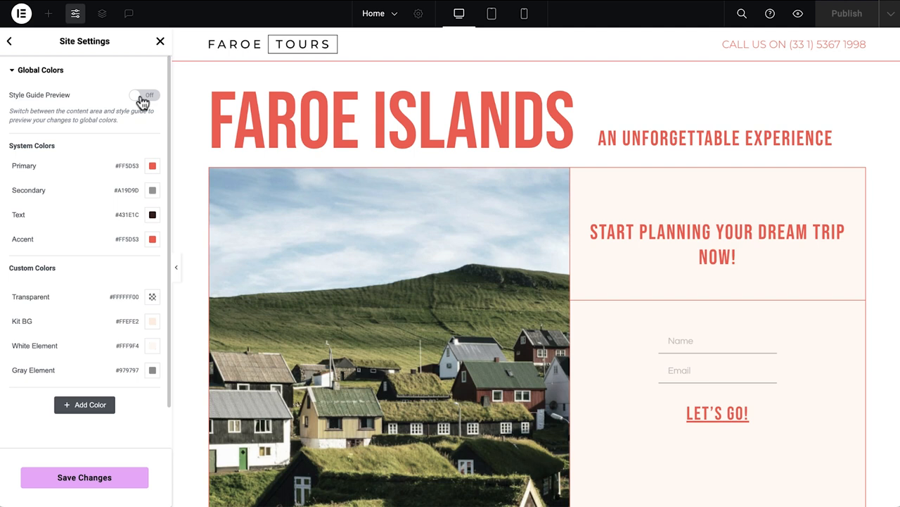
left_click(142, 99)
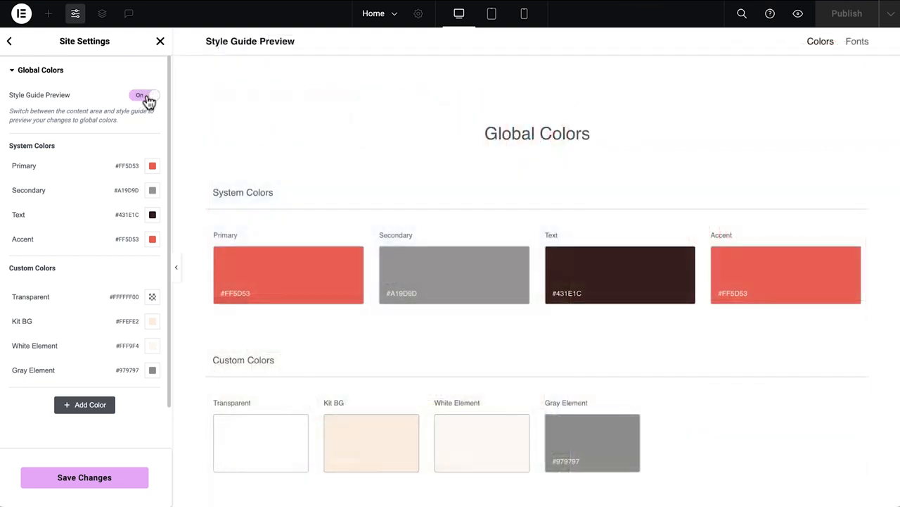
Review the Primary global font's family options, then save the site settings and return to the editor.
scroll(240, 382, "down", 8)
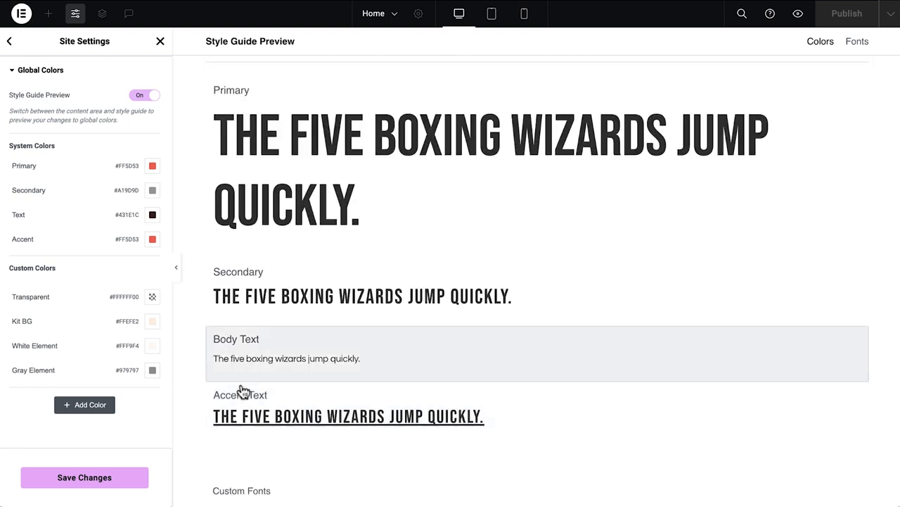
left_click(285, 211)
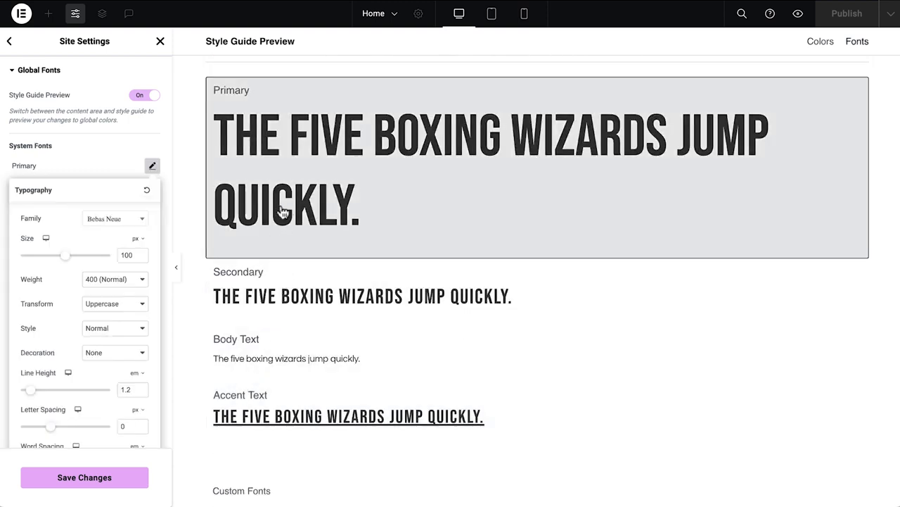
left_click(128, 221)
scroll(129, 354, "down", 6)
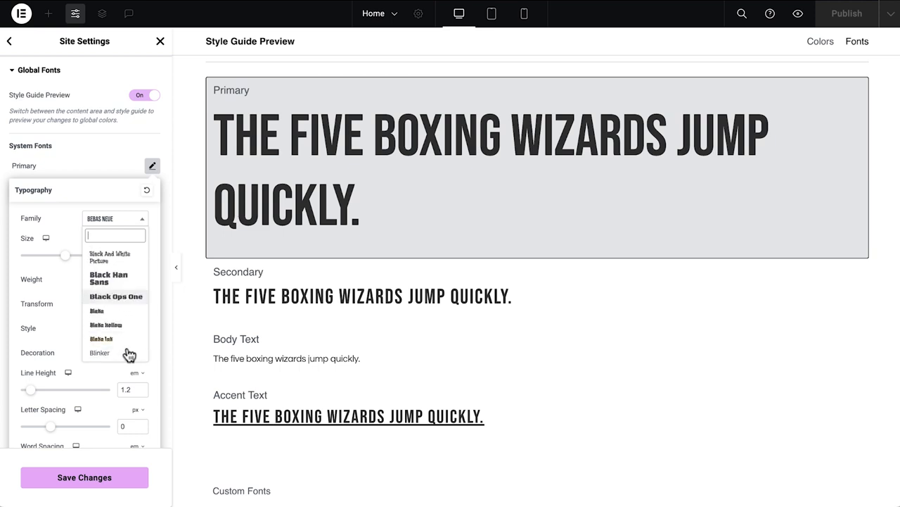
left_click(103, 160)
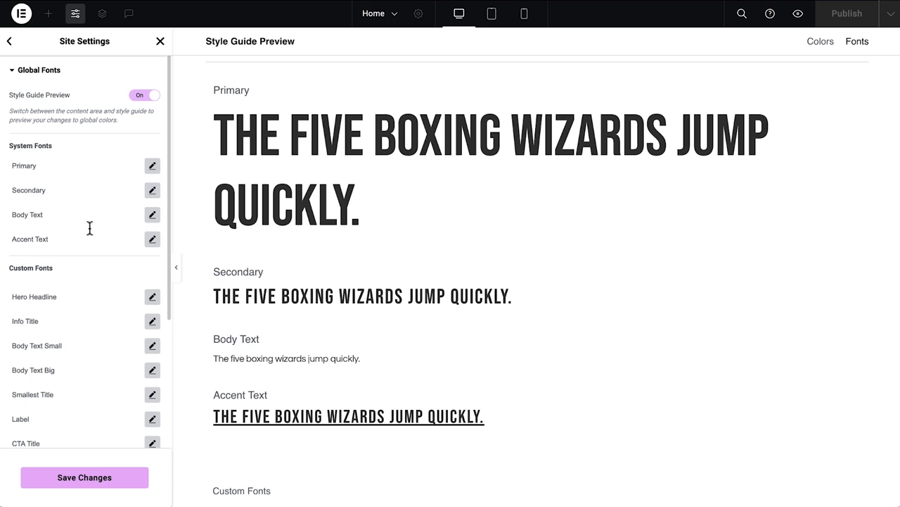
left_click(89, 487)
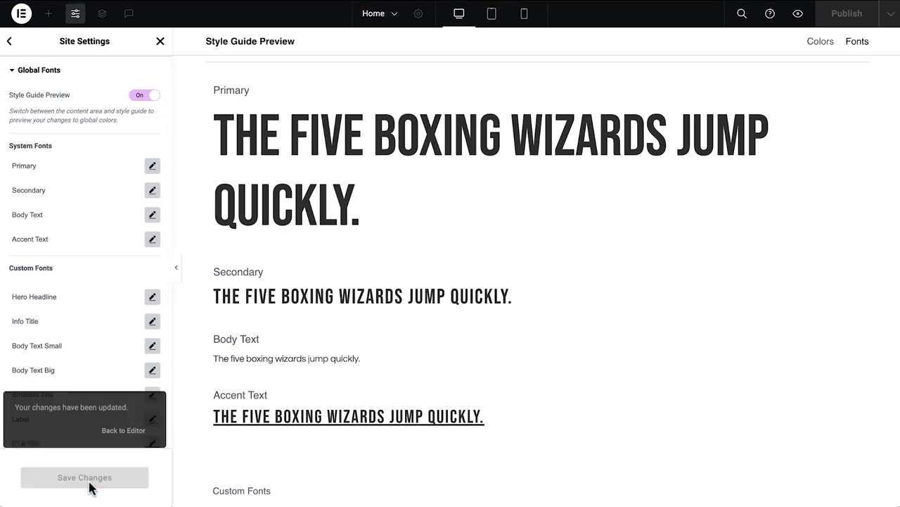
left_click(126, 431)
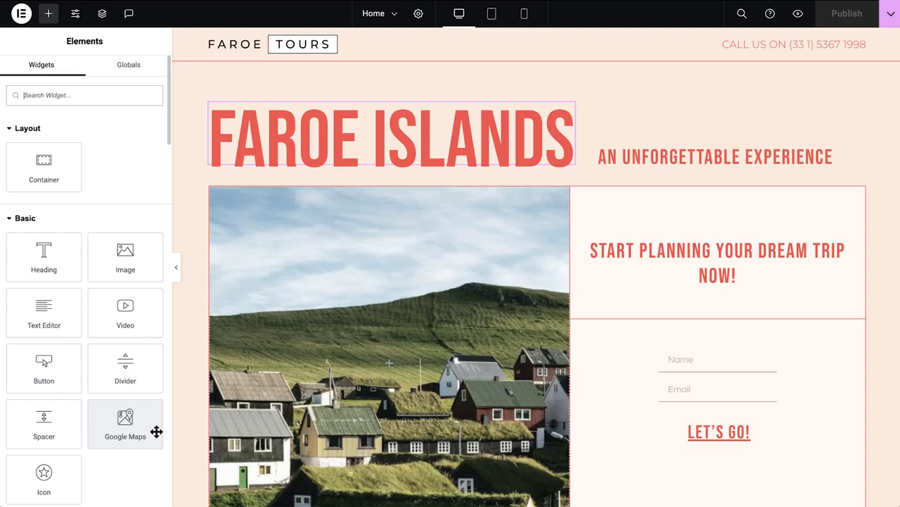
Edit the header and replace the Faroe Tours logo image with the dynamic Site Logo tag.
left_click(398, 53)
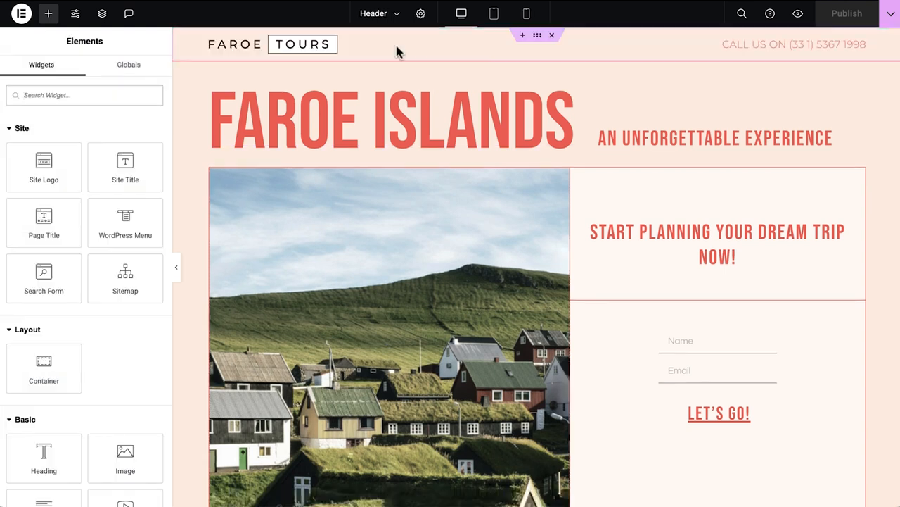
left_click(328, 55)
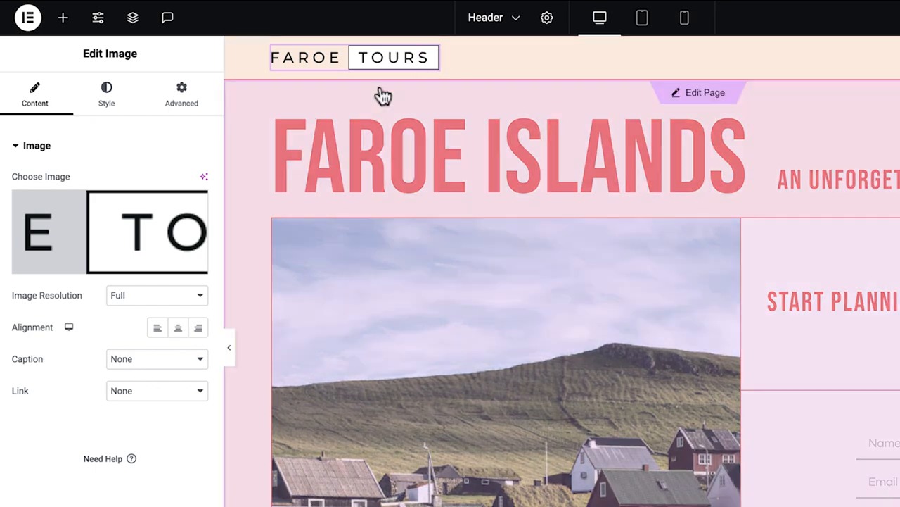
mouse_move(185, 221)
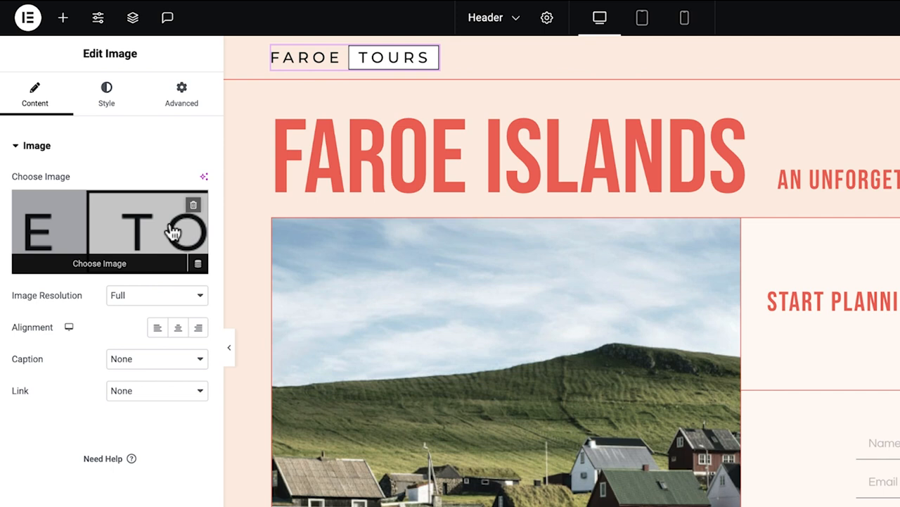
left_click(194, 204)
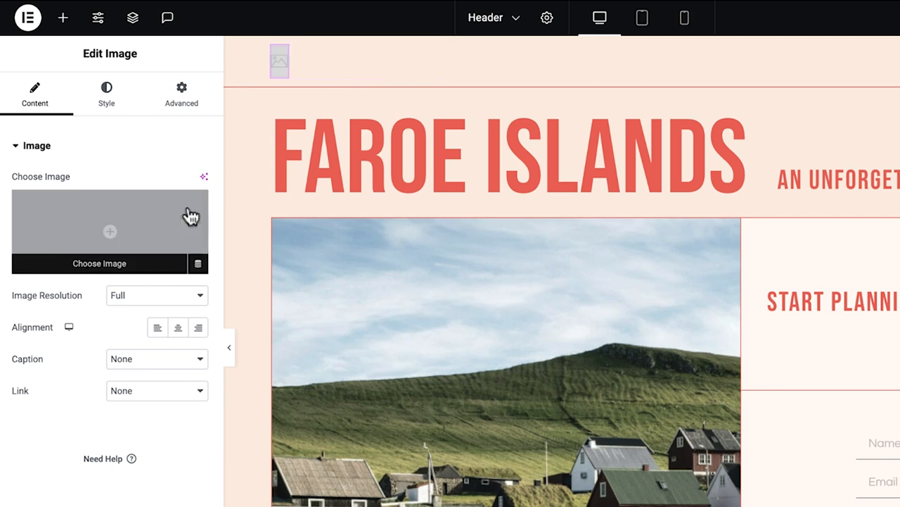
left_click(198, 265)
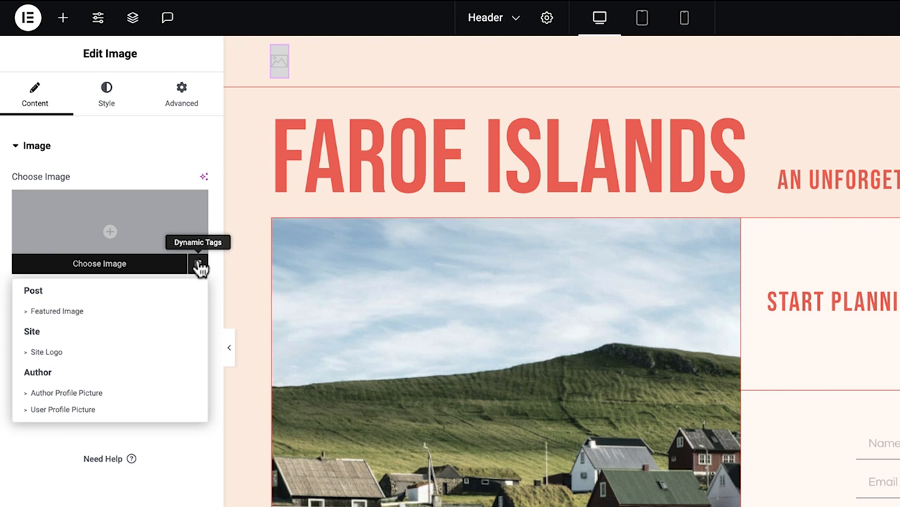
left_click(138, 352)
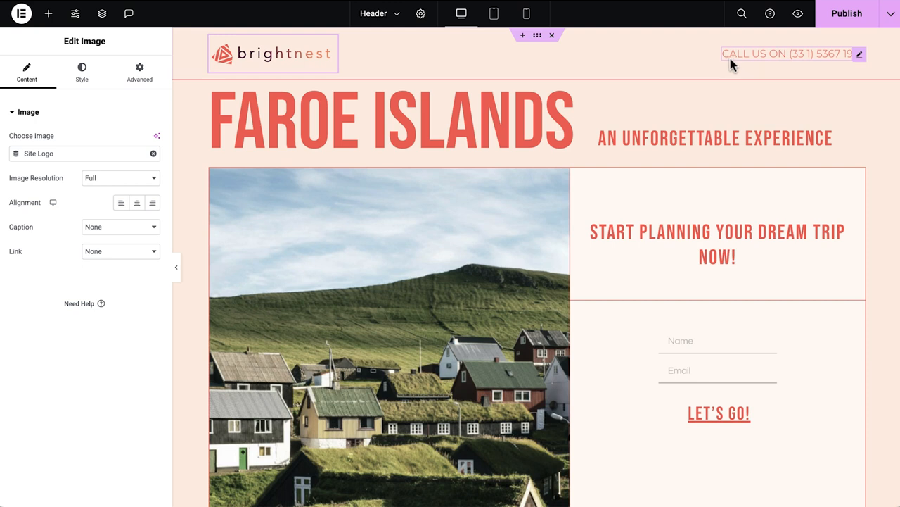
Change the header's phone heading text to Register Now and link it to #register-form.
left_click(735, 56)
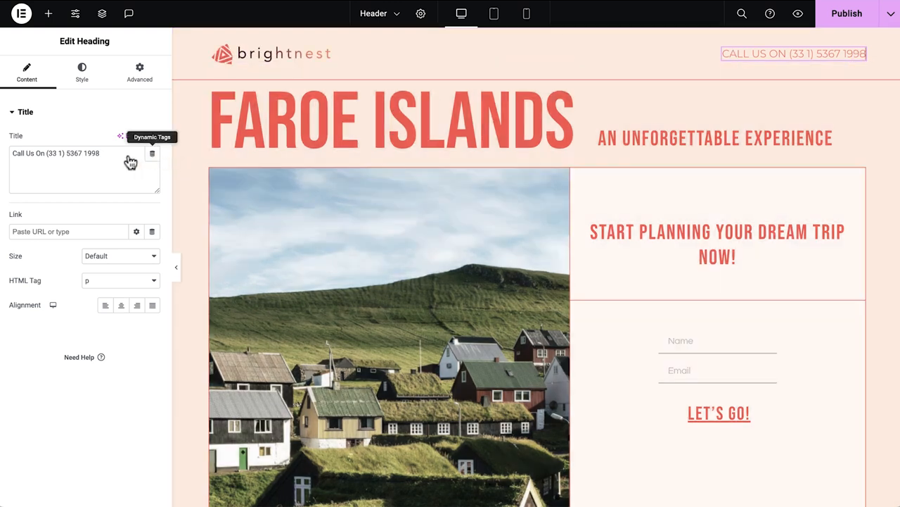
triple_click(127, 155)
type("Register Now")
left_click(88, 227)
type("#")
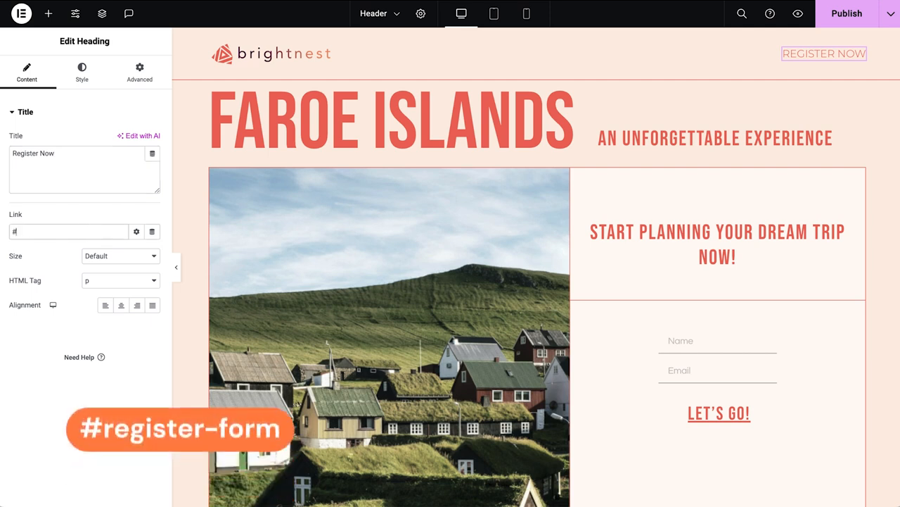
type("register")
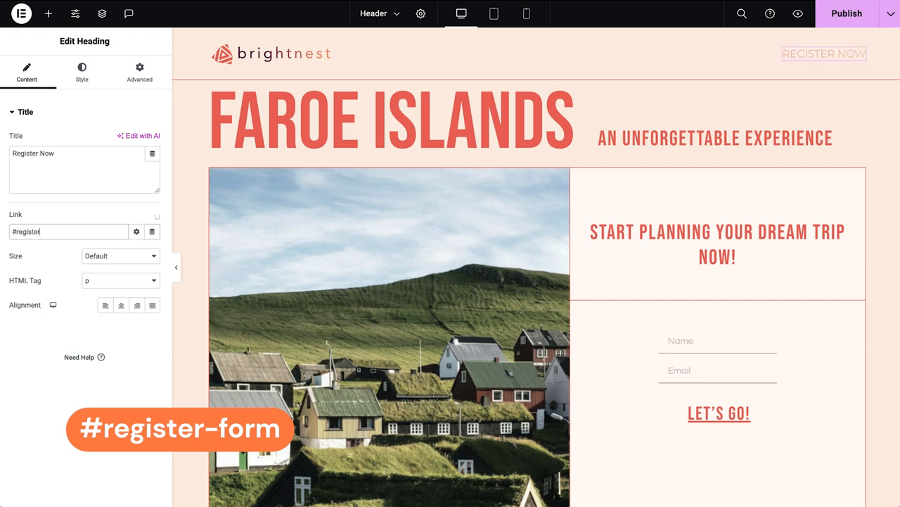
type("-form")
key("ctrl+a")
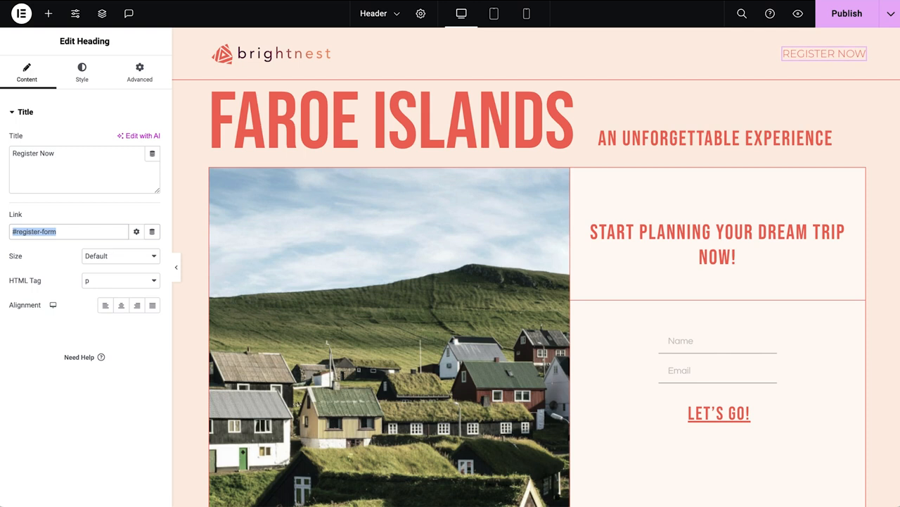
Make the header container sticky at the top of the page.
left_click(87, 231)
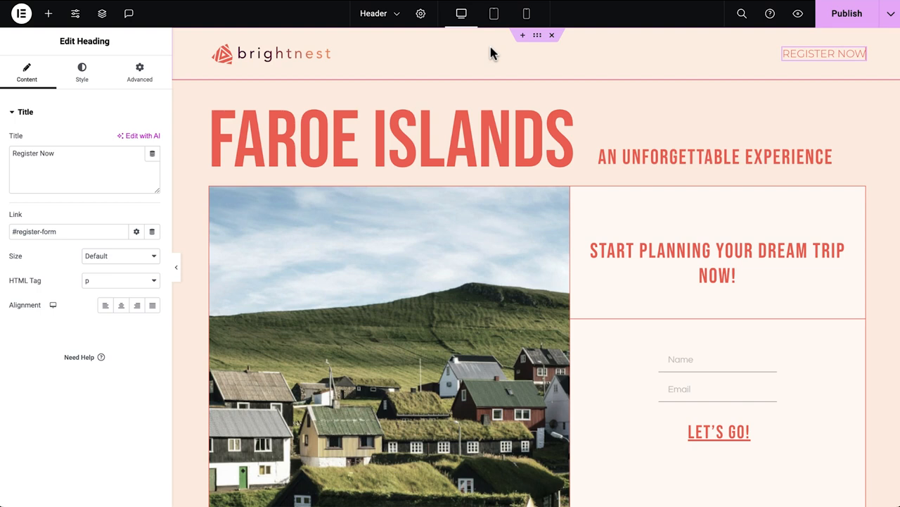
left_click(537, 35)
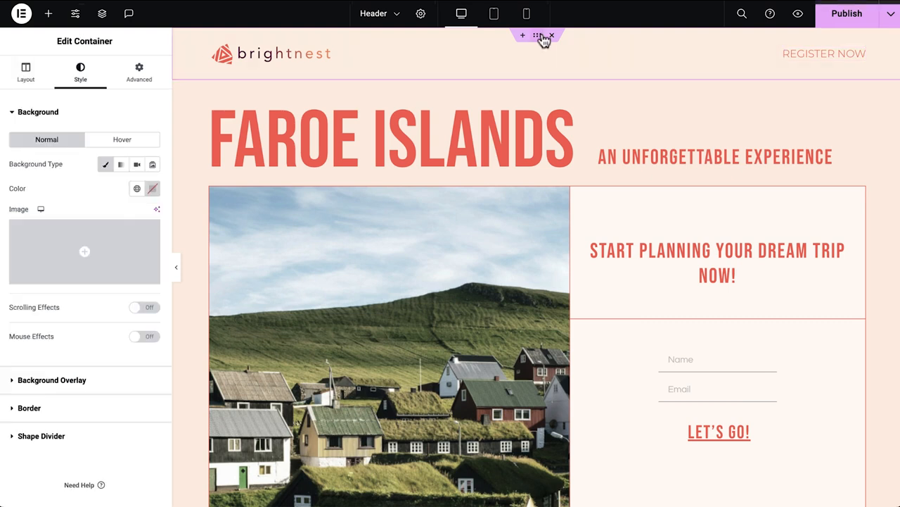
left_click(141, 80)
left_click(83, 466)
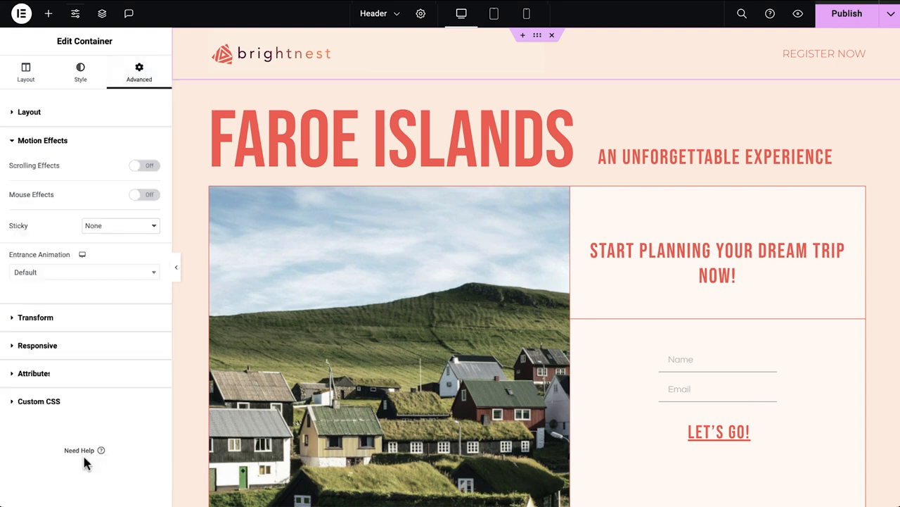
left_click(124, 227)
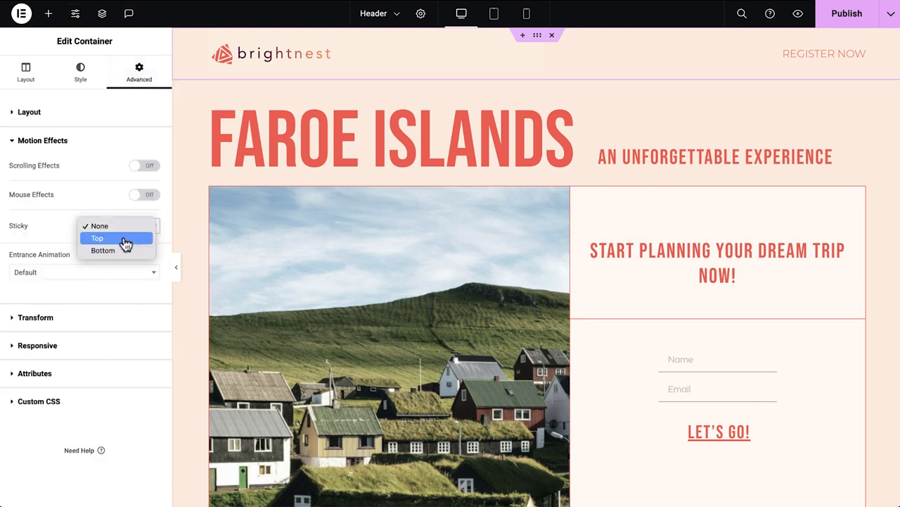
left_click(124, 242)
left_click(176, 268)
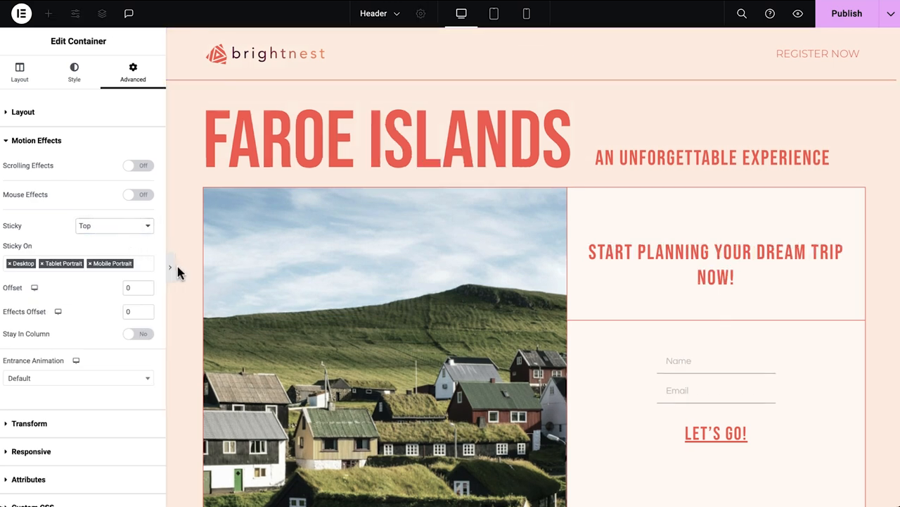
Set the header container's background to the Kit BG global color.
scroll(141, 266, "down", 5)
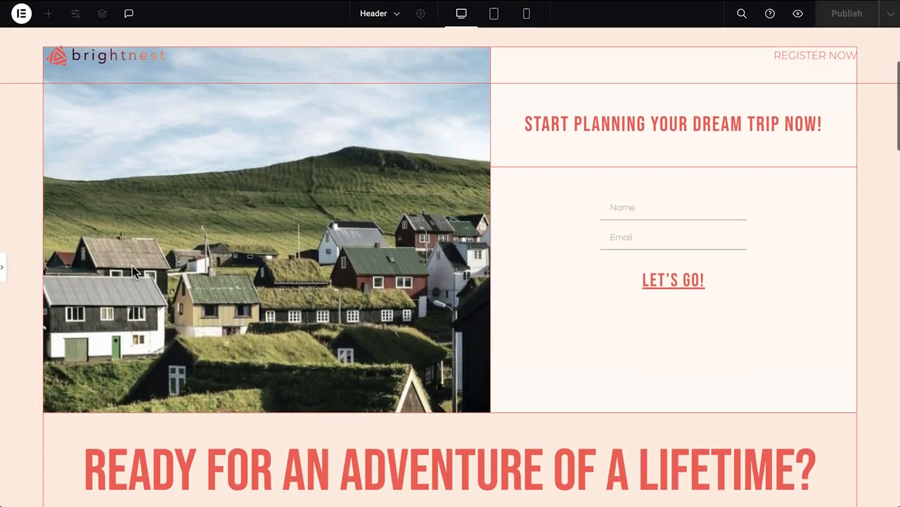
scroll(133, 272, "down", 2)
scroll(134, 272, "up", 2)
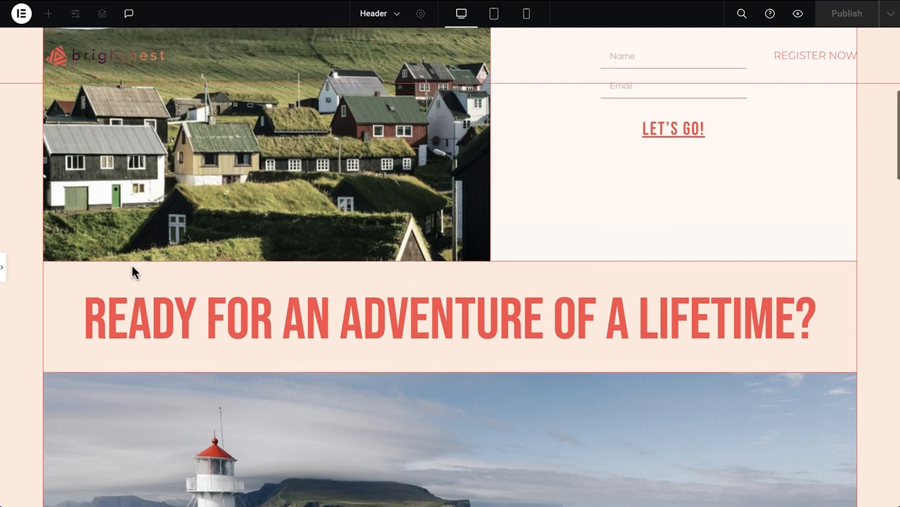
scroll(134, 272, "up", 6)
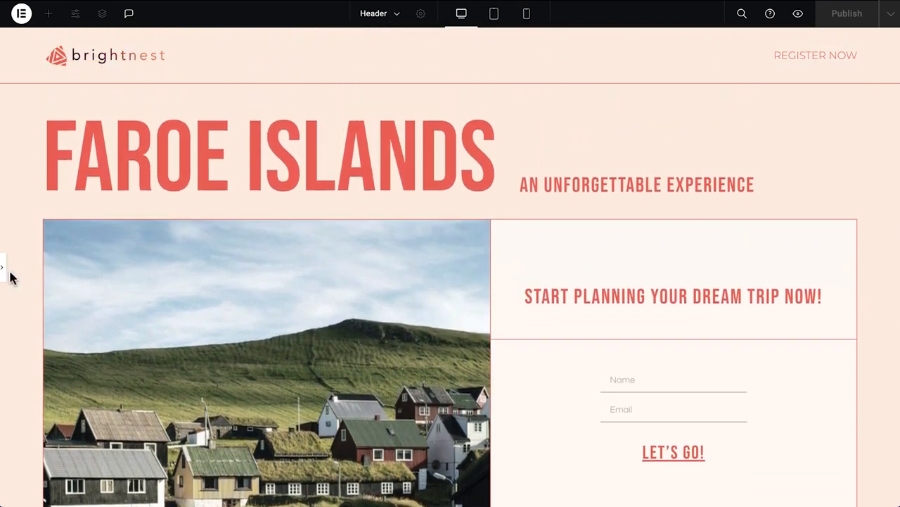
left_click(3, 270)
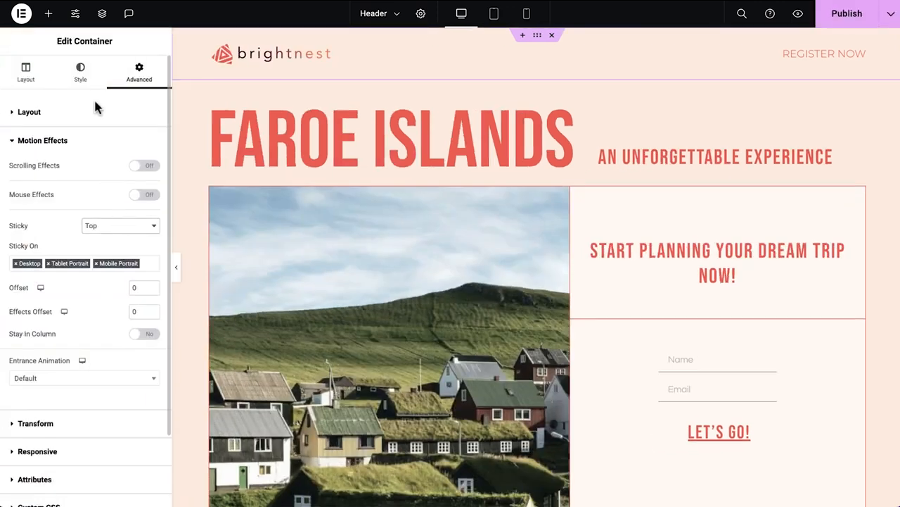
left_click(89, 78)
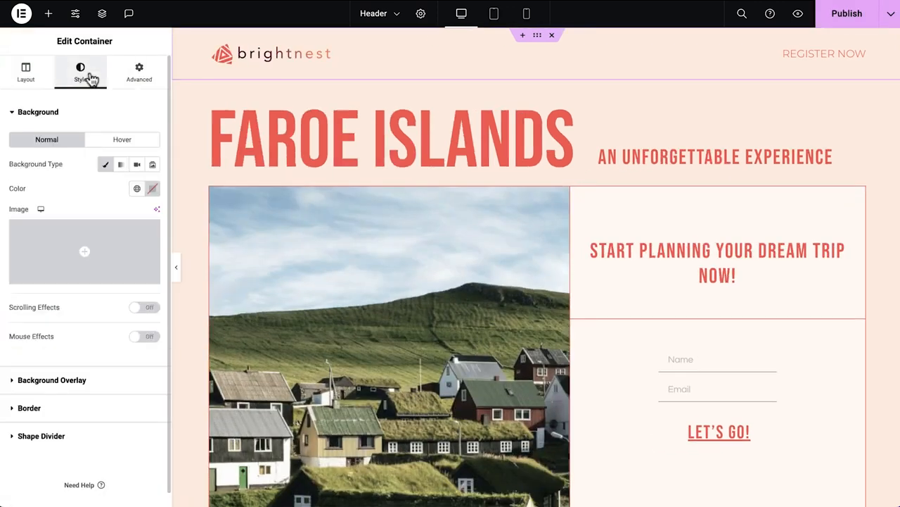
left_click(136, 188)
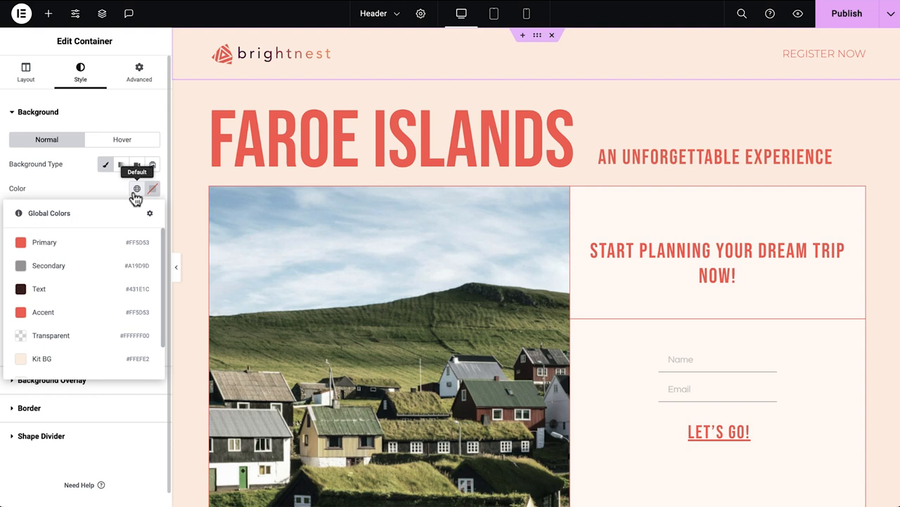
left_click(94, 362)
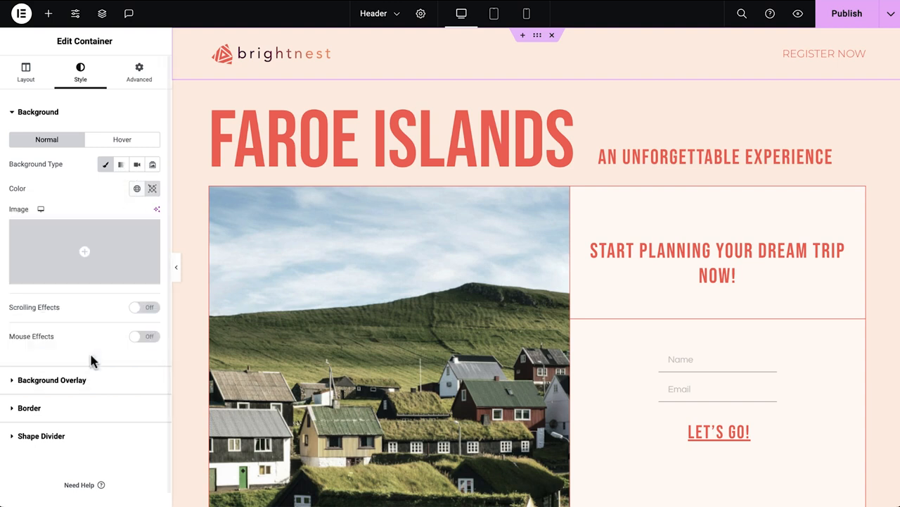
Enable header scrolling effects with a Fade In transparency over a 0%–100% viewport, relative to the entire page.
left_click(148, 308)
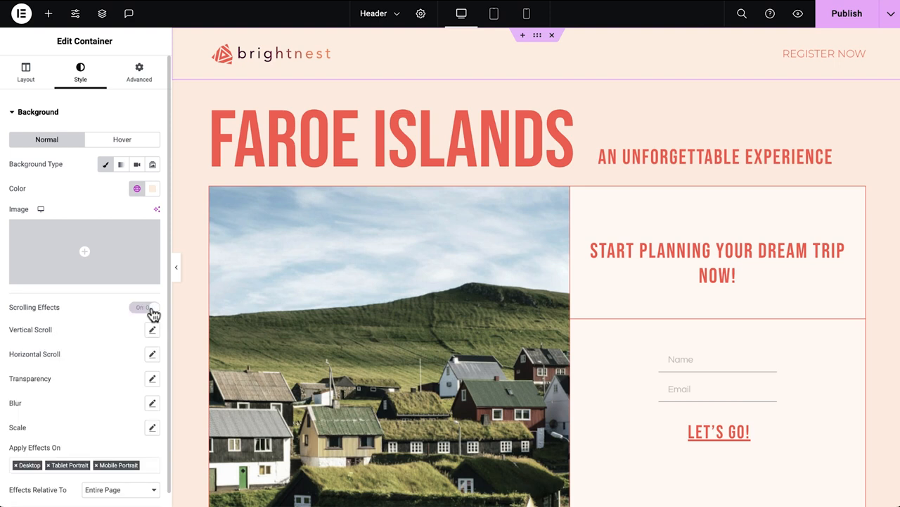
left_click(152, 379)
scroll(97, 472, "down", 3)
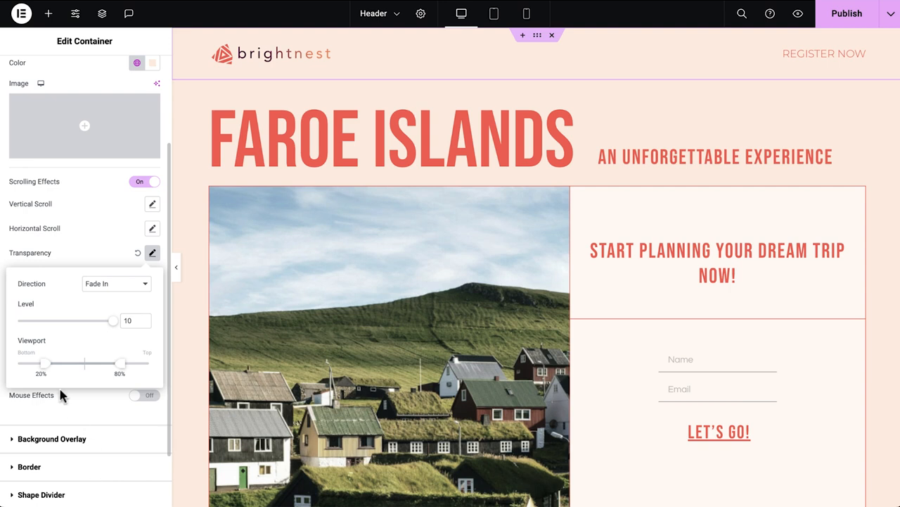
left_click_drag(44, 365, 14, 367)
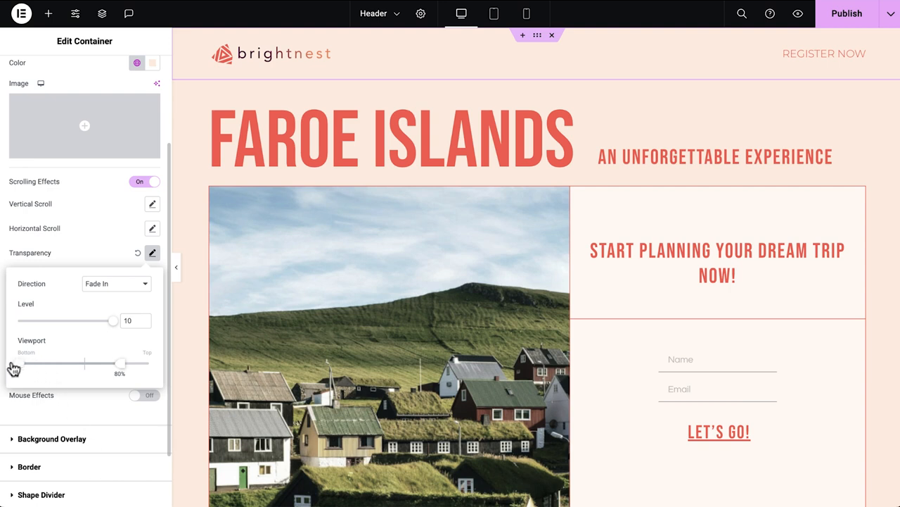
left_click_drag(121, 373, 150, 374)
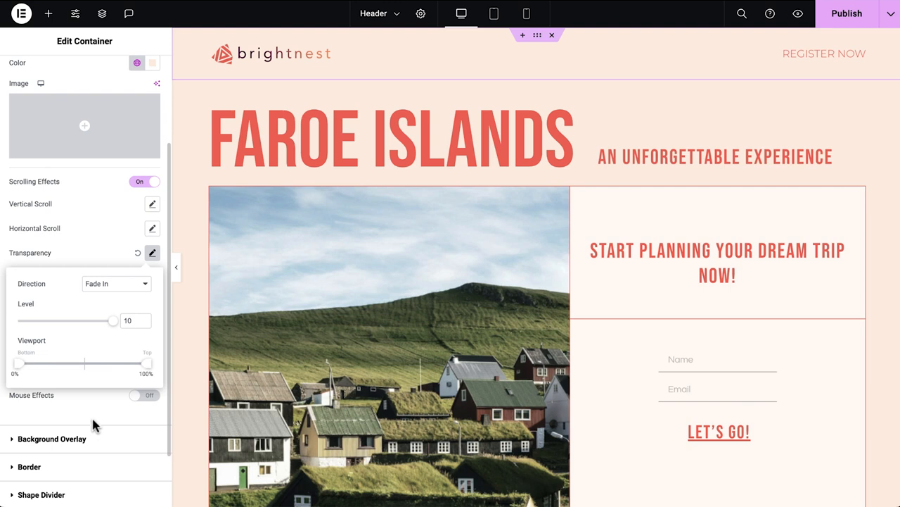
left_click(92, 422)
left_click(124, 367)
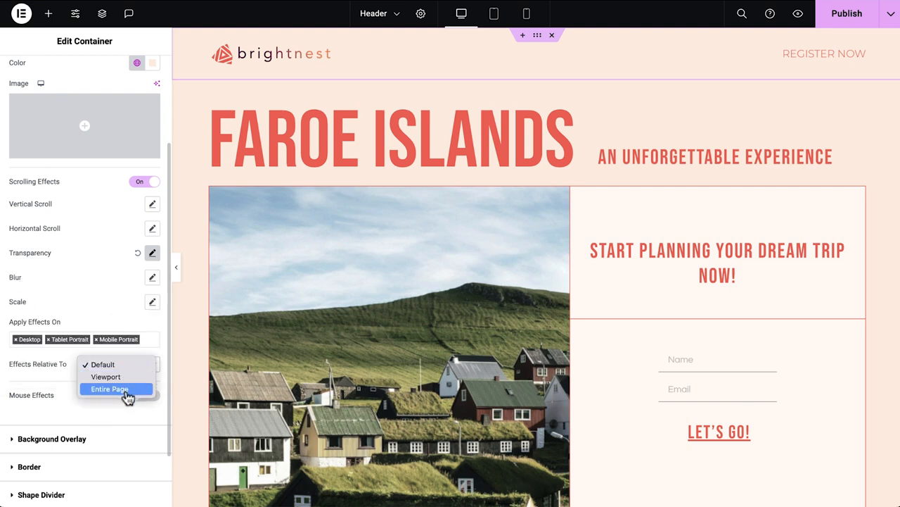
left_click(124, 389)
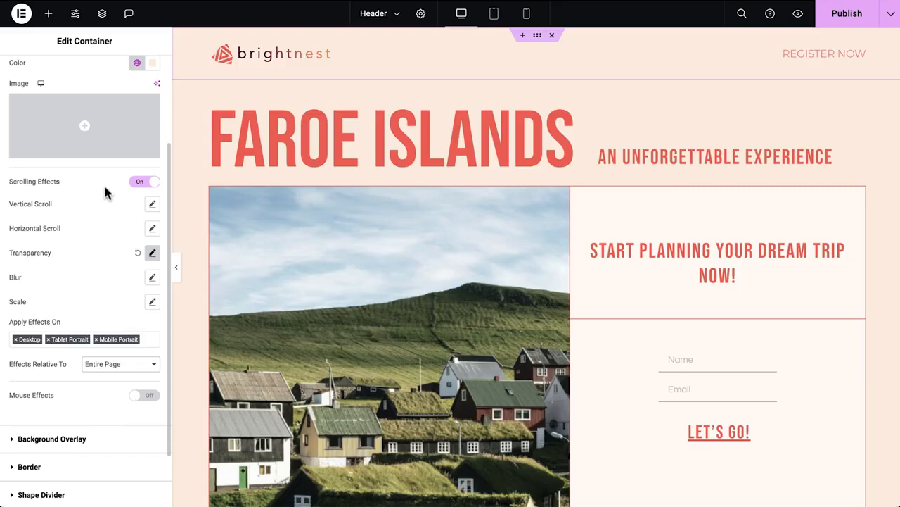
Generate custom CSS with AI from the prompt "Add a background blur of 10 pixels" and insert it into the header.
scroll(106, 193, "up", 5)
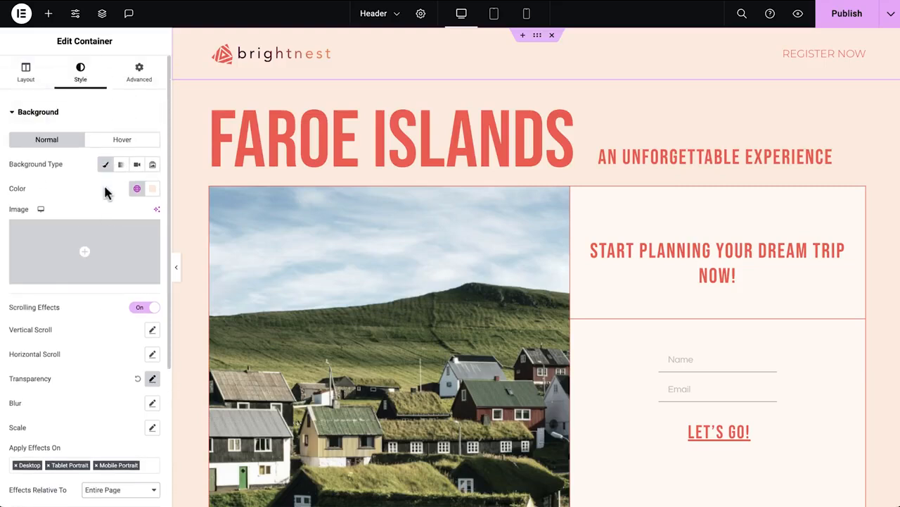
left_click(141, 68)
scroll(113, 372, "down", 3)
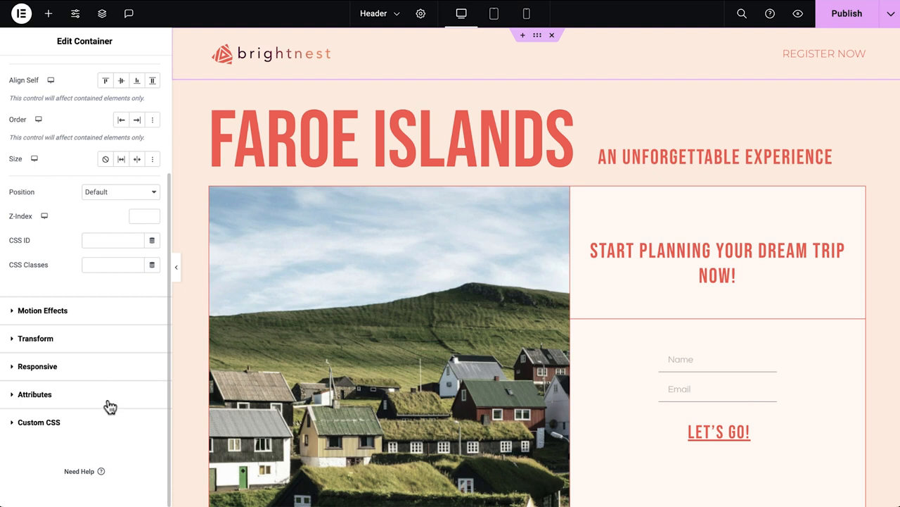
left_click(103, 425)
left_click(146, 278)
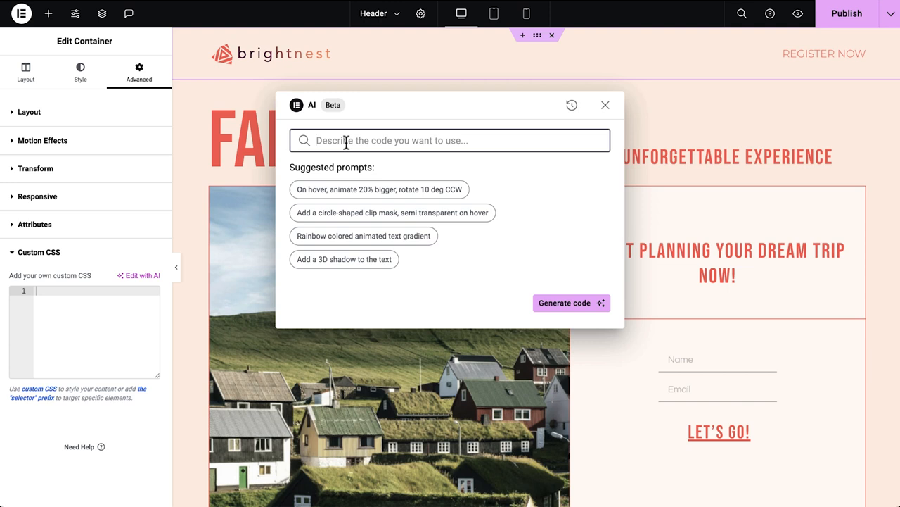
type("Add a background blur of 10 pixels")
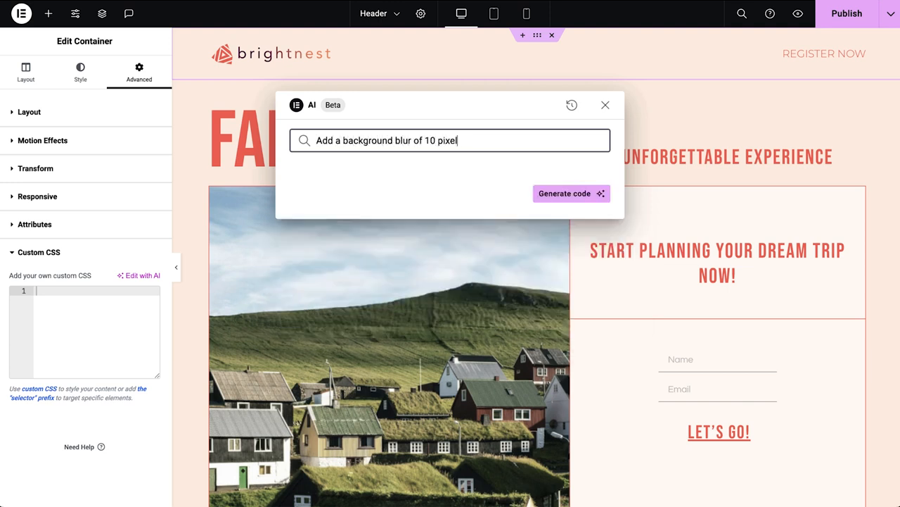
left_click(563, 194)
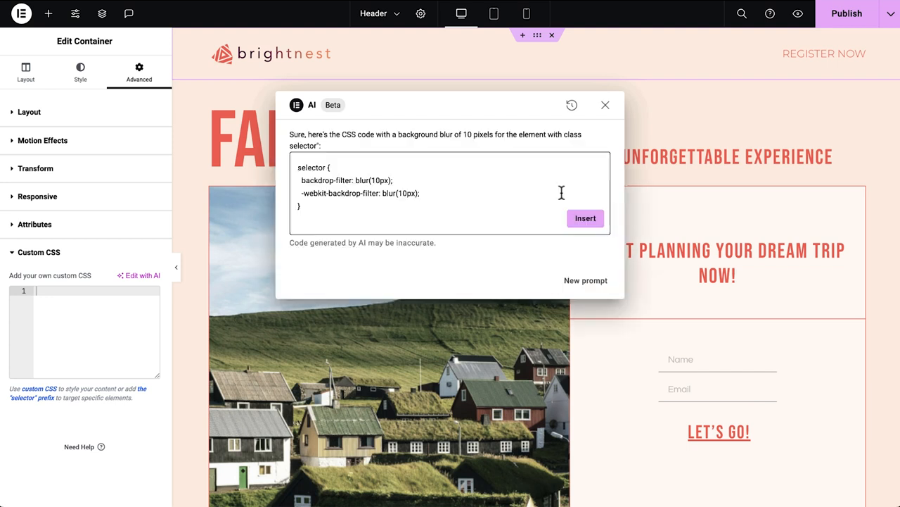
left_click(585, 218)
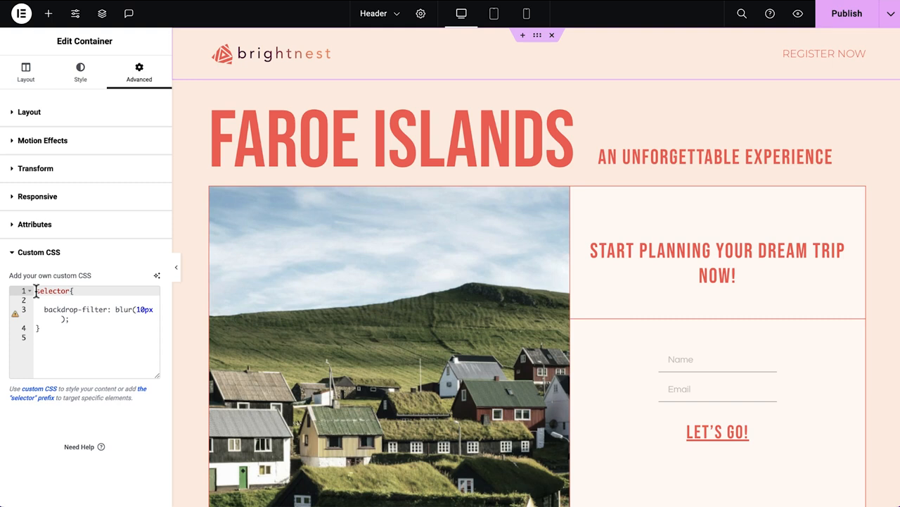
Save the header changes and return to editing the home page.
left_click(177, 272)
scroll(179, 273, "down", 5)
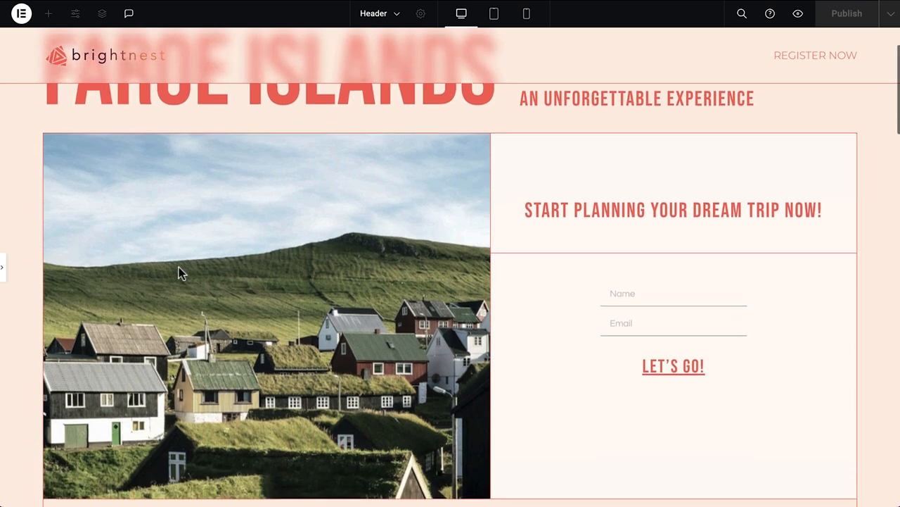
scroll(178, 273, "down", 4)
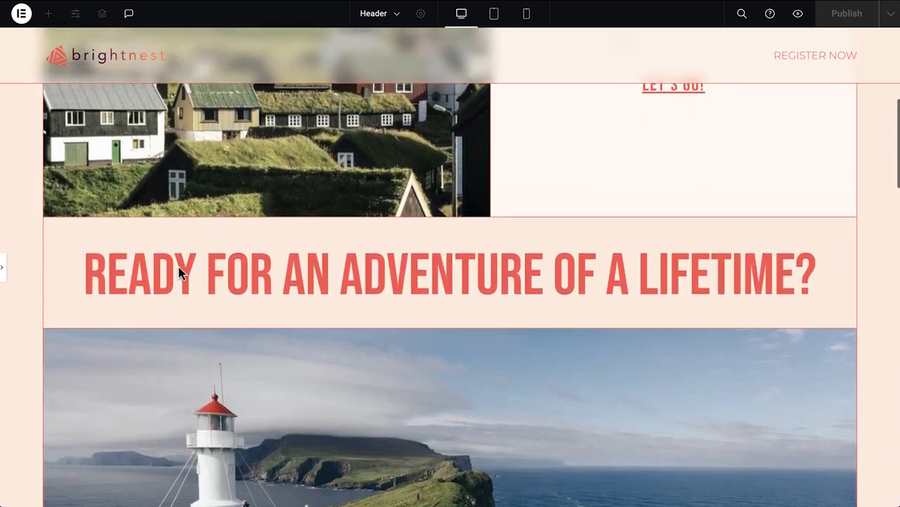
scroll(179, 273, "up", 9)
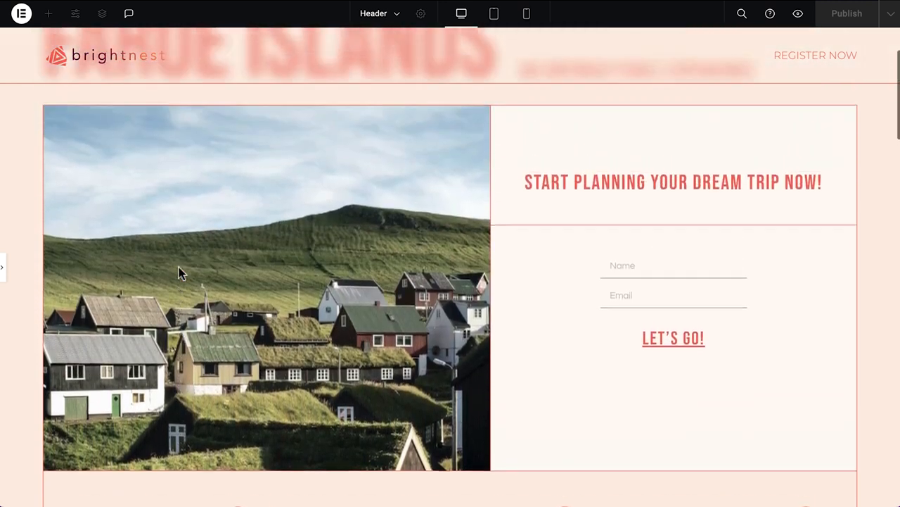
left_click(4, 273)
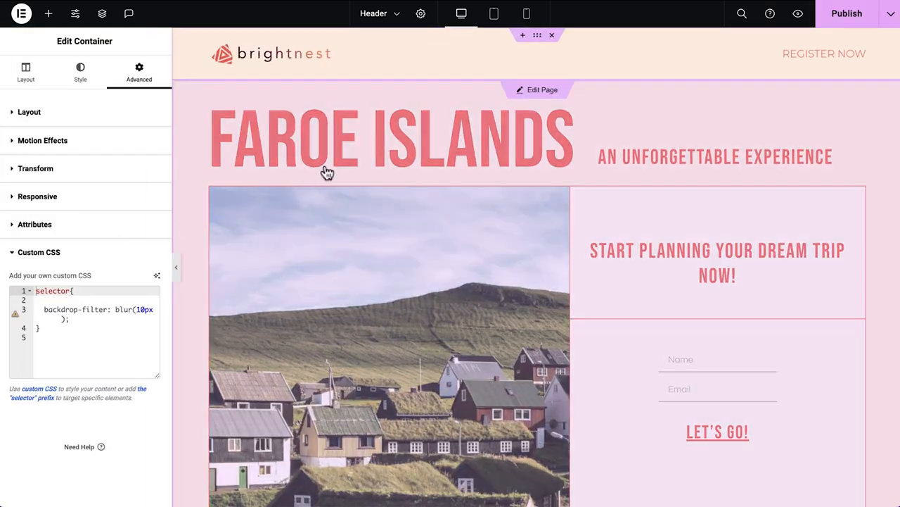
left_click(330, 162)
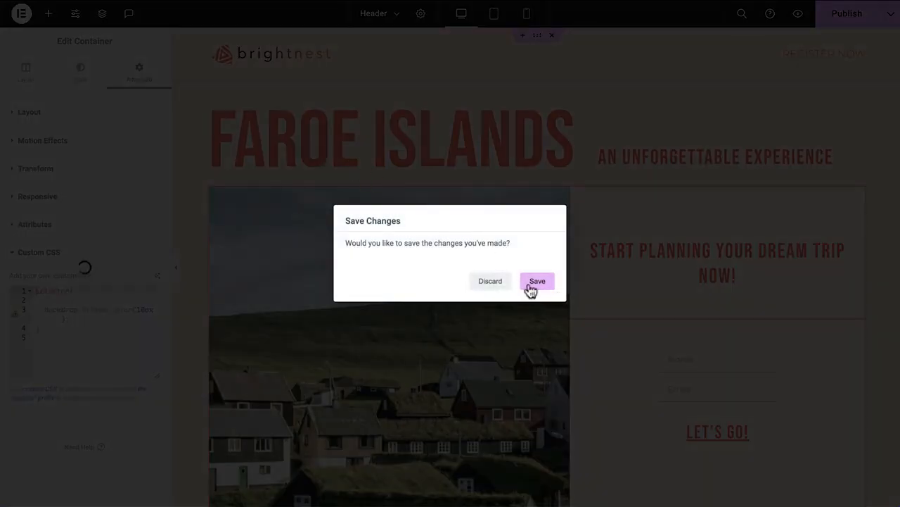
left_click(538, 282)
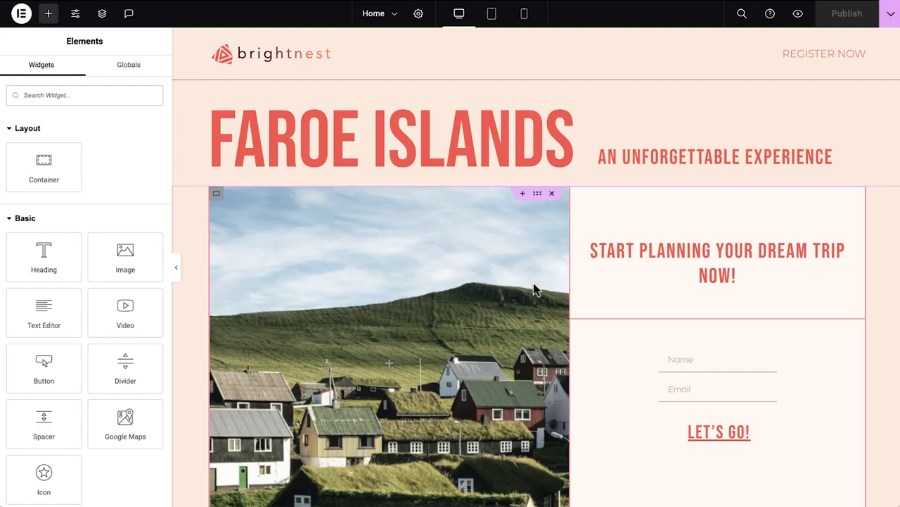
Change the main Faroe Islands heading text to Webinar.
left_click(458, 150)
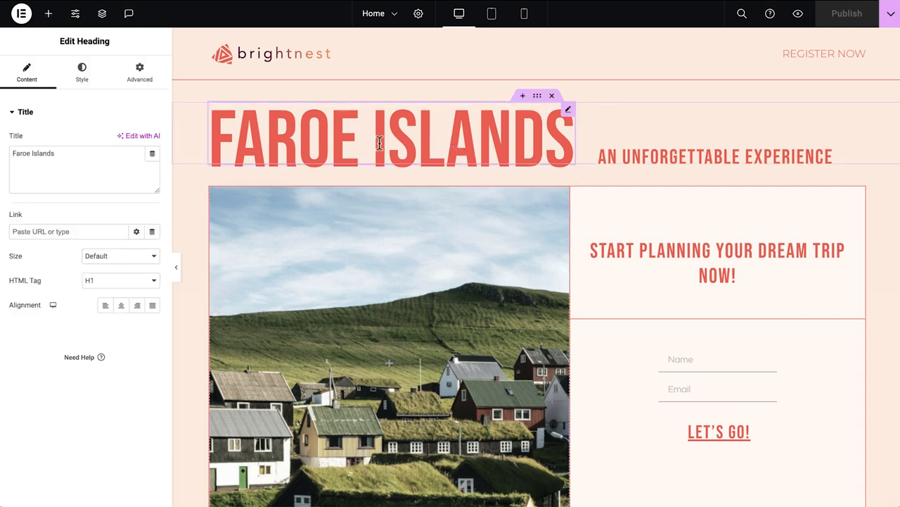
left_click(85, 165)
key("ctrl+a")
type("Webinar")
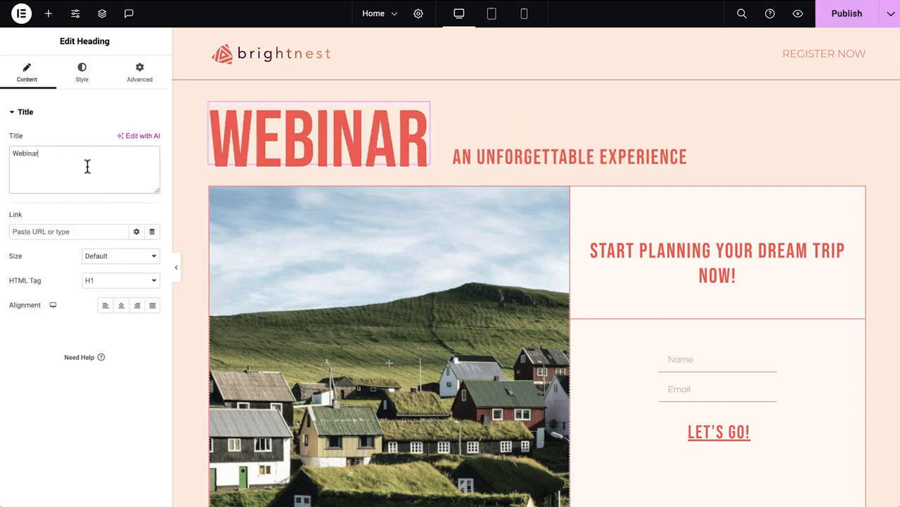
Replace the subheading with "Power of Playtime: Fostering Communication With Your Toddler" and align it right.
left_click(496, 161)
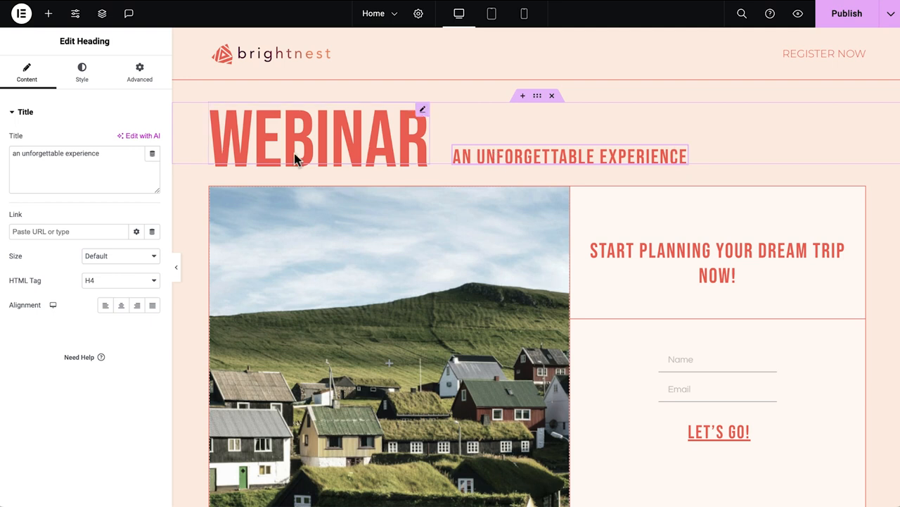
left_click(117, 152)
key("ctrl+a")
type("Power of Playtime: Fostering Communication With Your Toddler")
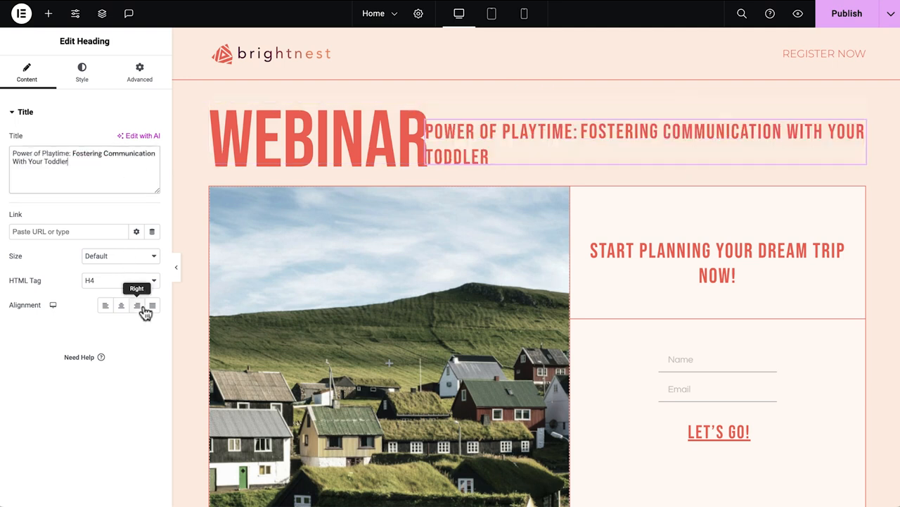
left_click(138, 306)
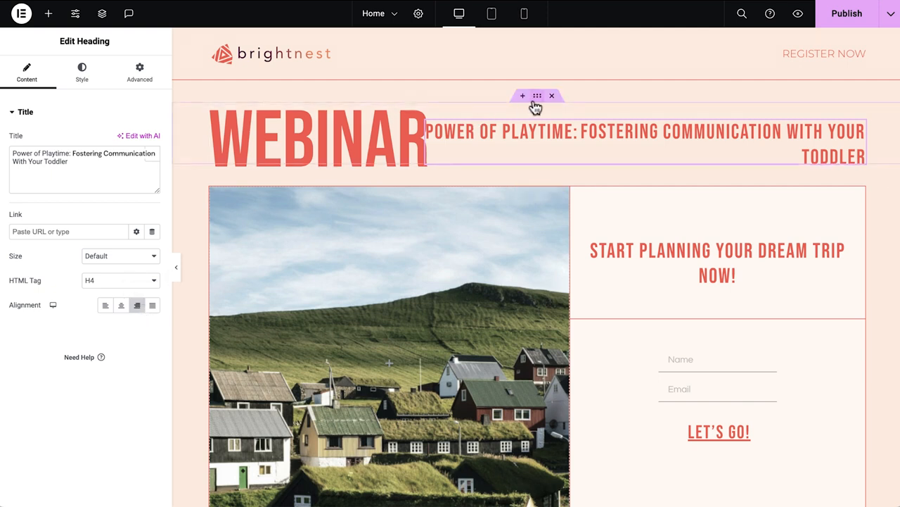
Preview the hero section of the home page with the editor panel collapsed.
left_click(537, 96)
left_click(98, 352)
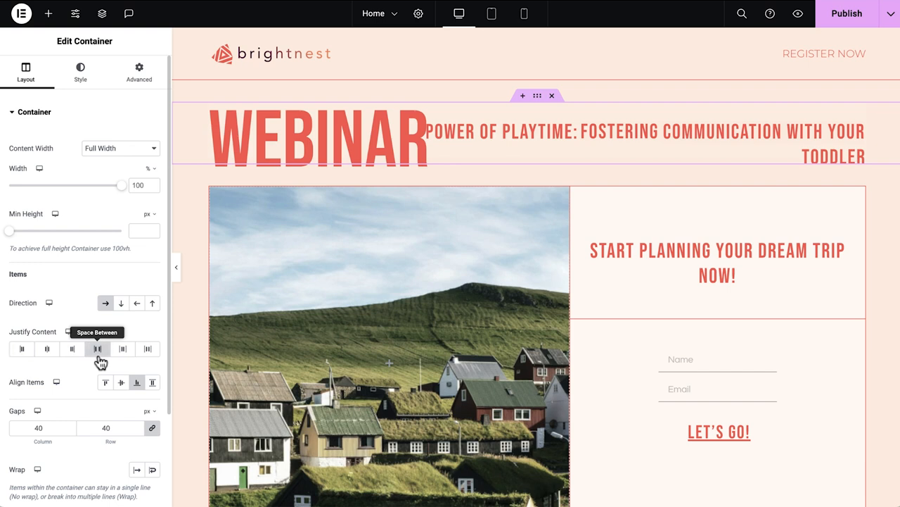
left_click(178, 269)
scroll(164, 273, "down", 1)
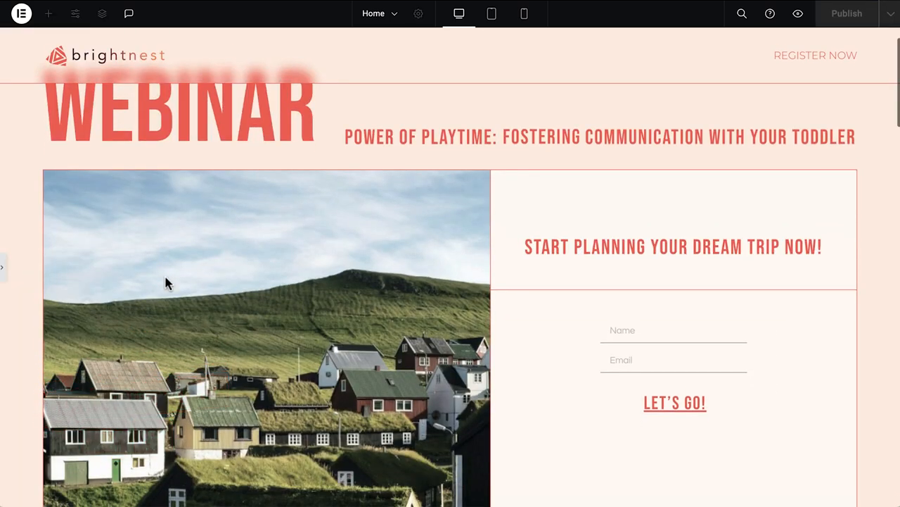
left_click(3, 269)
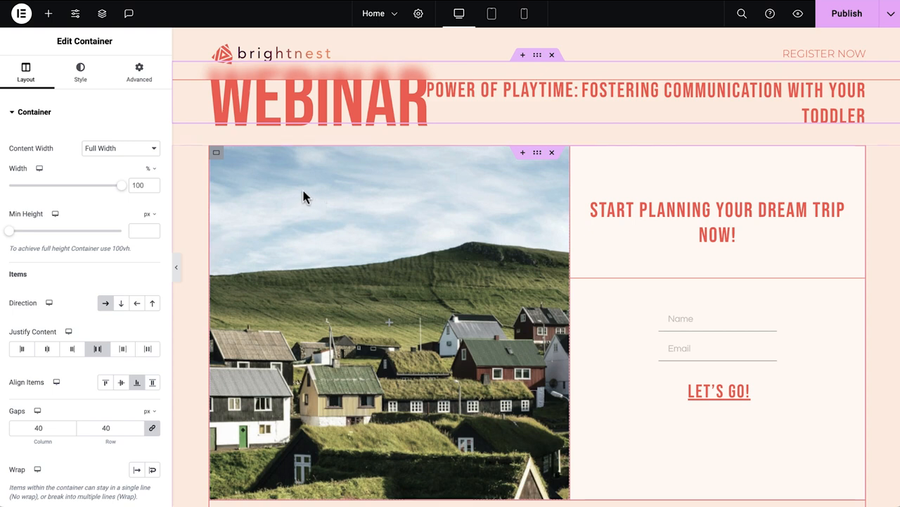
Replace the image container's background with the Children Playtime photo from the media library.
left_click(216, 153)
left_click(80, 74)
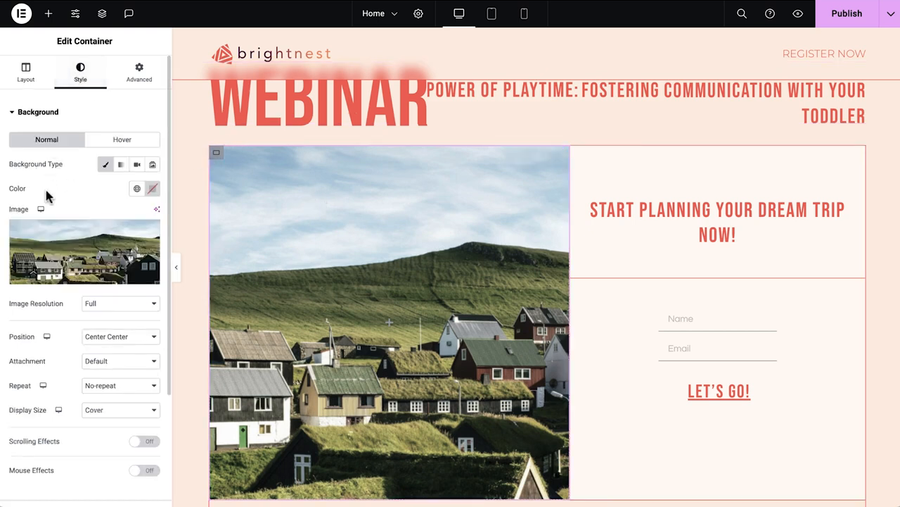
mouse_move(90, 243)
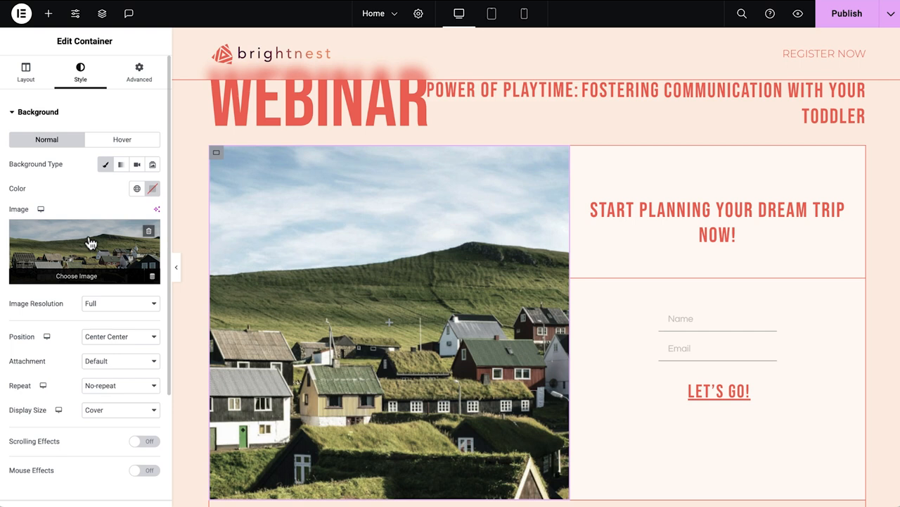
left_click(90, 243)
left_click(330, 169)
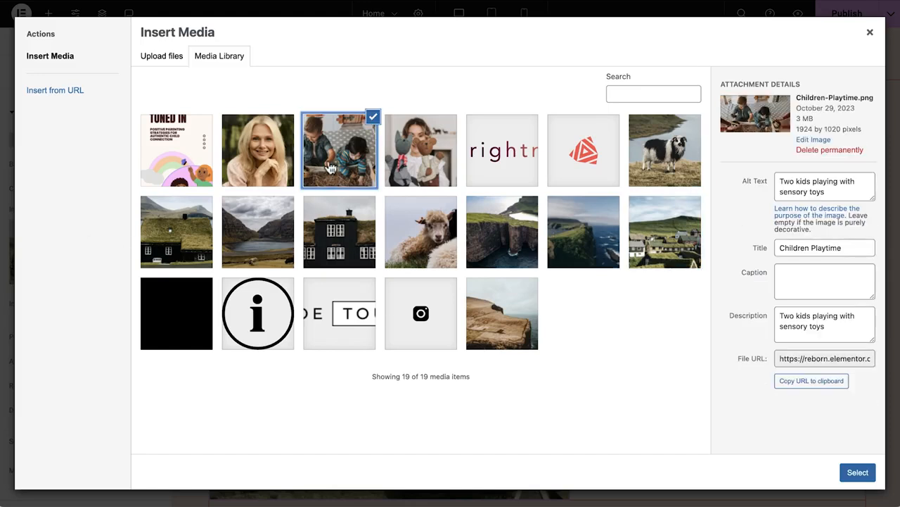
left_click(860, 475)
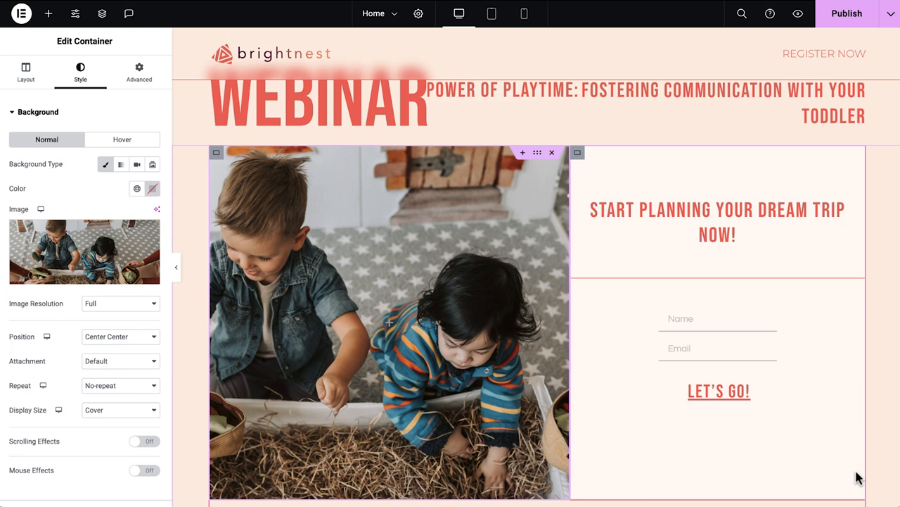
Replace the side heading with "Join our webinar </br> November 14, 2023" and set its color to the global Text color.
left_click(729, 229)
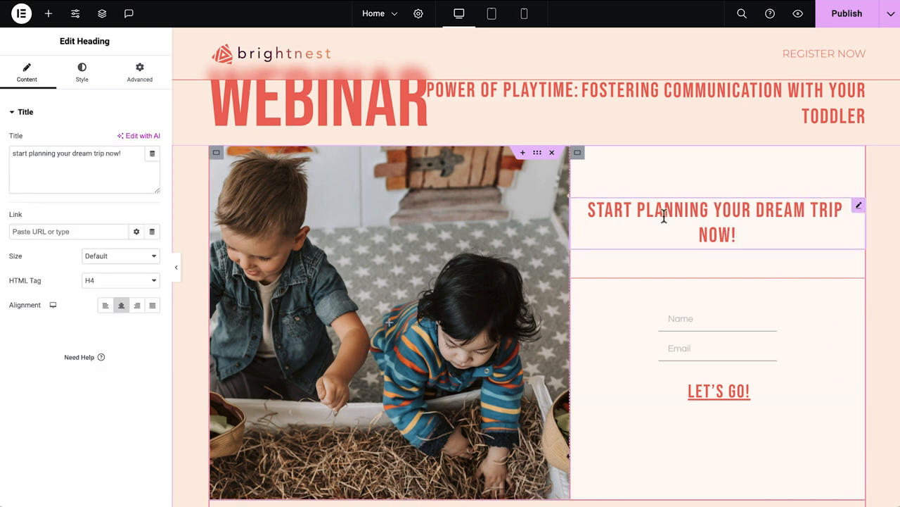
left_click(135, 166)
key("ctrl+a")
type("Join our webinar </br> November 14, 2023")
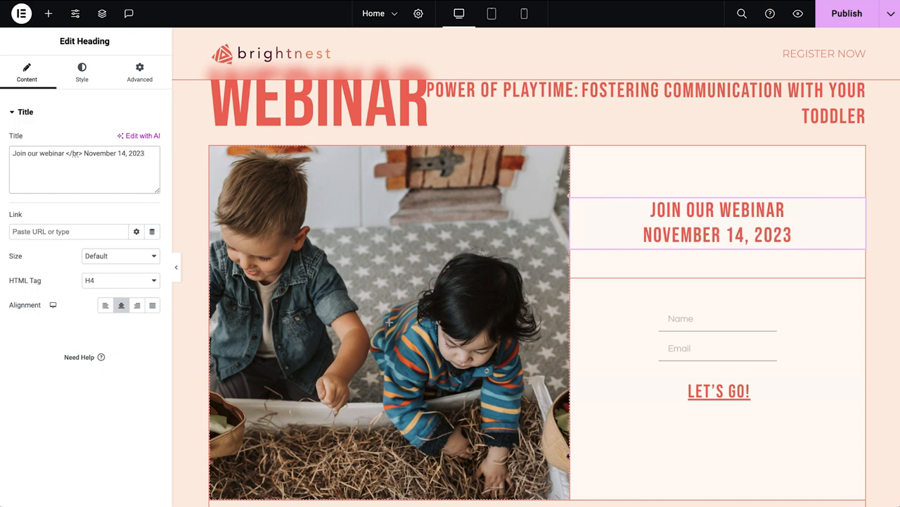
left_click(83, 83)
left_click(137, 139)
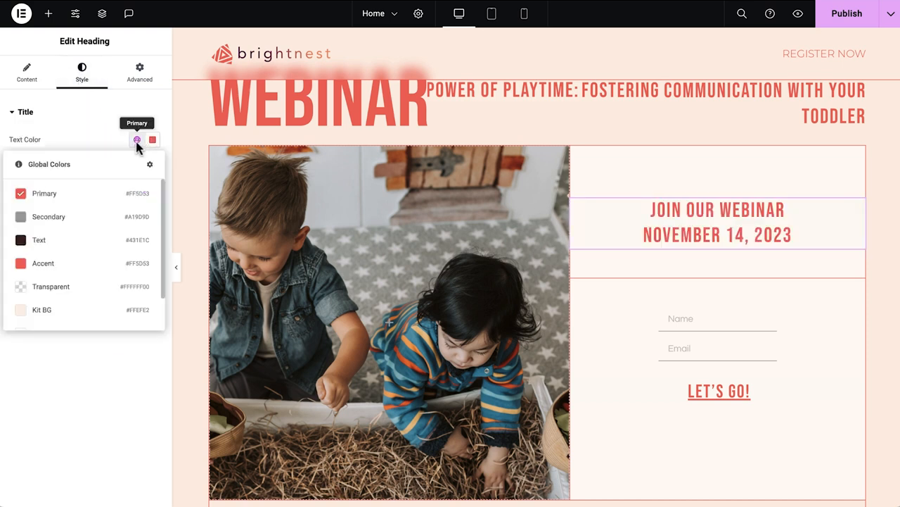
left_click(107, 242)
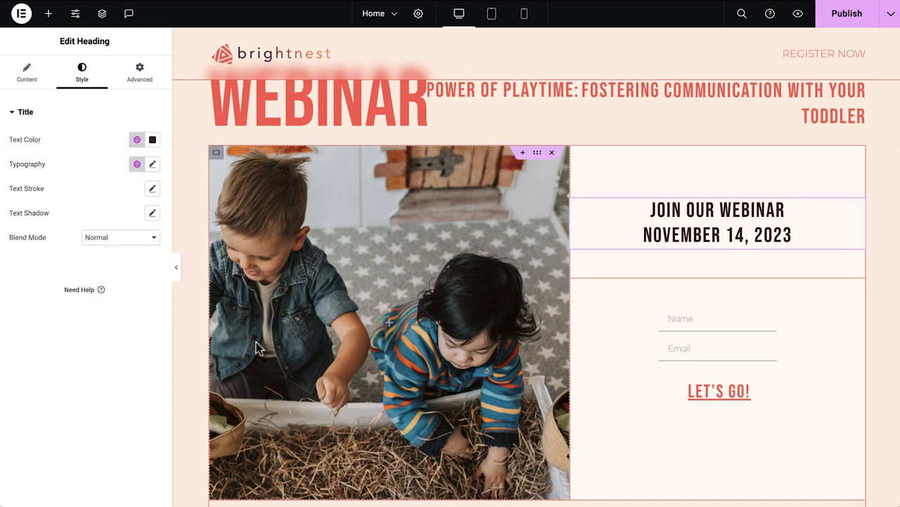
Add a required Acceptance form field labelled "Acceptance" with text "I agree to receive marketing communications from Brightnest Consultancy".
left_click(651, 362)
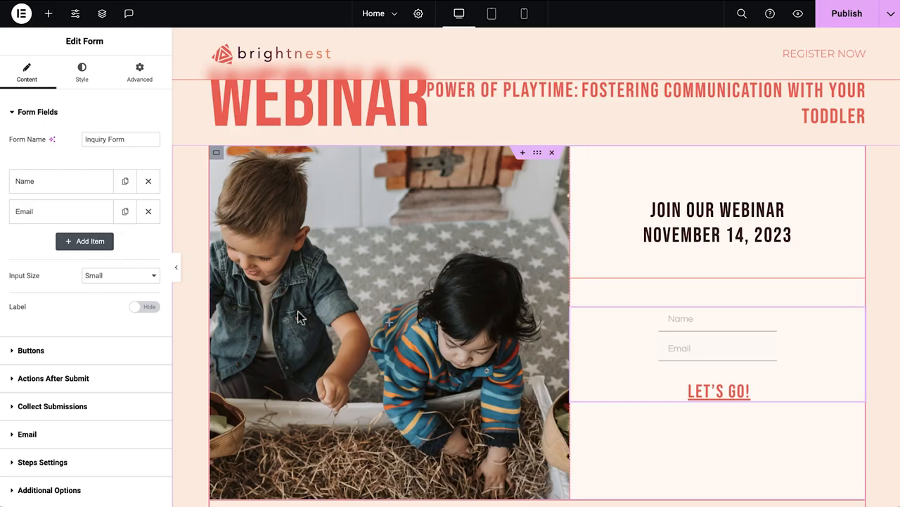
left_click(94, 244)
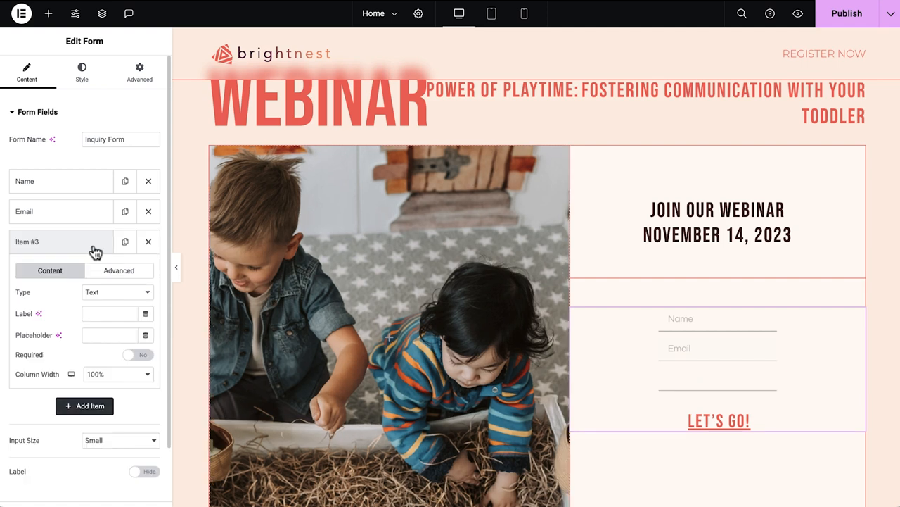
left_click(113, 292)
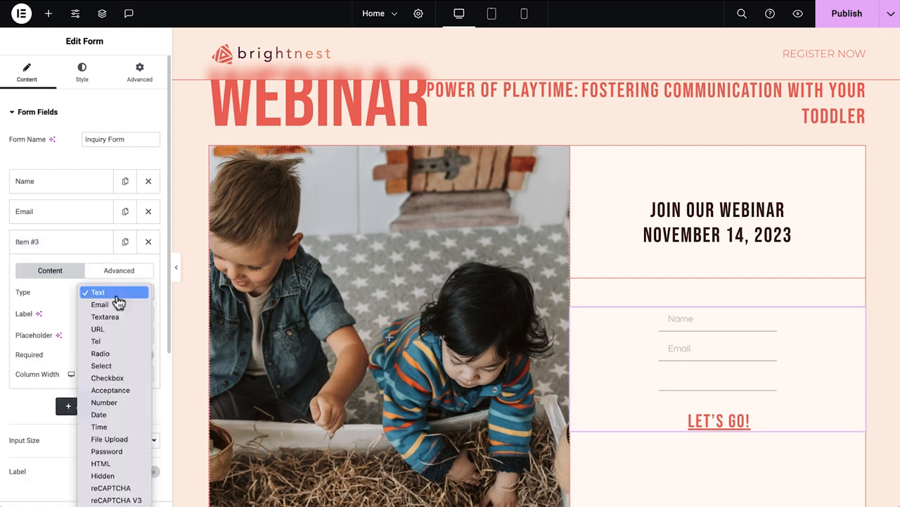
left_click(122, 391)
left_click(140, 334)
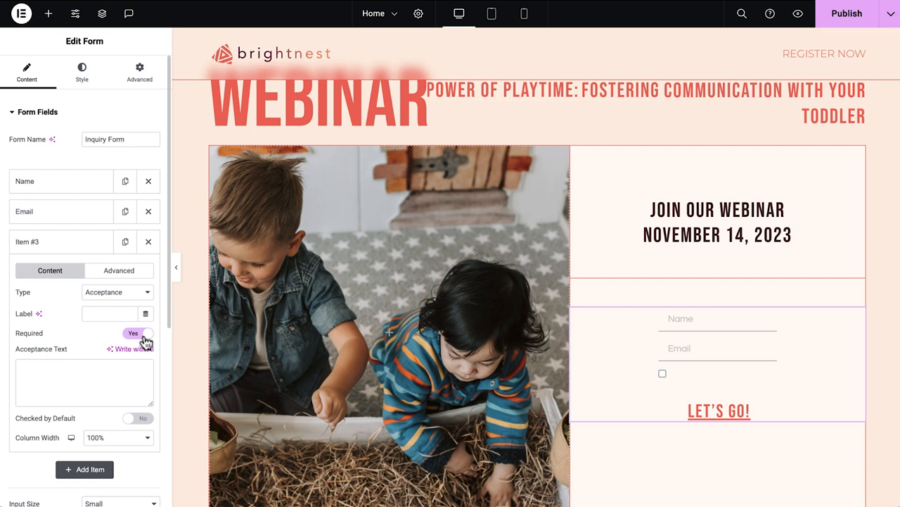
left_click(70, 371)
type("I agree to receive marketing communications from Brightnest Consultancy")
left_click(104, 315)
type("Acceptance")
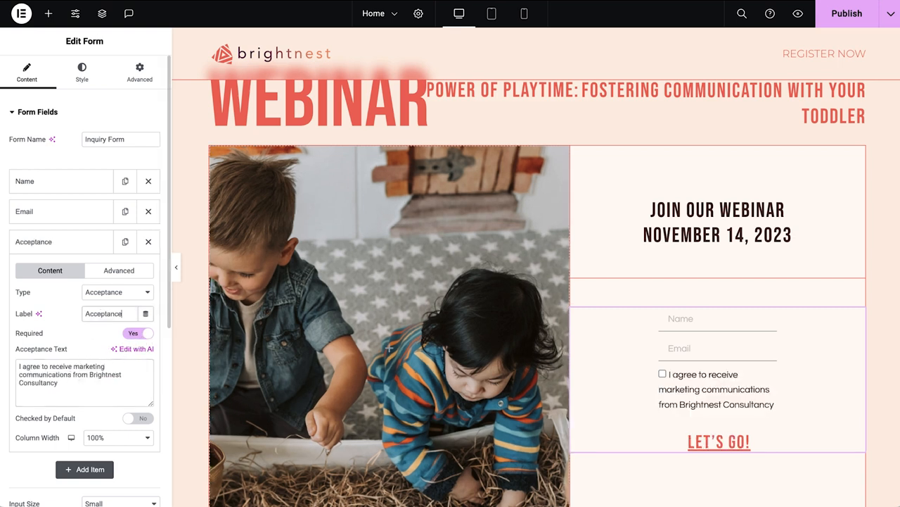
Set the form's right and left padding to 15%.
left_click(153, 83)
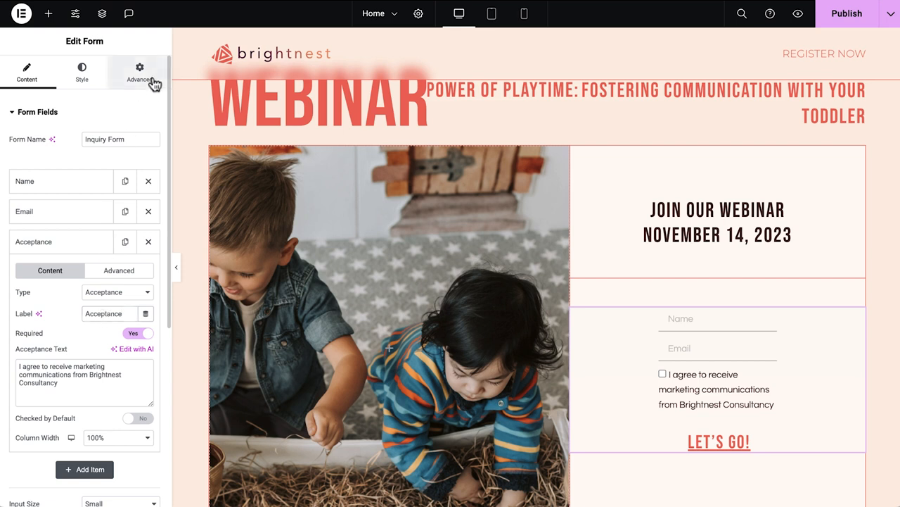
double_click(55, 198)
type("15")
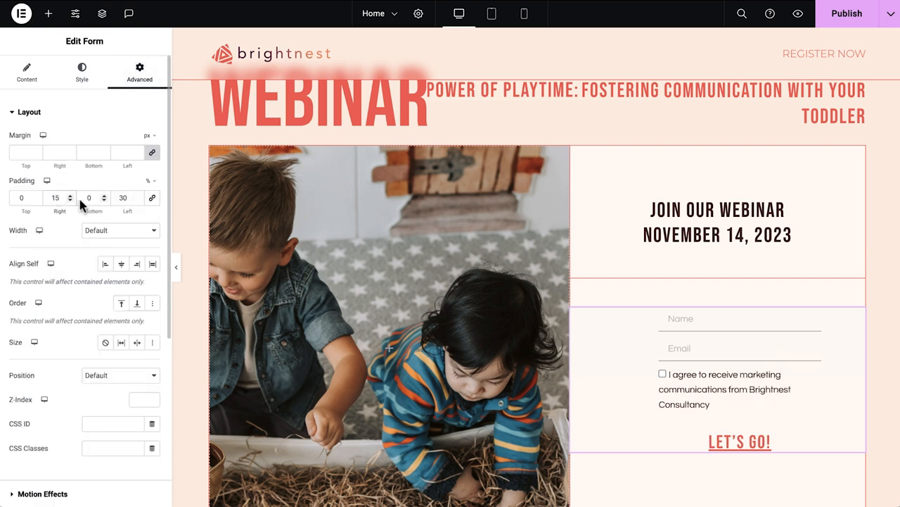
double_click(122, 198)
type("15")
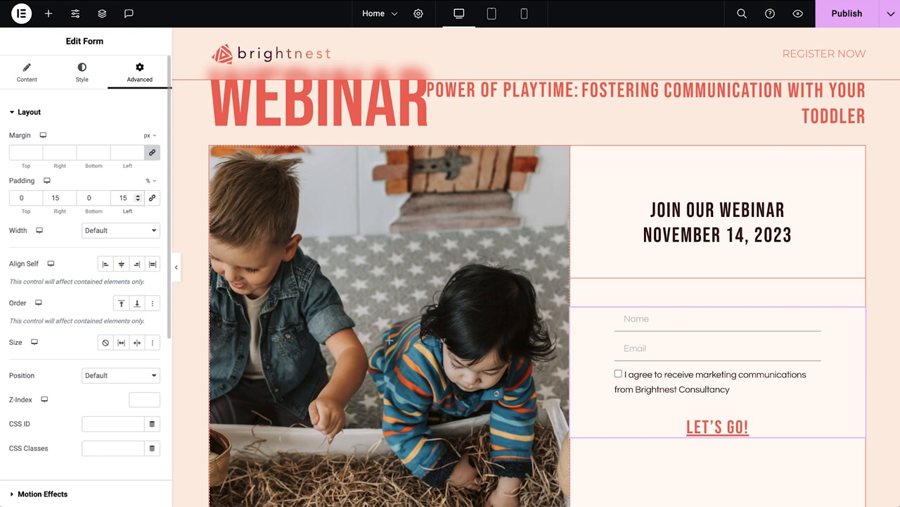
Change the form's submit button text to "Register Now".
left_click(33, 77)
left_click(38, 382)
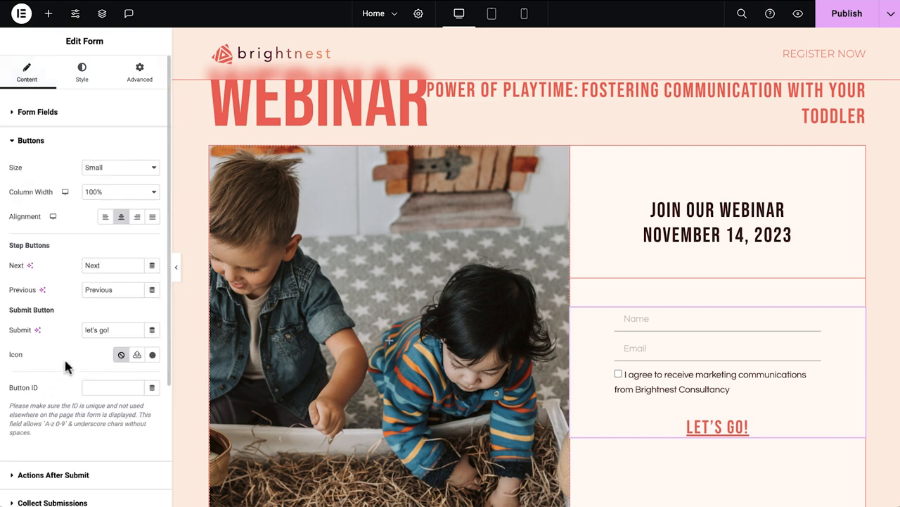
triple_click(100, 329)
type("Register Now")
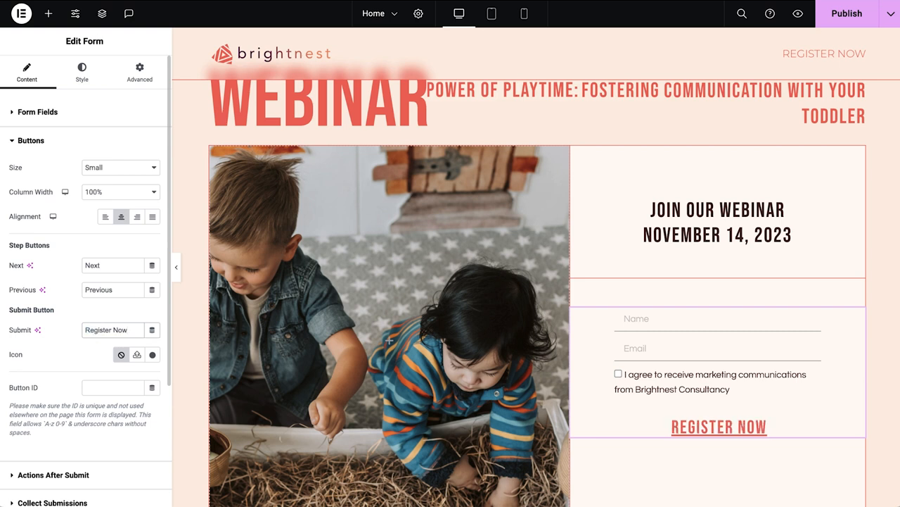
Set the email action's recipient address and change the sender e-mail's domain to brightnest.
left_click(75, 476)
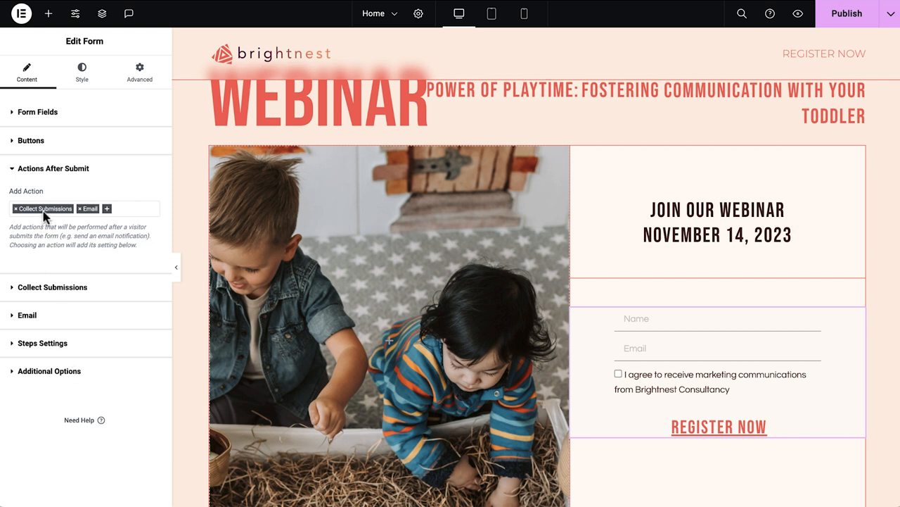
left_click(57, 293)
left_click(79, 240)
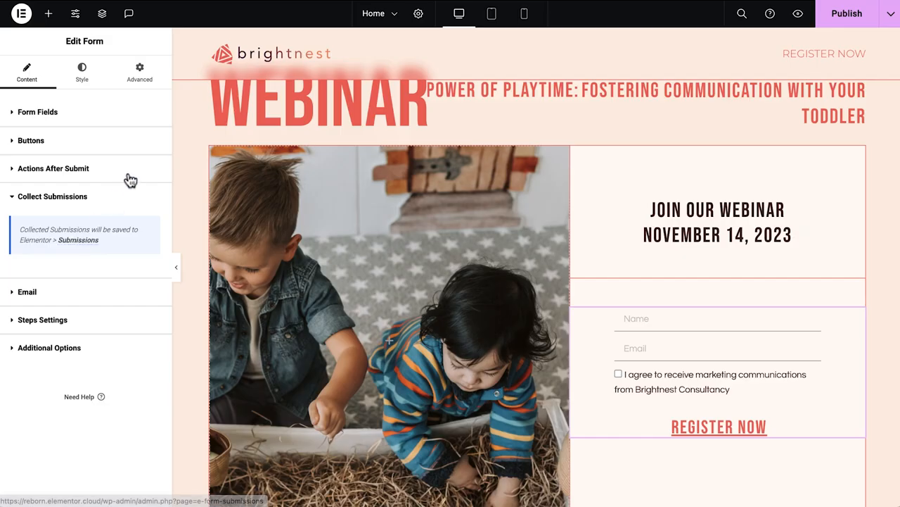
left_click(125, 171)
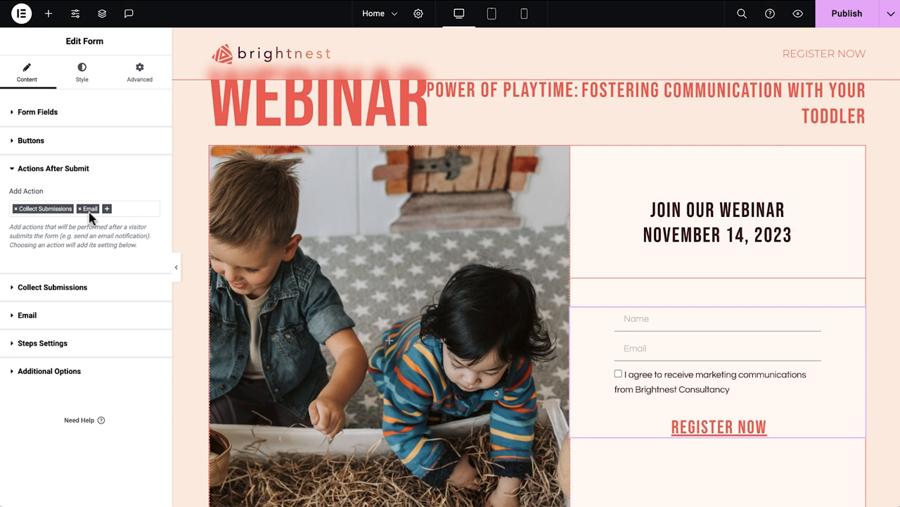
left_click(73, 316)
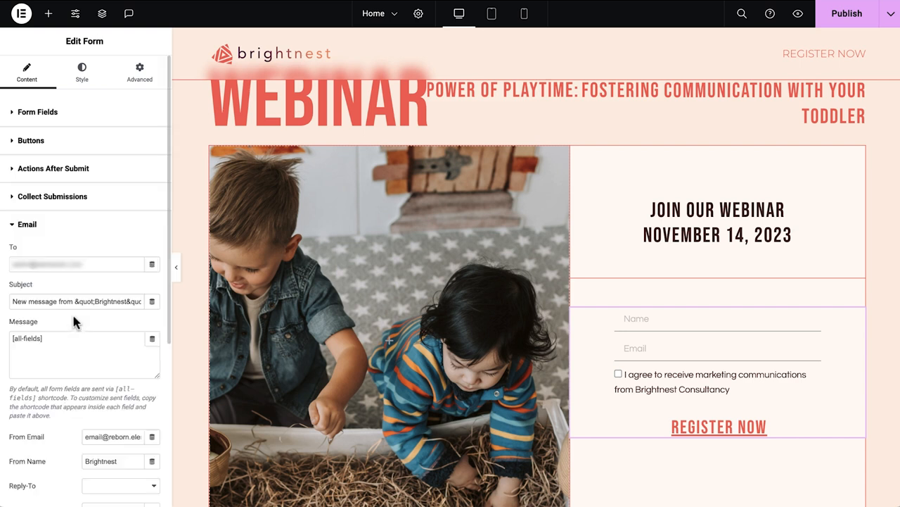
triple_click(104, 265)
key("ctrl+v")
double_click(111, 436)
type("brightnest")
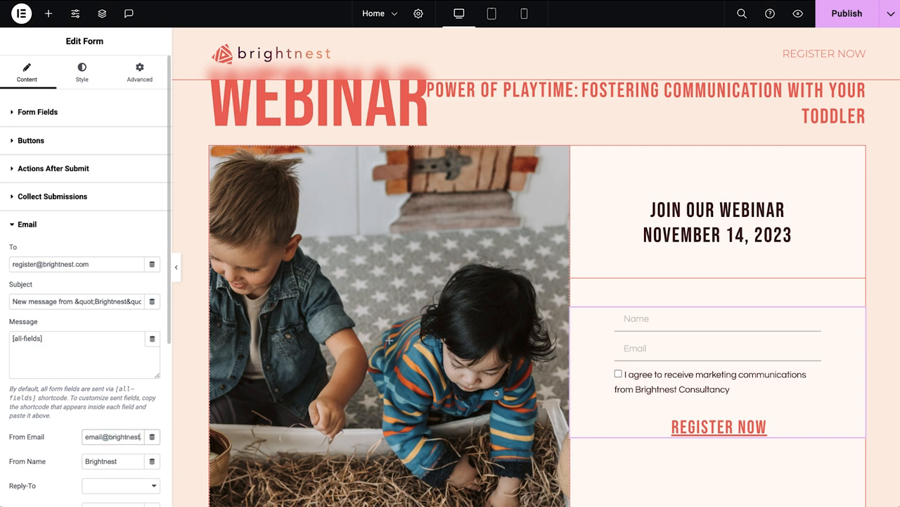
left_click(130, 461)
scroll(131, 463, "down", 5)
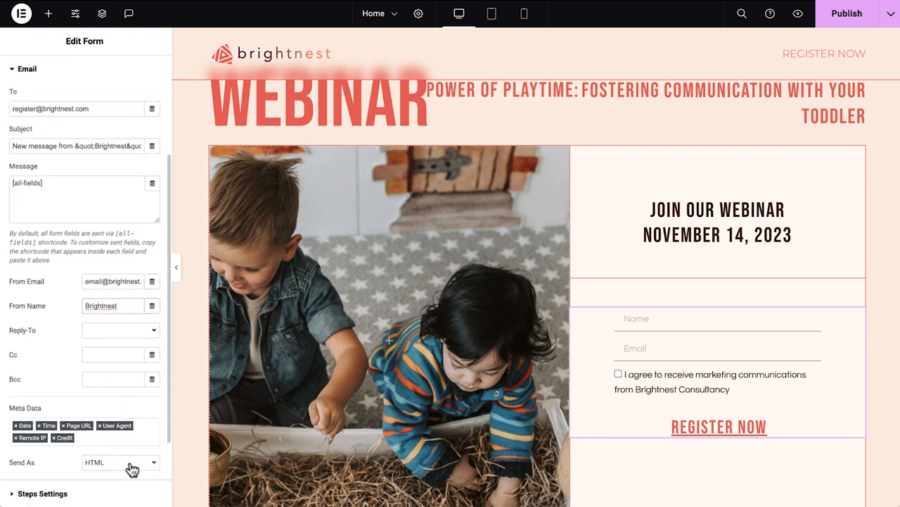
scroll(132, 469, "up", 5)
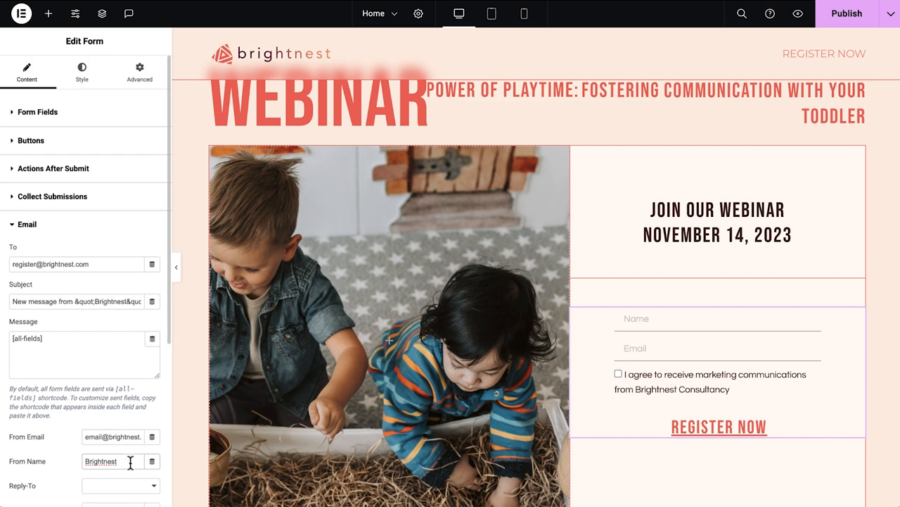
Add a MailChimp action to run after form submission and open its settings.
left_click(116, 171)
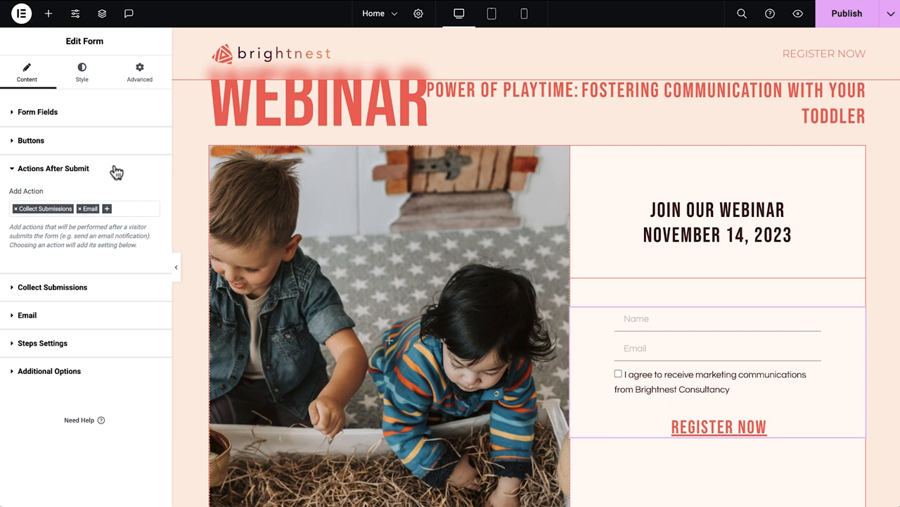
left_click(107, 210)
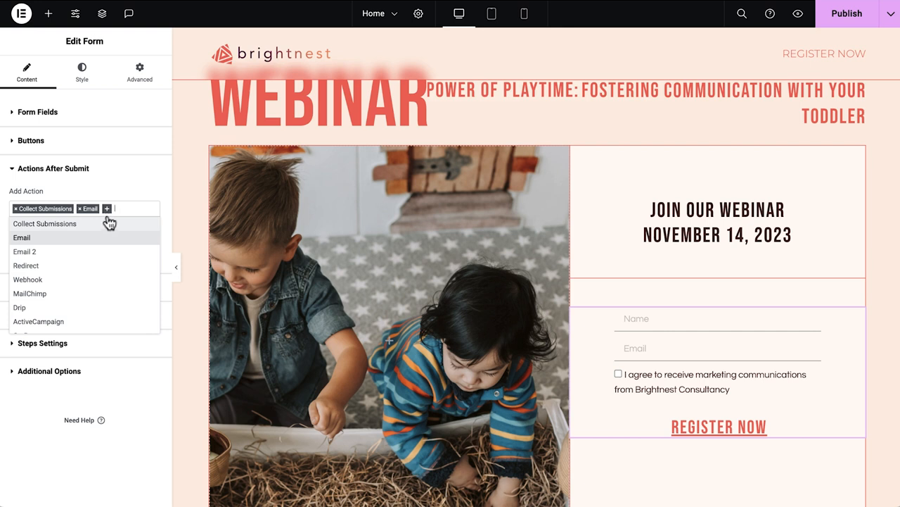
left_click(99, 294)
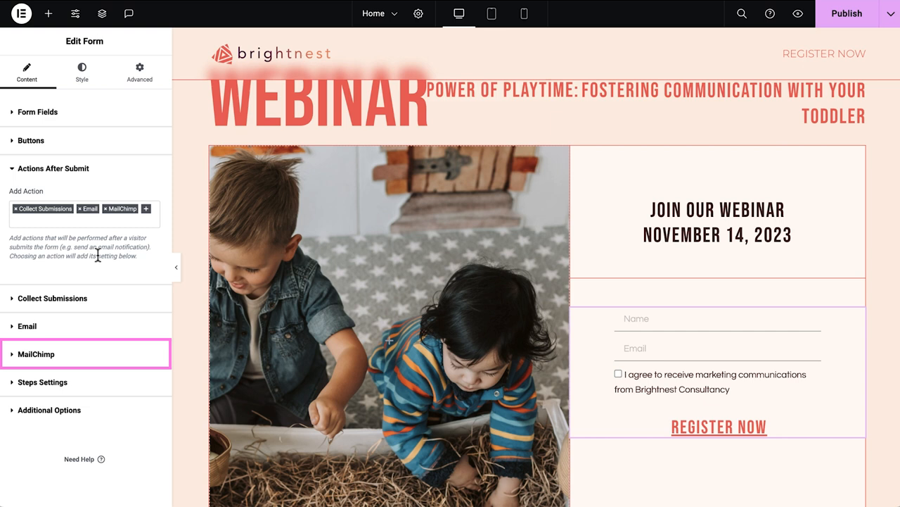
left_click(101, 356)
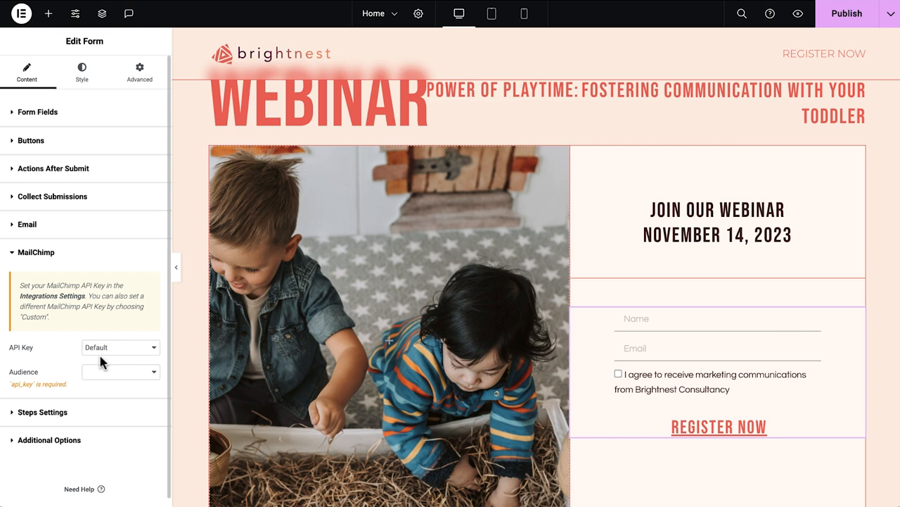
Open the integration settings, paste the MailChimp API key and validate it.
left_click(70, 301)
scroll(859, 361, "down", 6)
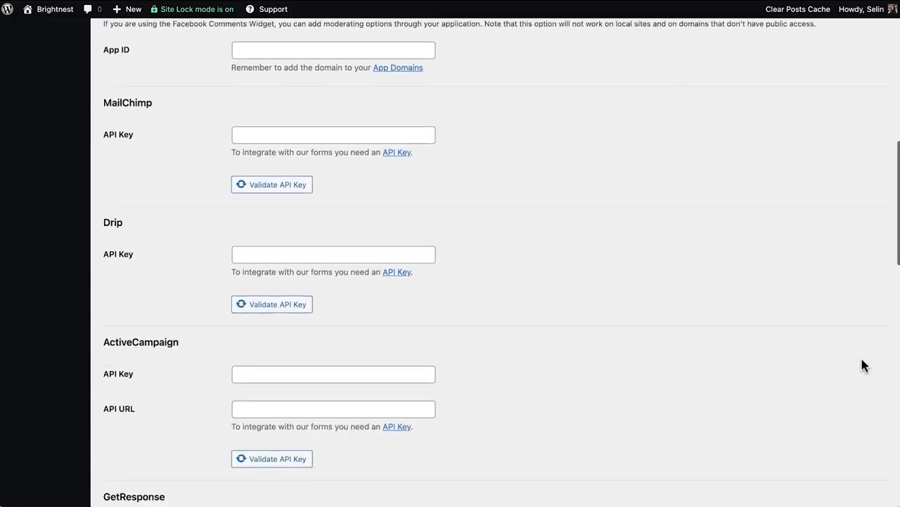
scroll(863, 364, "down", 1)
left_click(335, 100)
key("ctrl+v")
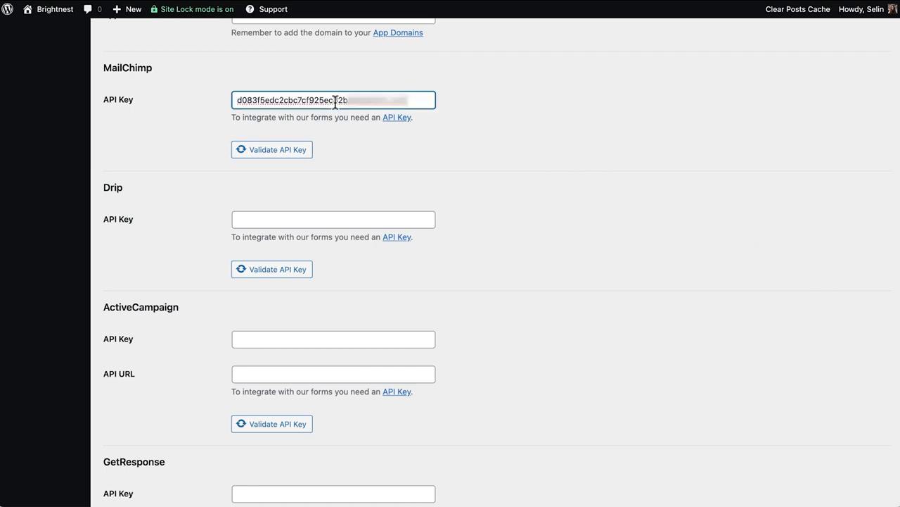
left_click(285, 154)
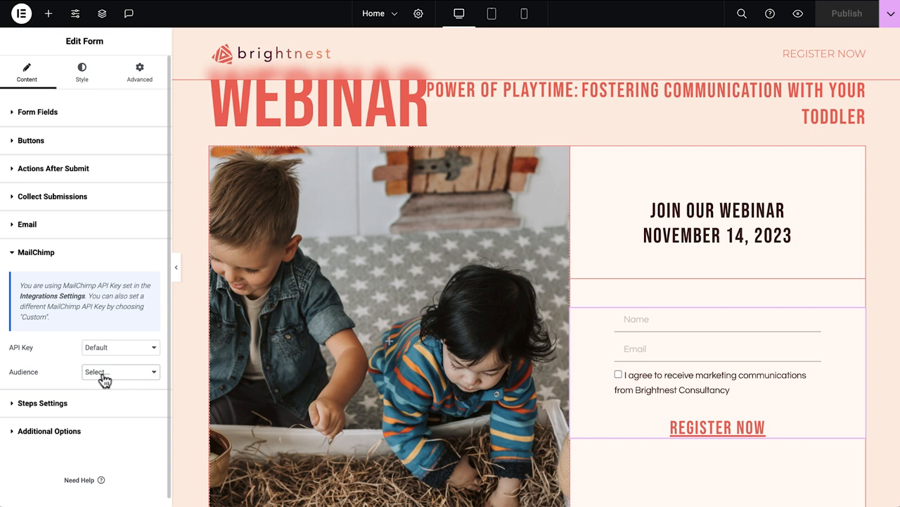
Set the MailChimp audience to Brightnest and add the group "Webinar Interests - Positive Parenting".
left_click(104, 380)
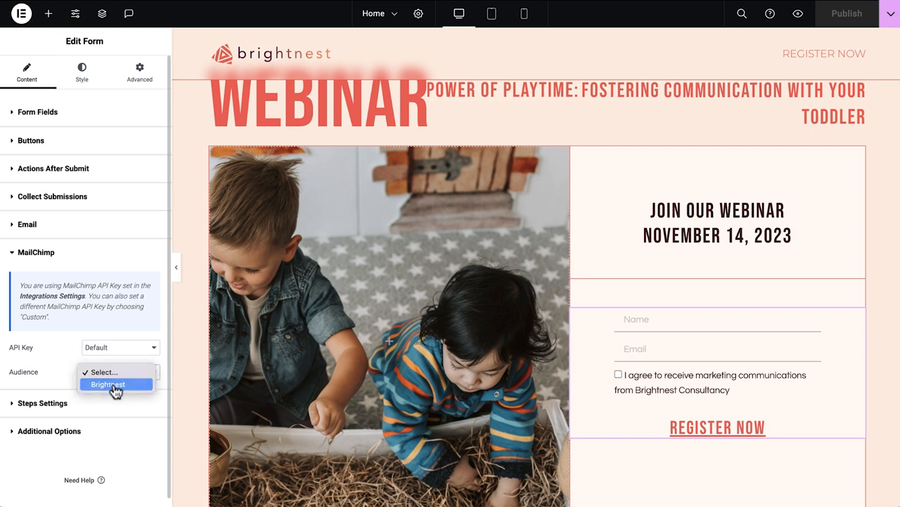
left_click(115, 386)
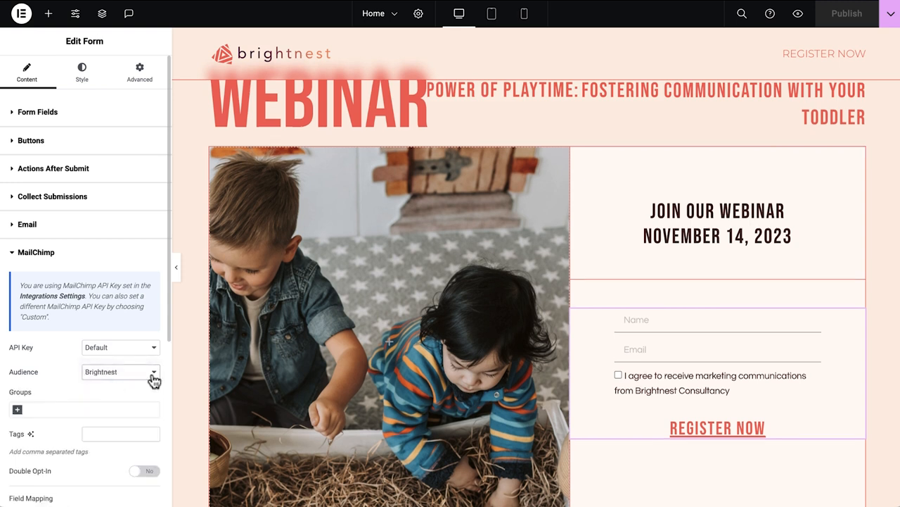
left_click(22, 415)
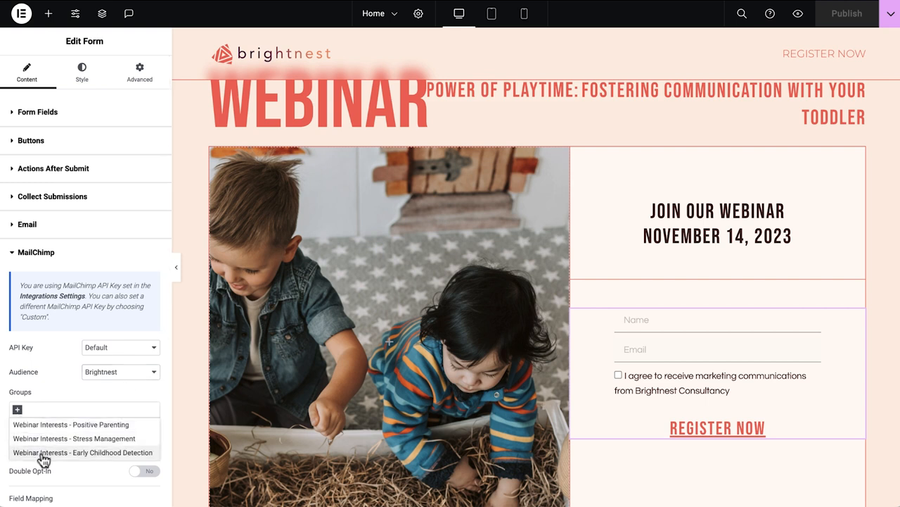
left_click(50, 426)
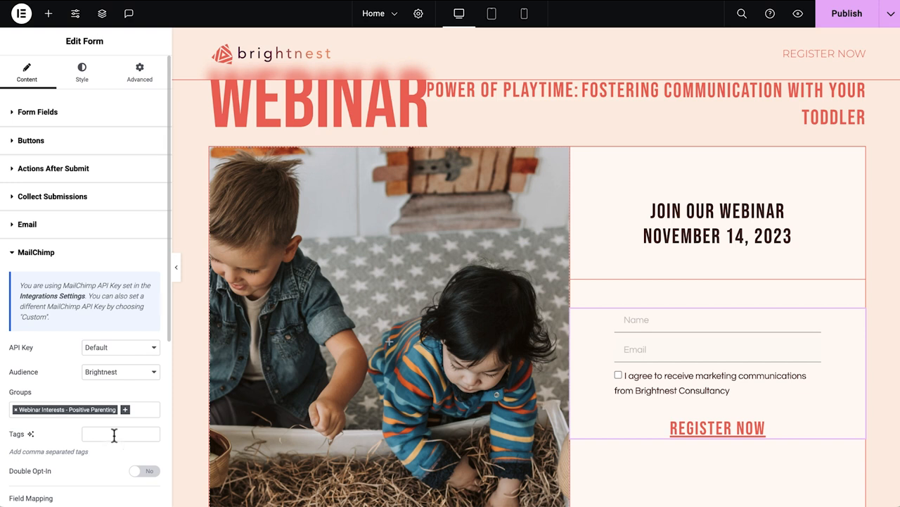
Map the MailChimp Email field to the form's Email field and First Name to the Name field.
scroll(114, 435, "down", 5)
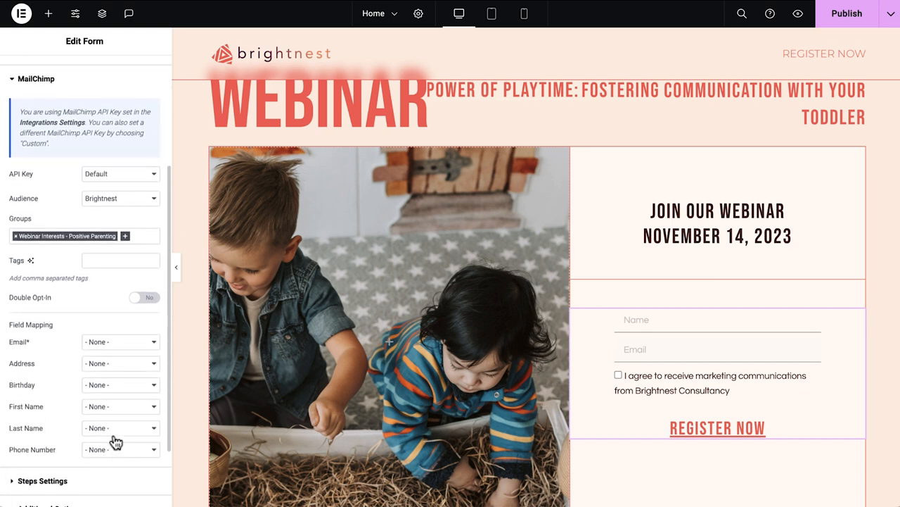
left_click(150, 310)
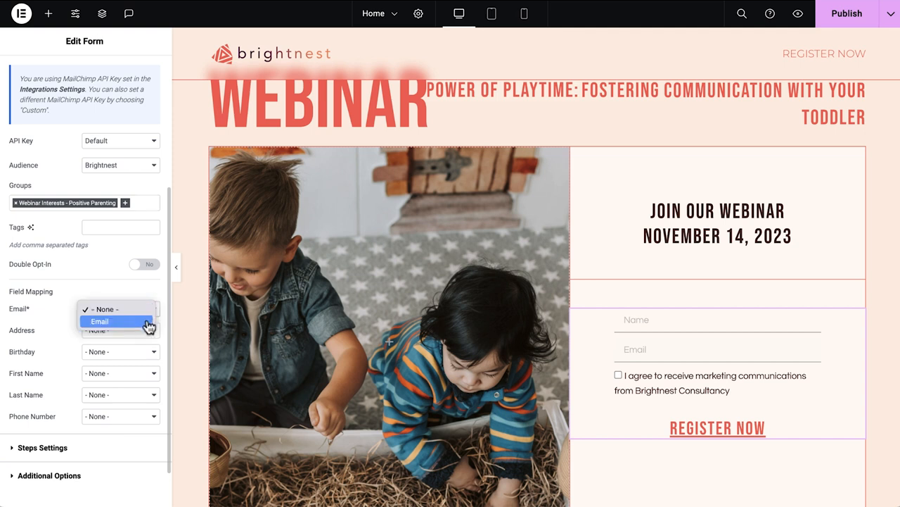
left_click(149, 323)
left_click(132, 375)
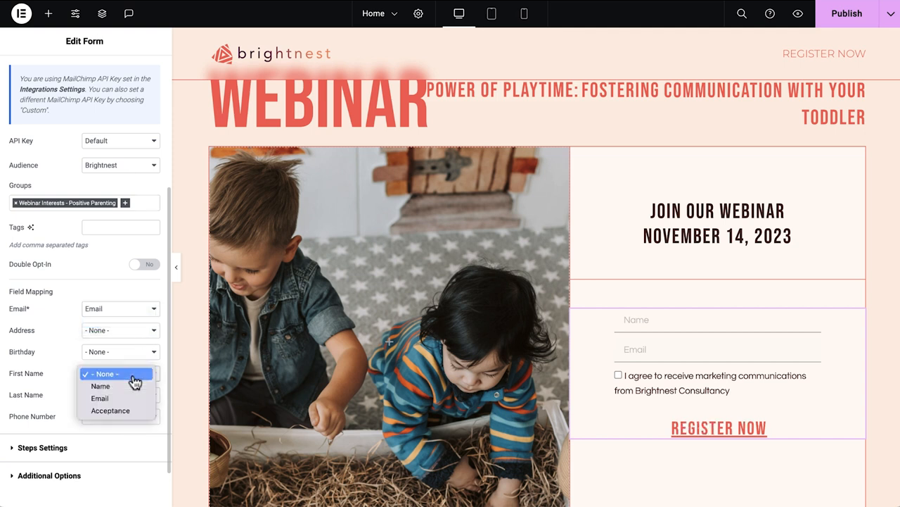
left_click(133, 391)
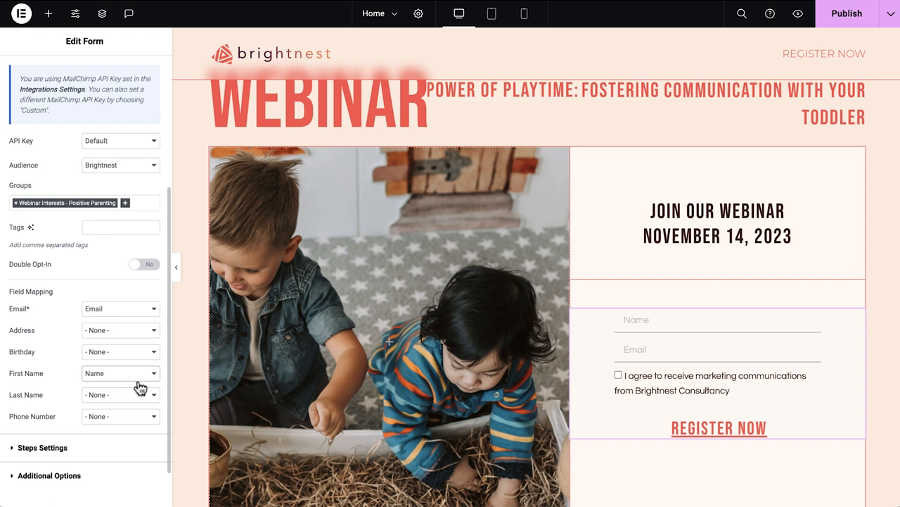
Give the form's container the CSS ID register-form.
left_click(578, 154)
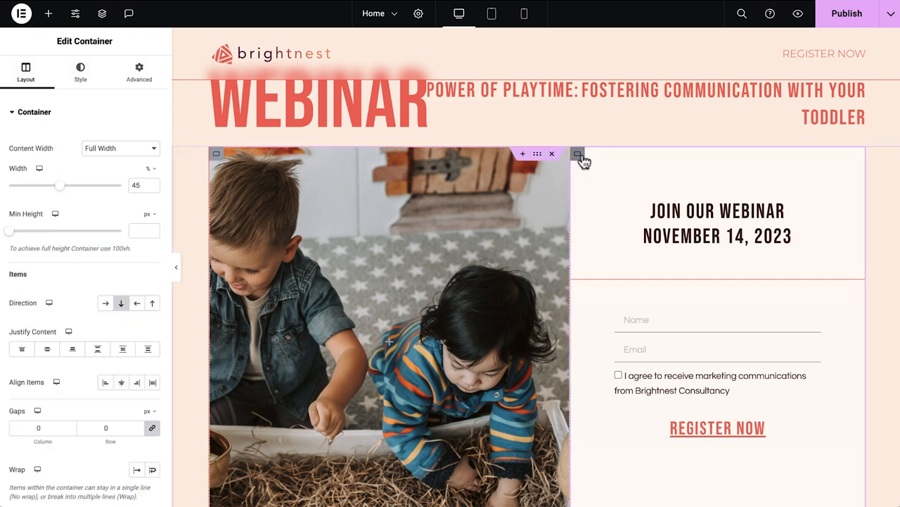
left_click(128, 78)
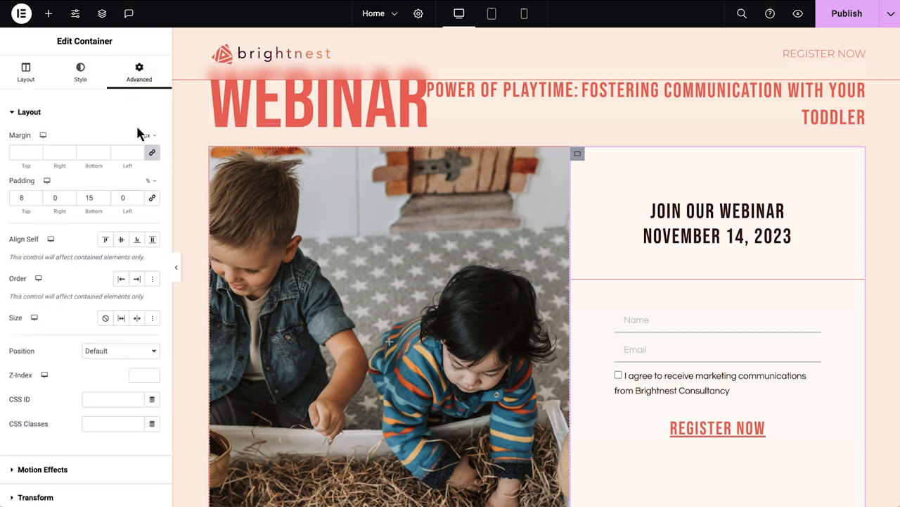
left_click(110, 399)
type("register-form")
Replace the "Ready for an adventure of a lifetime?" heading with "Unlock the Power of Play and Deepen Your Bond".
scroll(192, 416, "down", 5)
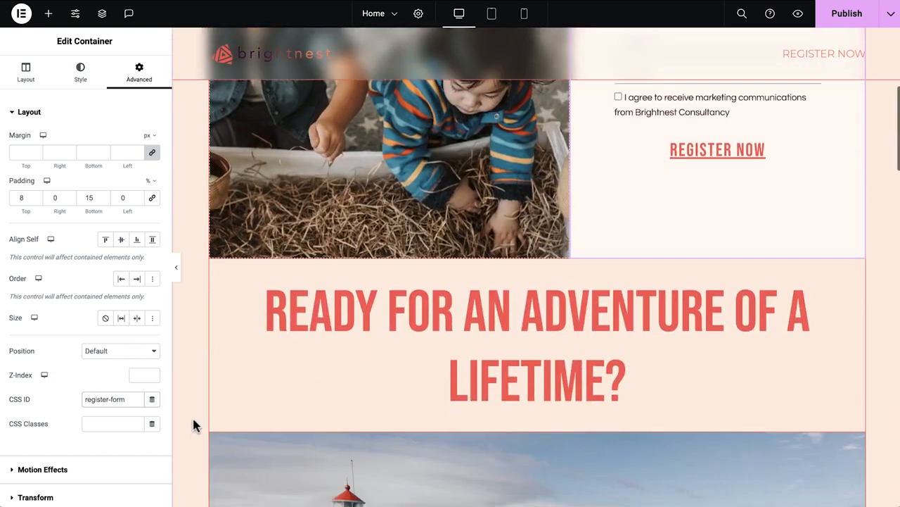
scroll(192, 415, "down", 2)
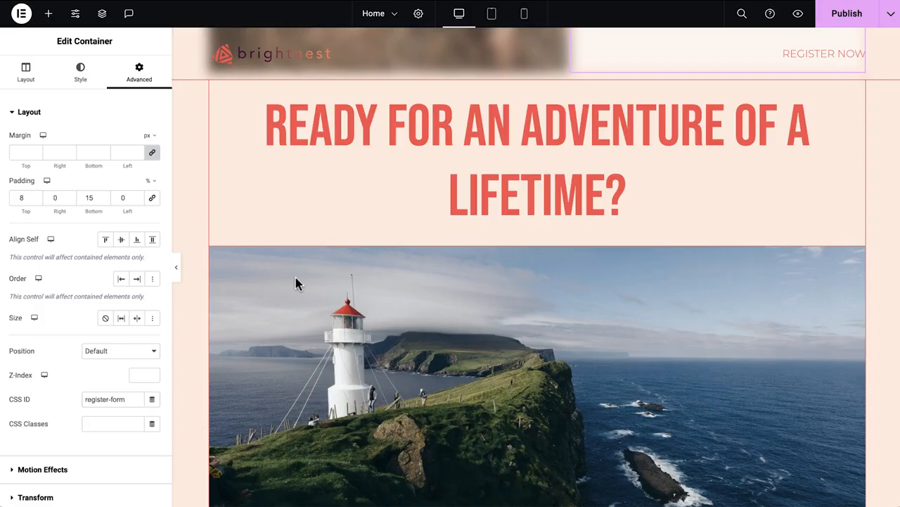
left_click(465, 130)
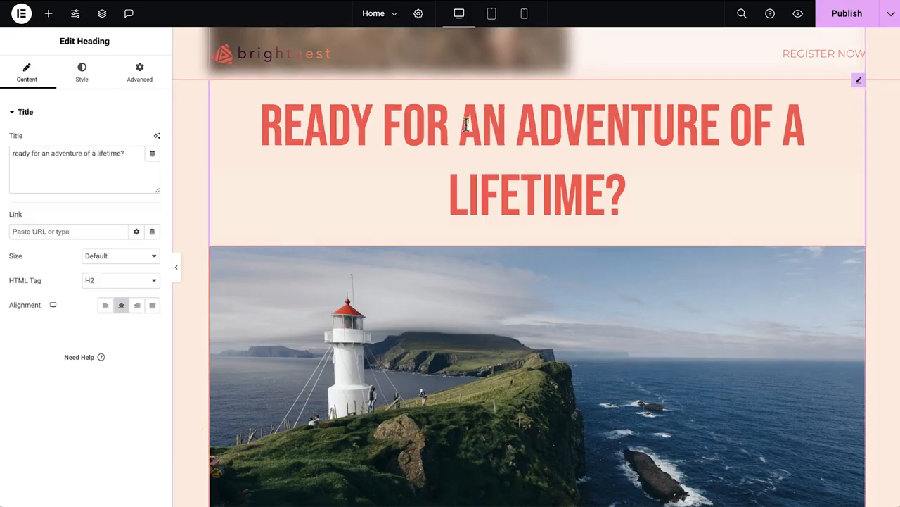
triple_click(137, 157)
type("Unlock the Power of Play and Deepen Your Bond")
Replace the lighthouse image below the heading with the Character Play image from the media library.
left_click(297, 317)
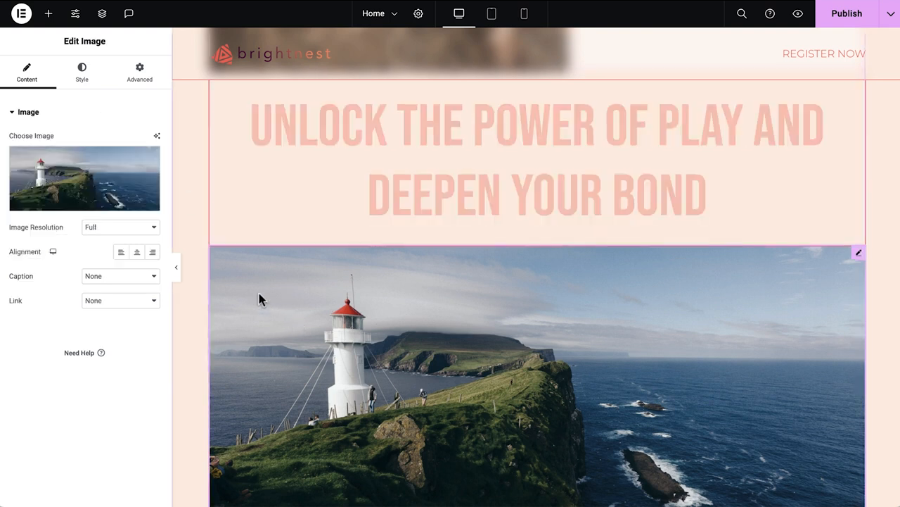
left_click(93, 185)
left_click(426, 152)
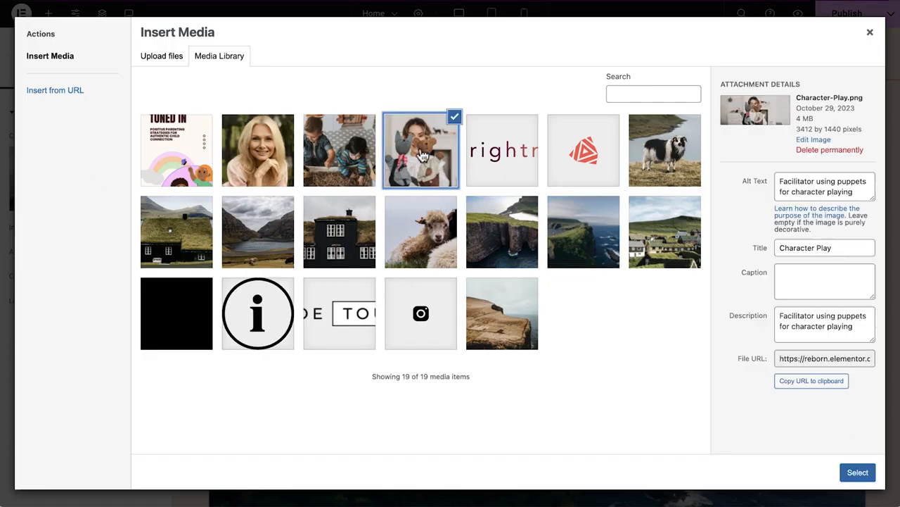
left_click(866, 479)
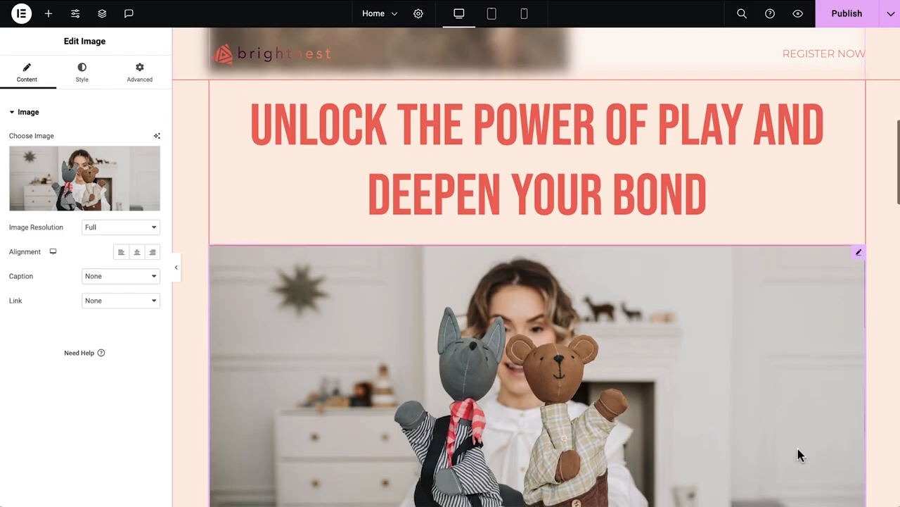
Change the first icon box's title to "Technique Toolbox" and its description to the playtime techniques text.
scroll(797, 448, "down", 2)
scroll(798, 450, "down", 2)
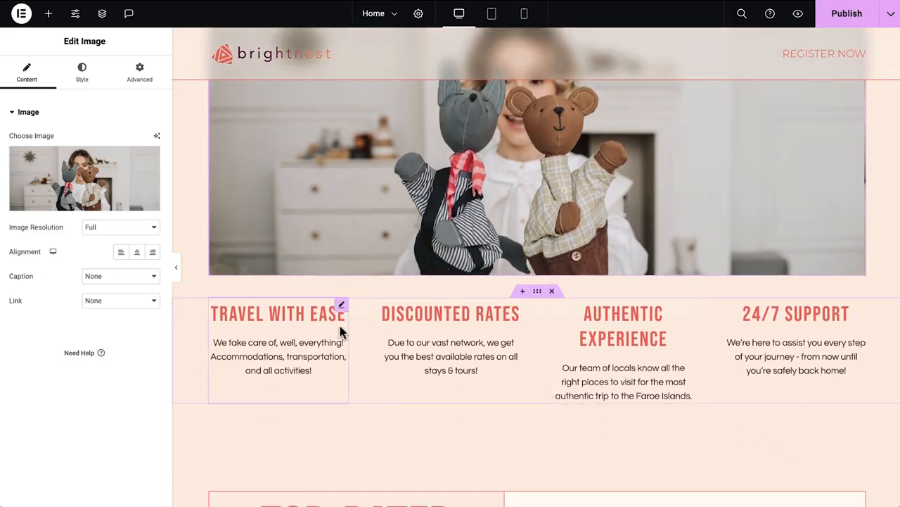
left_click(337, 325)
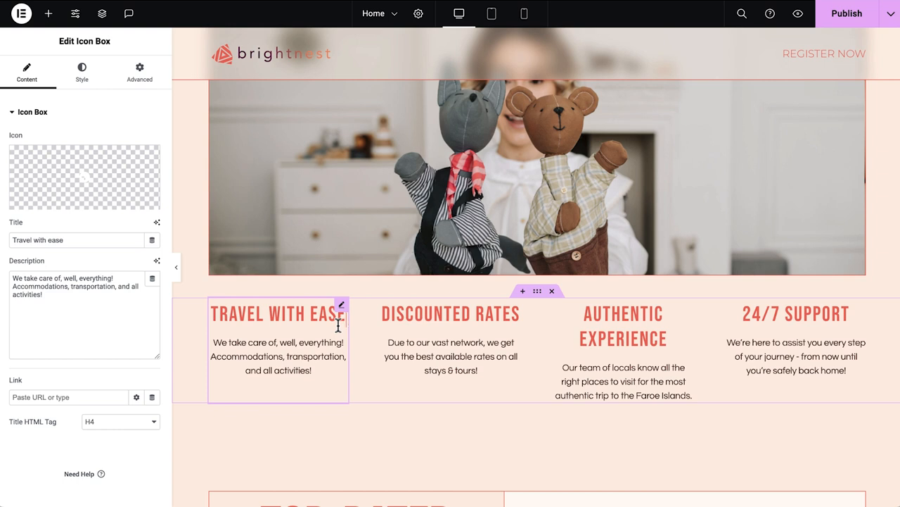
triple_click(102, 236)
type("Technique Toolbox")
triple_click(73, 297)
type("Equip yourself with a range of practical playtime techniques tailored to stimulate communication.")
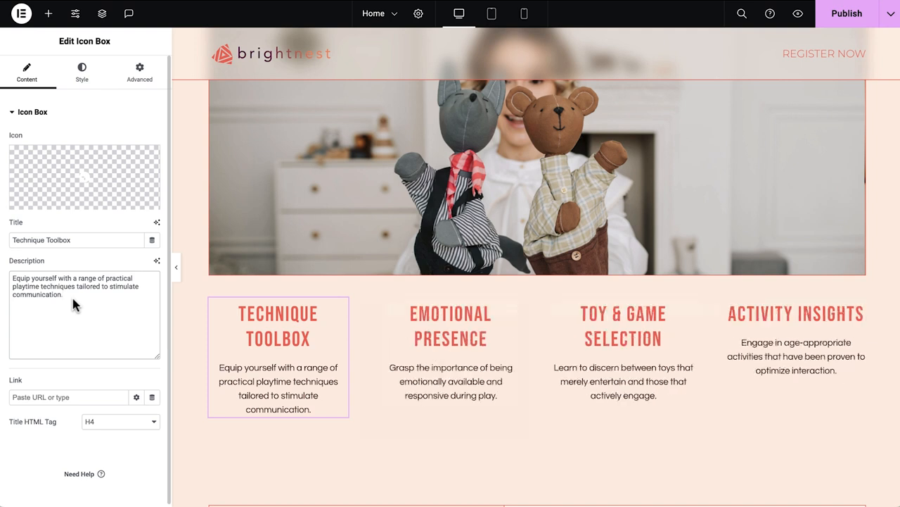
Set the first icon box's title colour to the dark global colour.
left_click(258, 336)
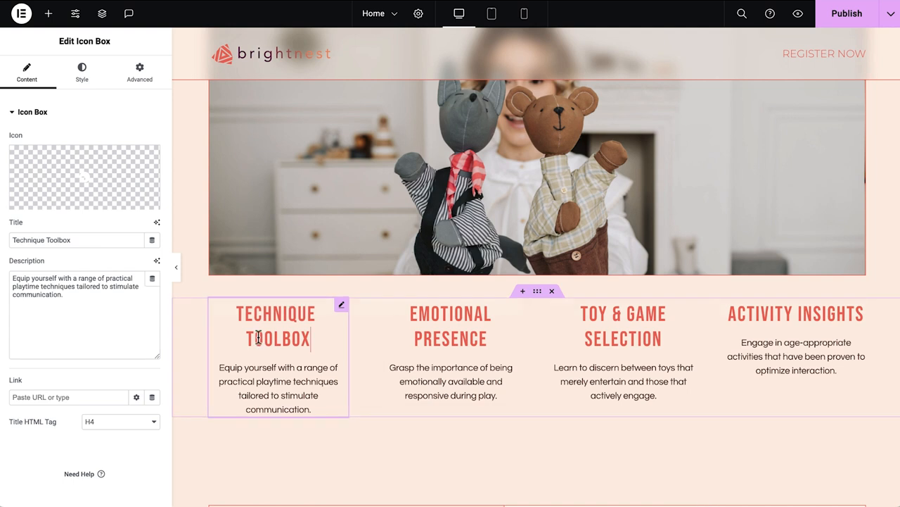
left_click(85, 76)
left_click(69, 173)
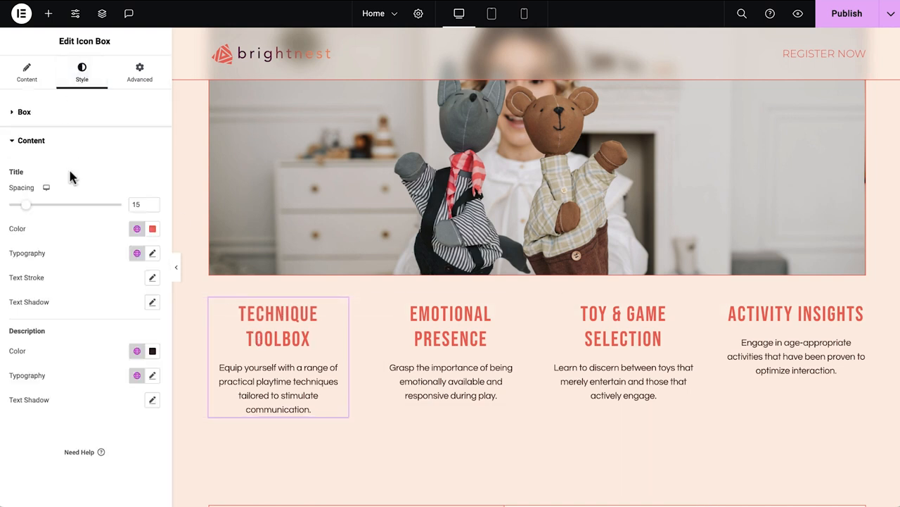
left_click(136, 230)
left_click(87, 328)
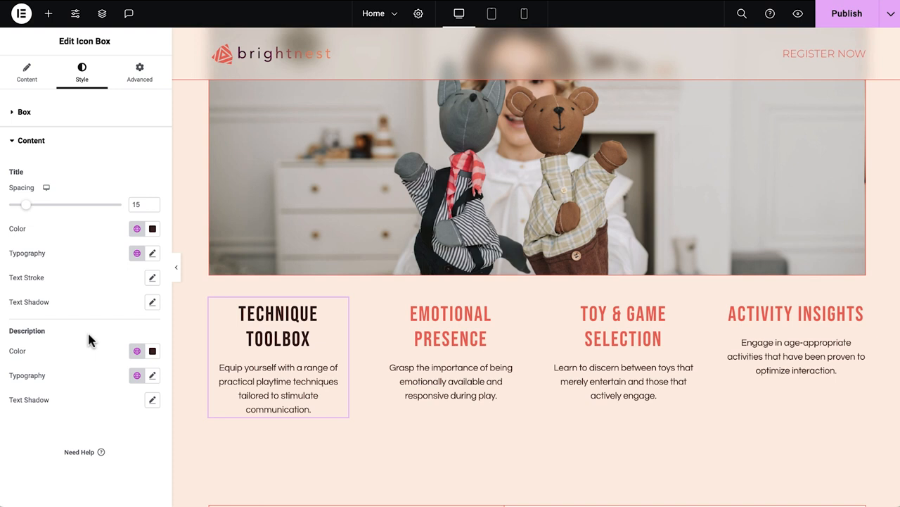
Copy the first icon box's style and paste it onto the other three icon boxes.
right_click(252, 352)
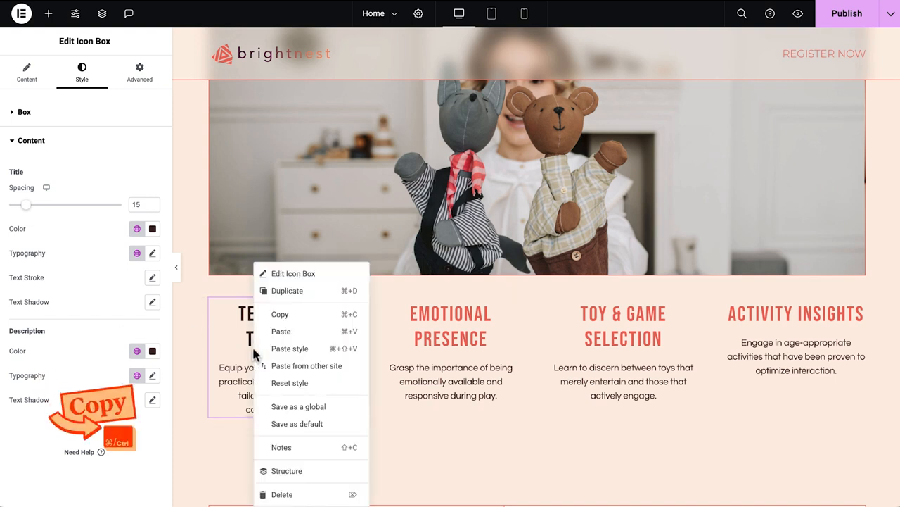
left_click(294, 314)
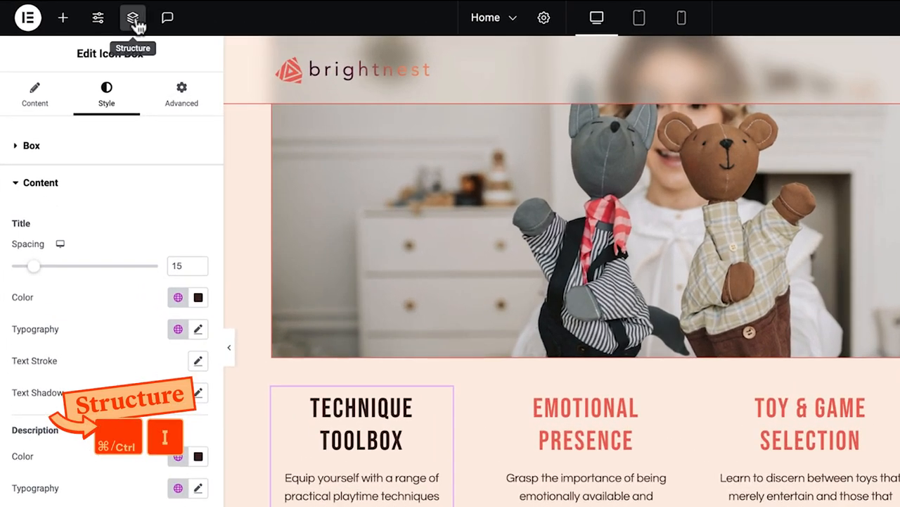
left_click(134, 21)
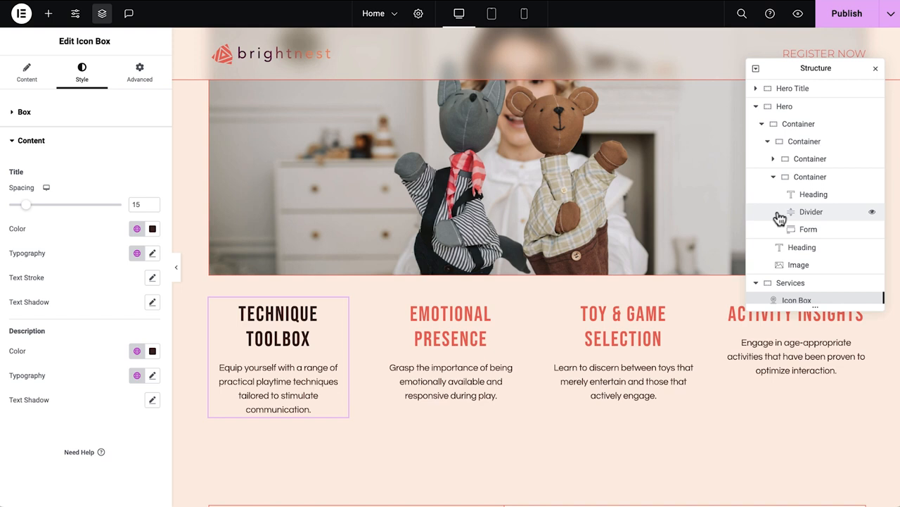
scroll(780, 219, "down", 3)
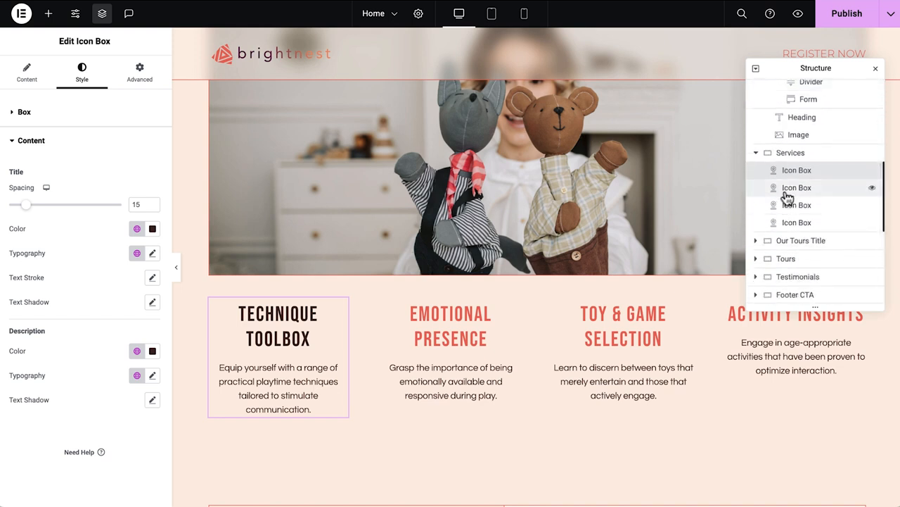
left_click(786, 192)
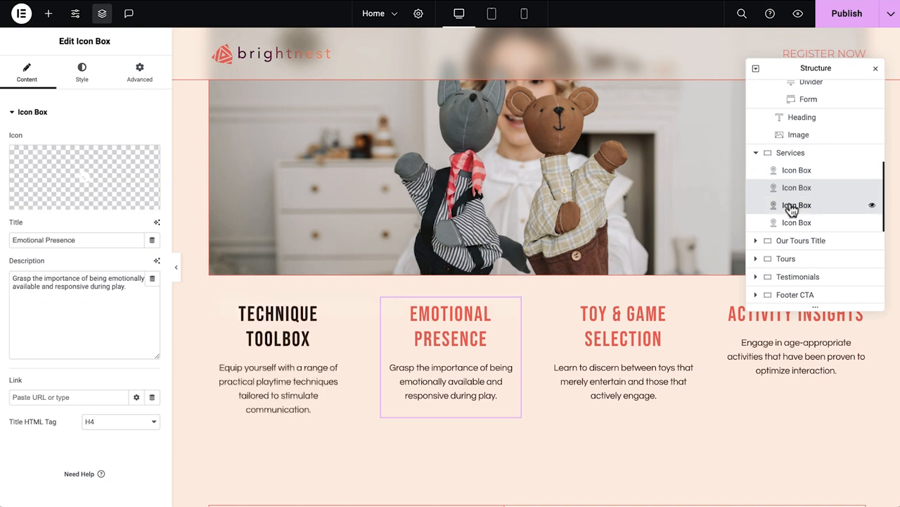
left_click(794, 205, "ctrl")
left_click(804, 223, "ctrl")
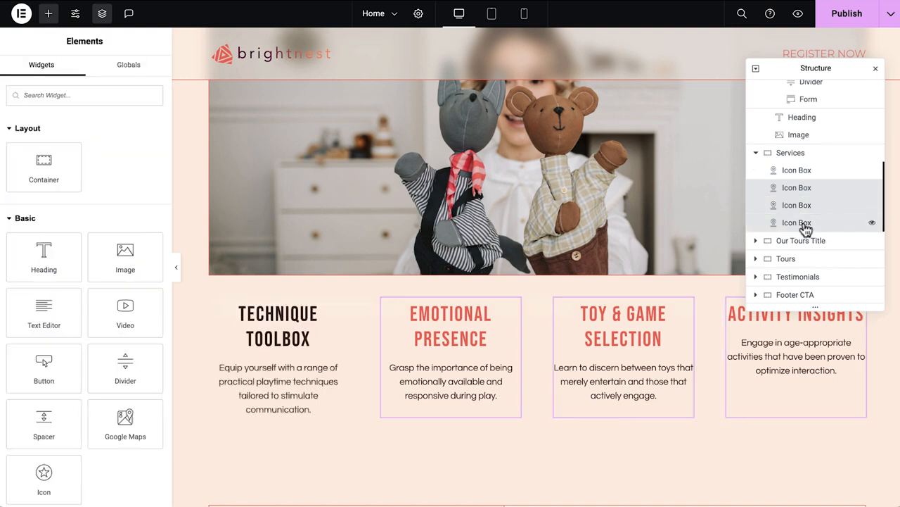
right_click(807, 231)
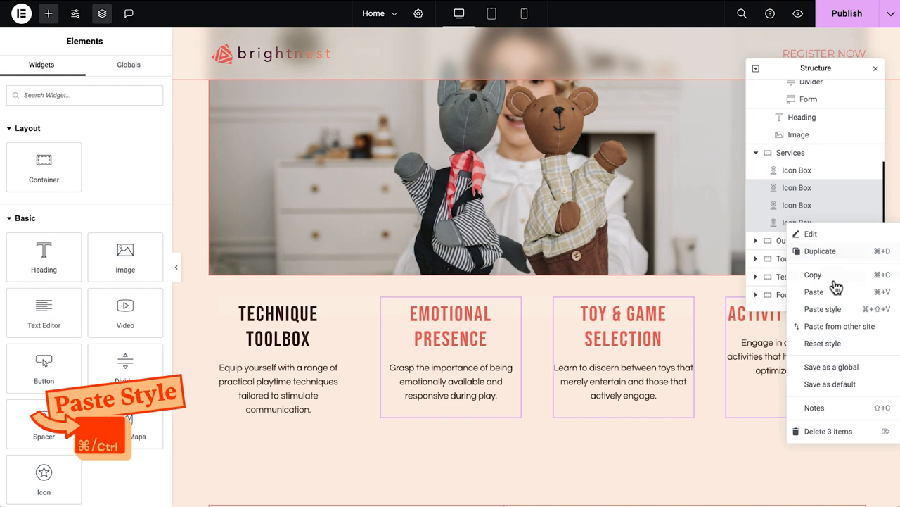
left_click(822, 309)
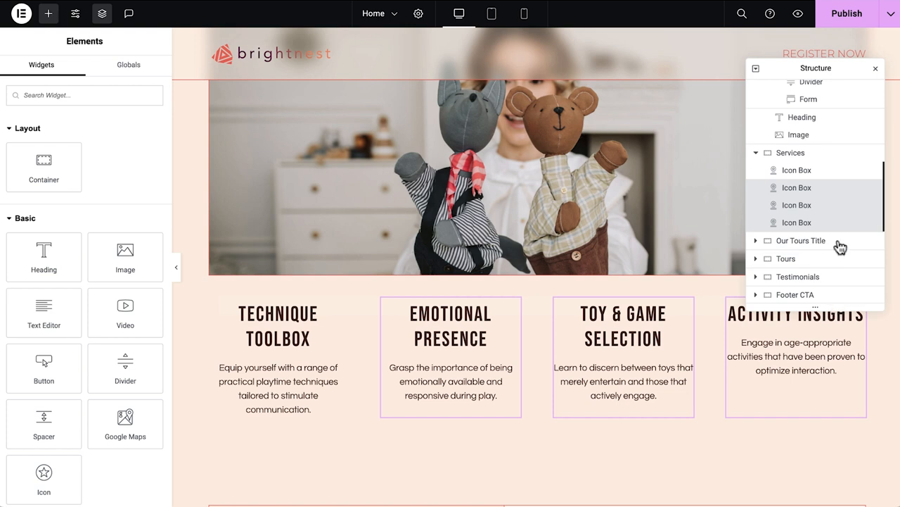
left_click(876, 68)
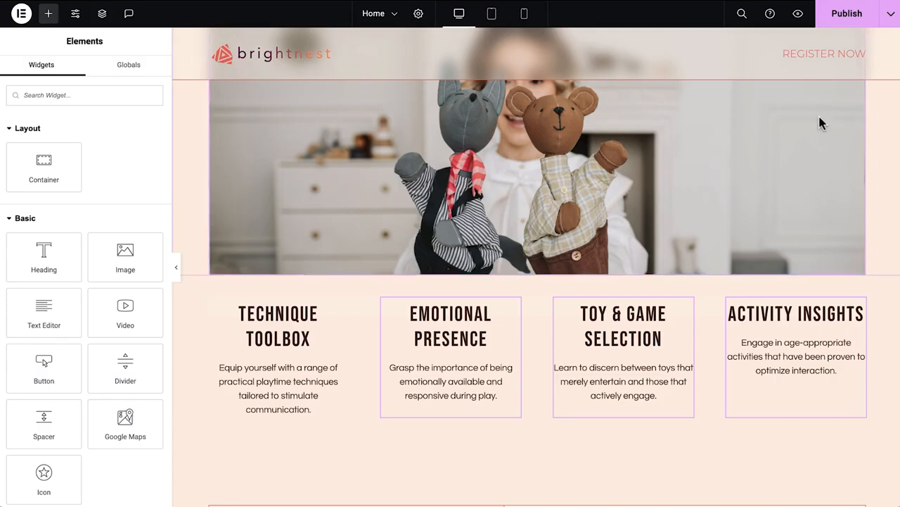
Replace the Top-Rated Tours paragraph with the speaker biography and webinar learning points text.
scroll(820, 122, "down", 5)
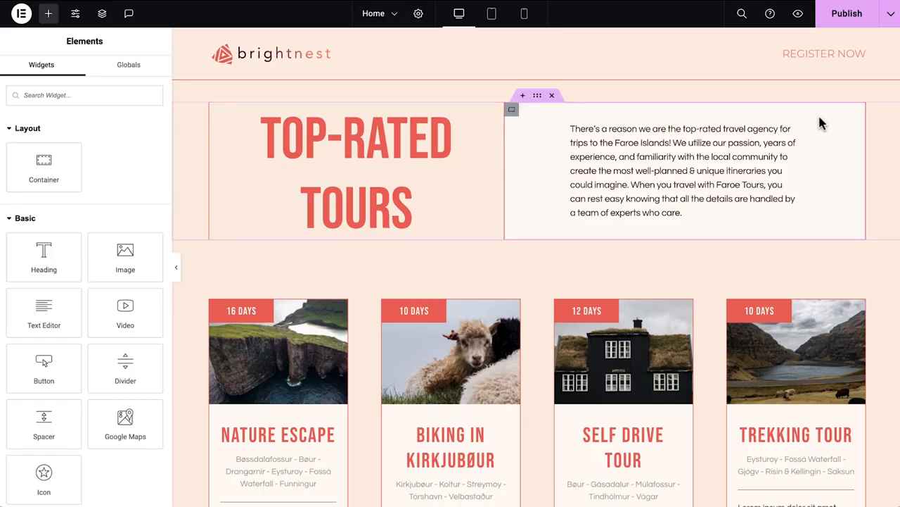
left_click(774, 151)
left_click(128, 316)
key("ctrl+a")
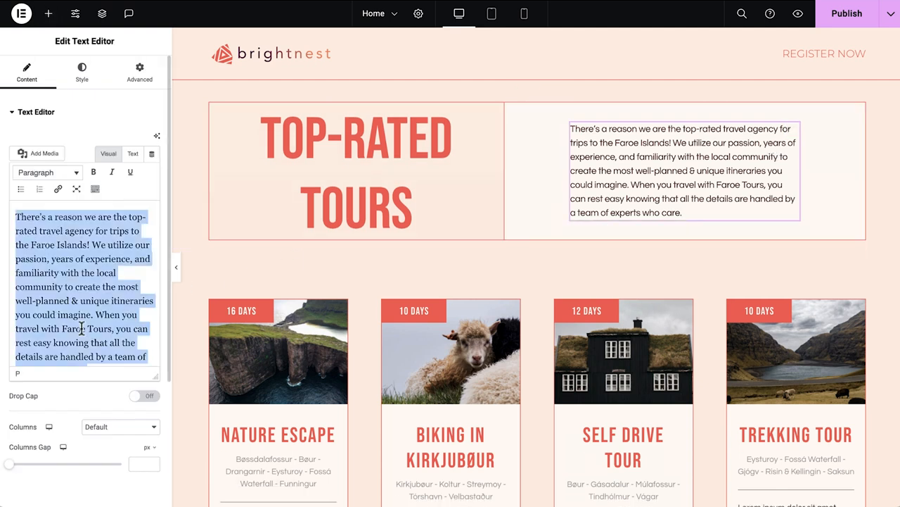
key("ctrl+v")
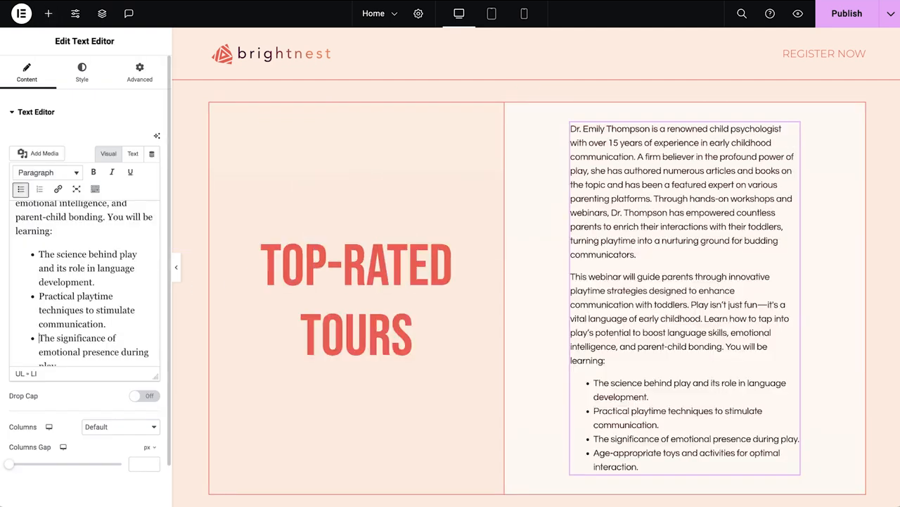
Add a heading reading "About the speaker" above the biography text.
left_click(48, 13)
left_click_drag(21, 270, 681, 164)
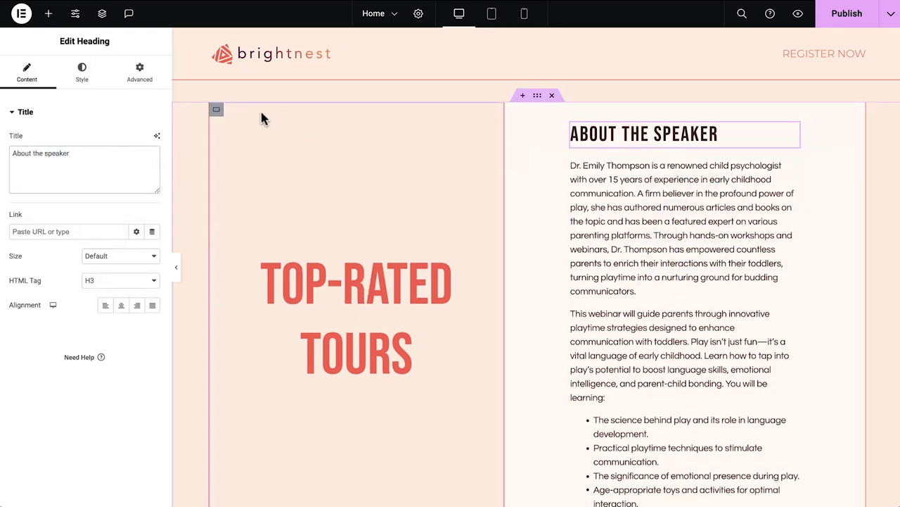
Set the left column container's minimum height to 65 vh and justify its content to the bottom.
left_click(218, 112)
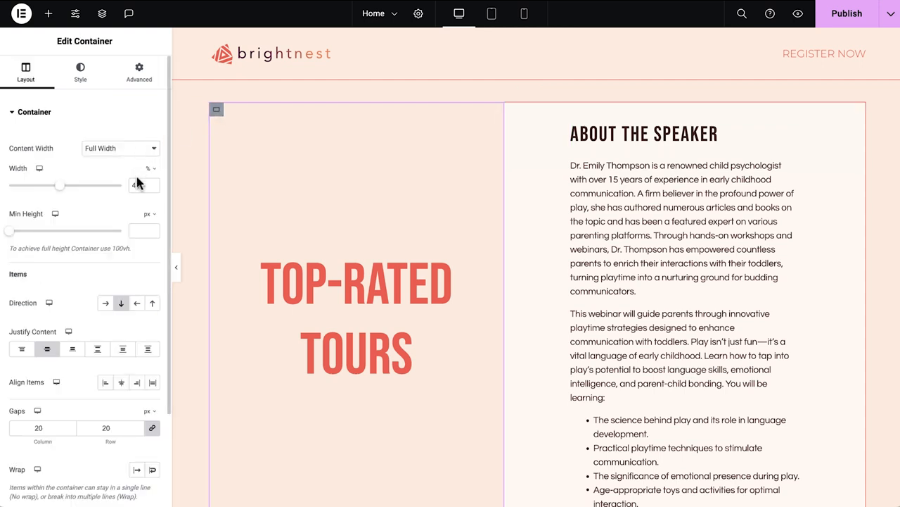
left_click(148, 268)
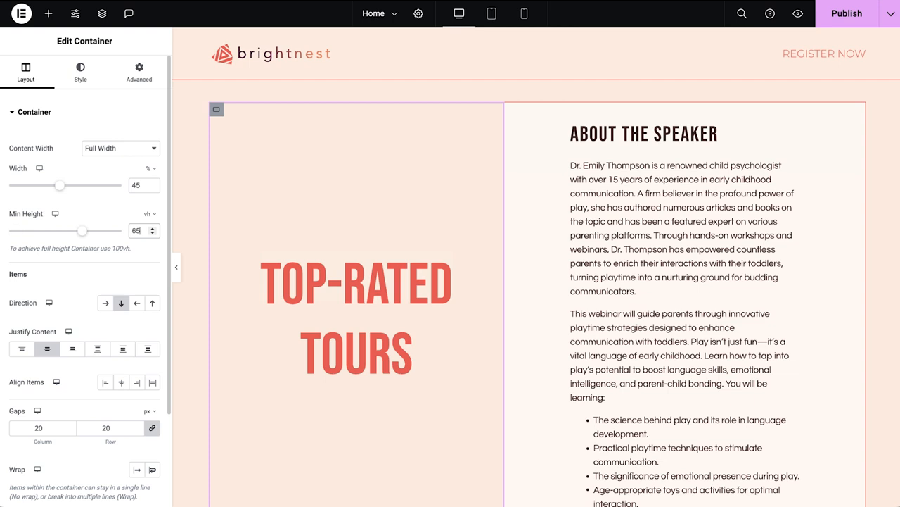
left_click(72, 350)
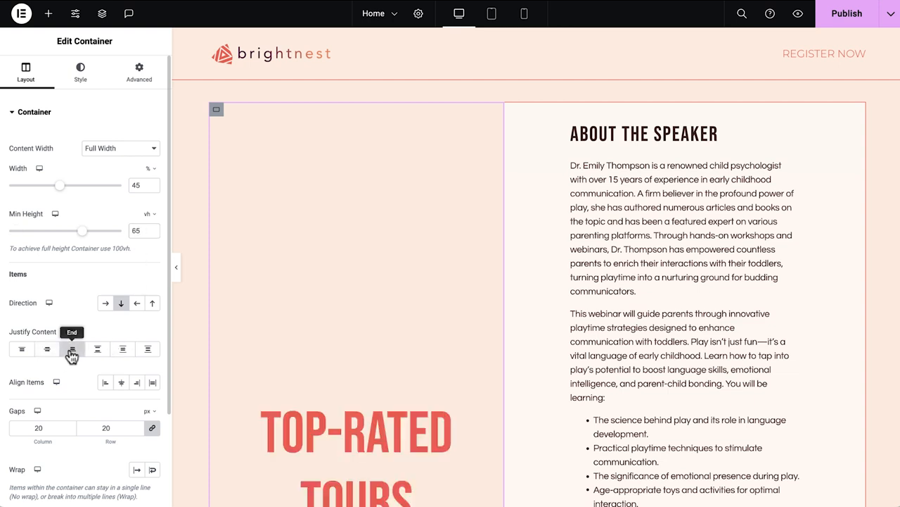
Give the left column a classic background image using the speaker's outdoor photo from the media library.
left_click(79, 71)
left_click(106, 165)
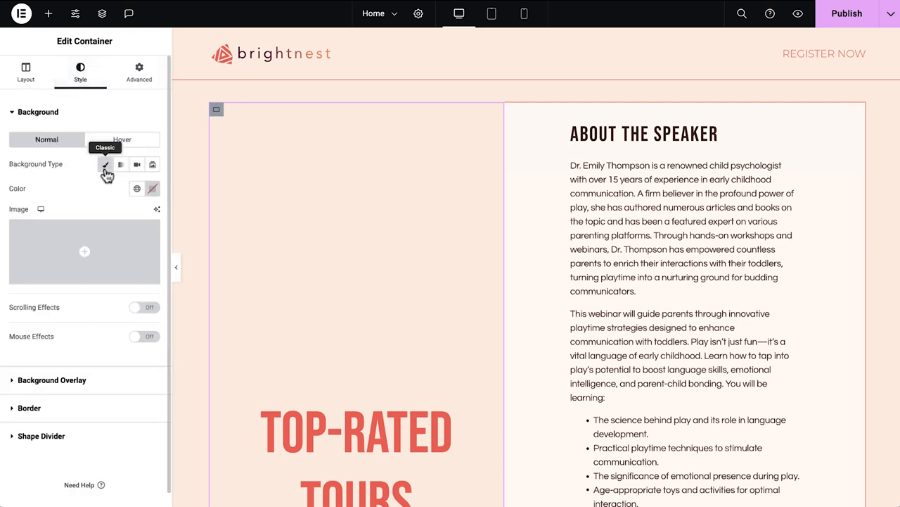
left_click(134, 254)
left_click(258, 156)
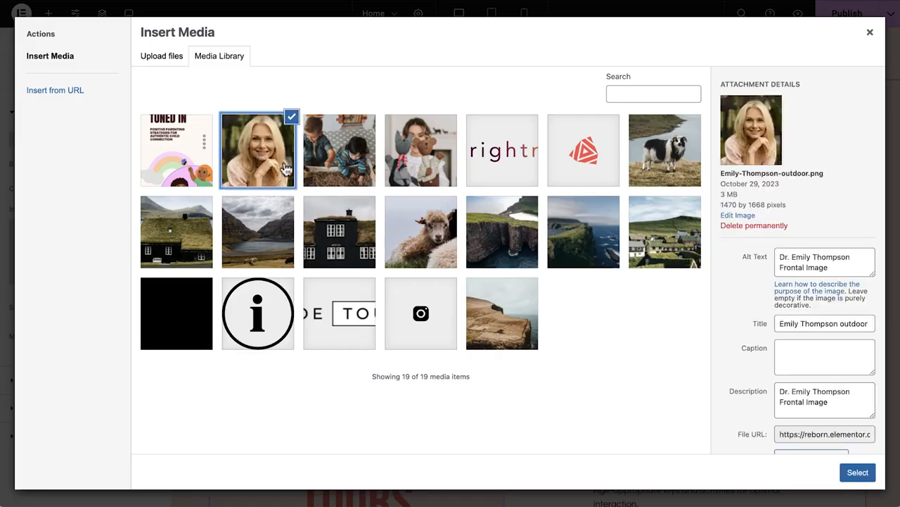
left_click(858, 472)
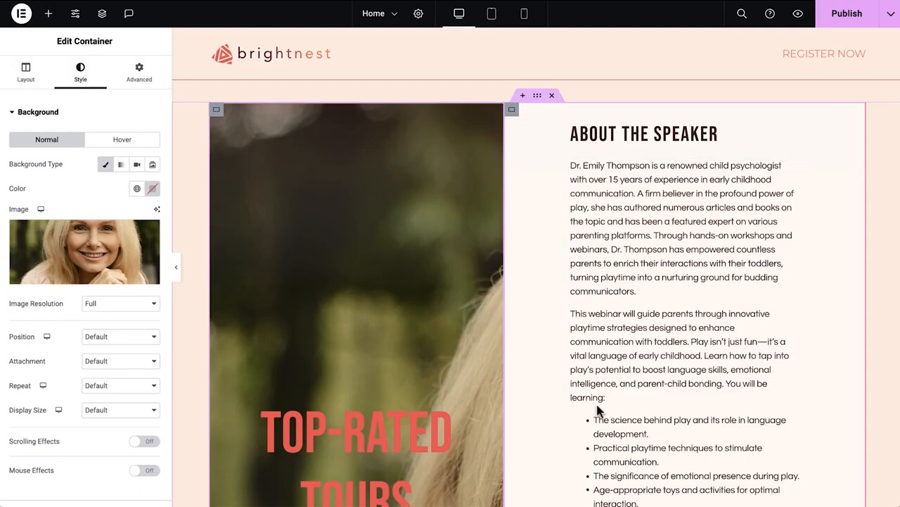
Set the background image position to Center Center, display size to Cover and repeat to No-repeat.
left_click(121, 336)
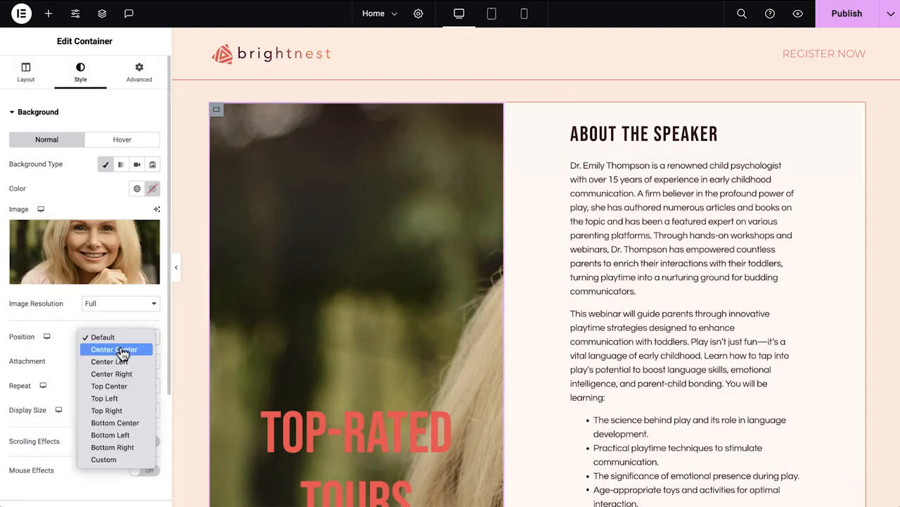
left_click(122, 348)
left_click(134, 418)
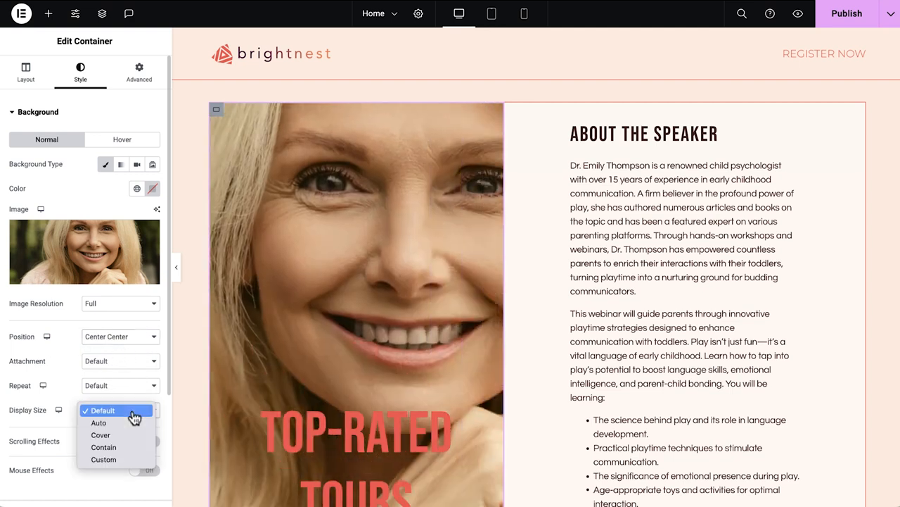
left_click(133, 434)
left_click(136, 386)
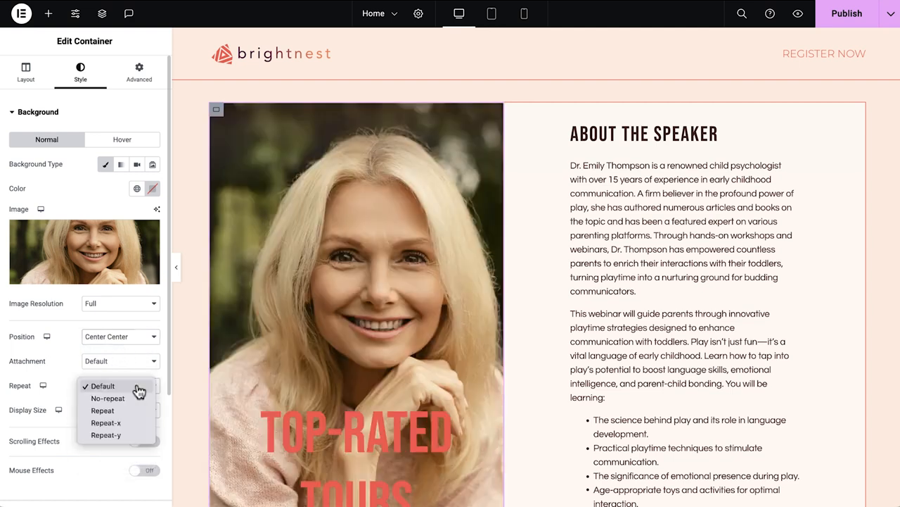
left_click(136, 395)
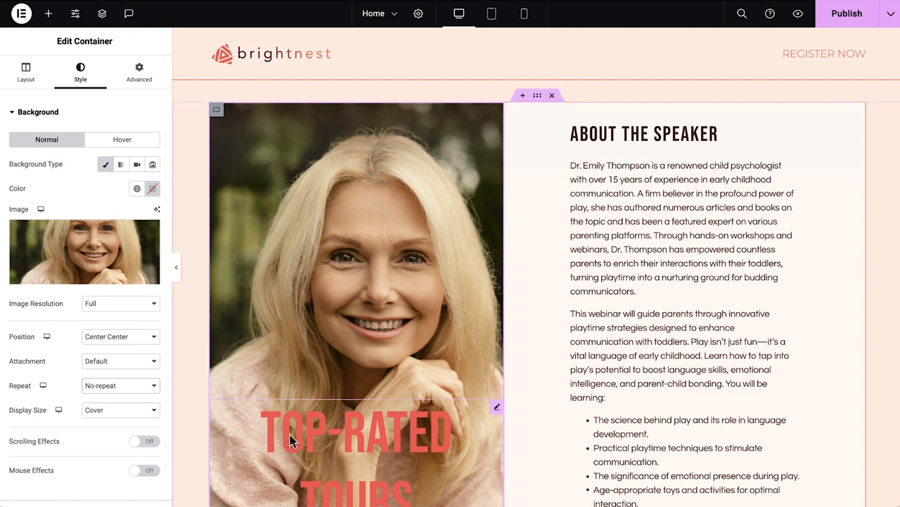
Replace the Top-Rated Tours heading text with the speaker's name.
left_click(352, 431)
triple_click(114, 161)
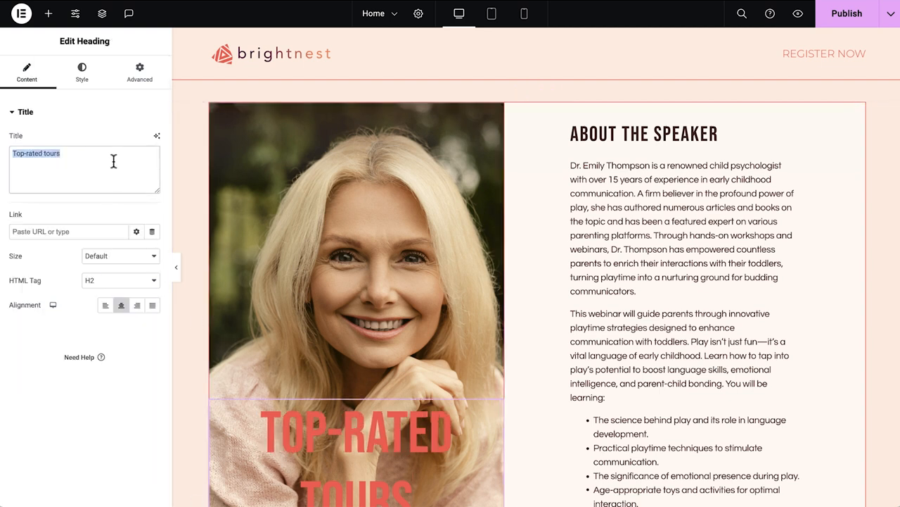
scroll(212, 279, "down", 1)
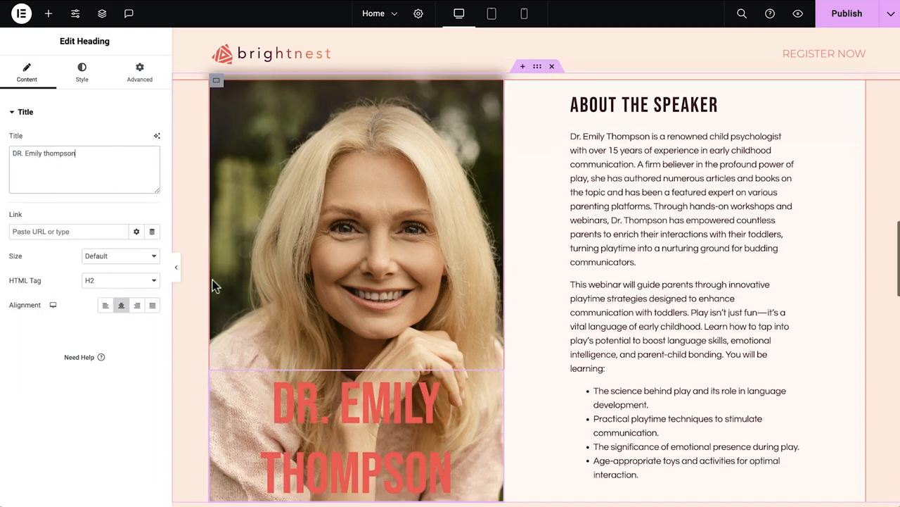
Set the name heading's text colour to the White Element global colour.
left_click(76, 76)
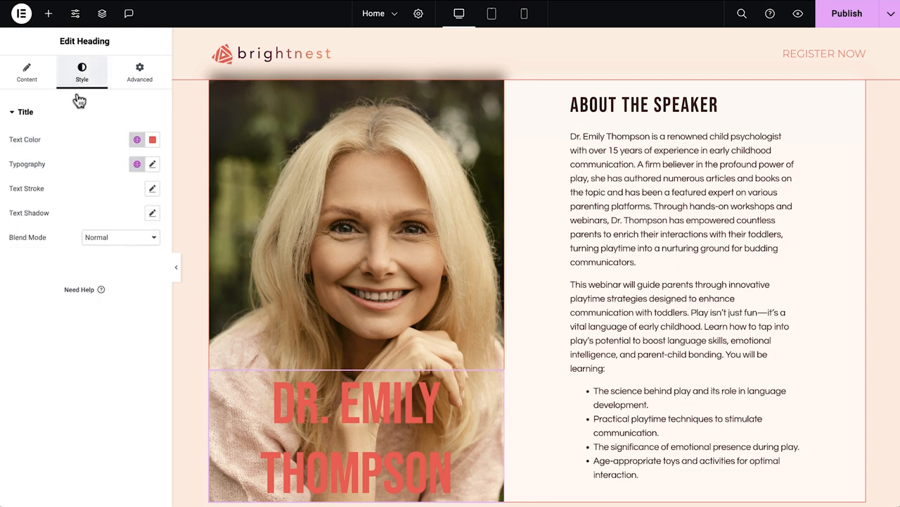
left_click(136, 139)
scroll(106, 309, "down", 2)
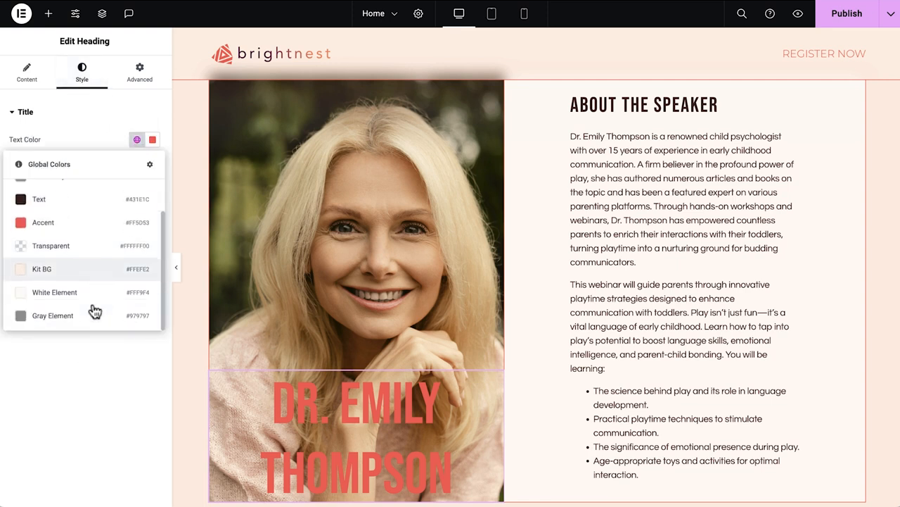
left_click(91, 290)
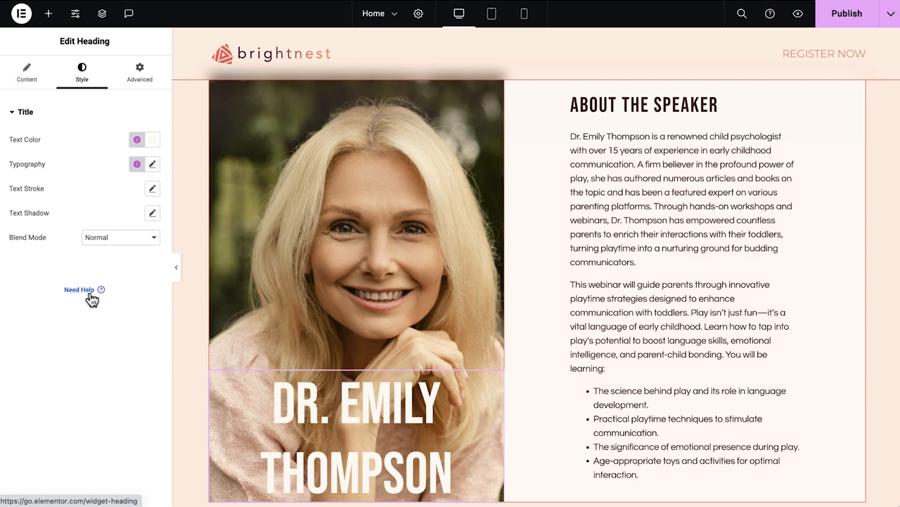
Add a text shadow to the name heading with a semi-transparent black colour of about rgba(0, 0, 0, 0.43).
left_click(153, 213)
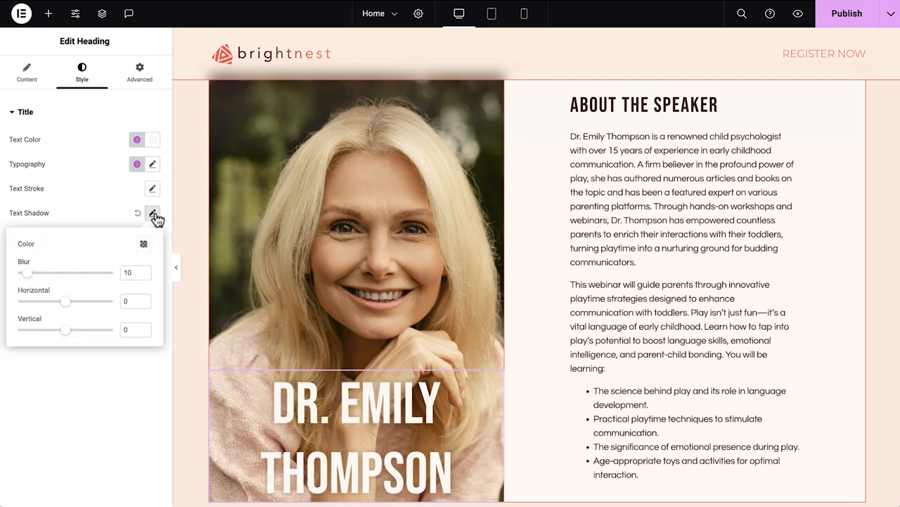
left_click(142, 246)
left_click_drag(116, 396, 132, 399)
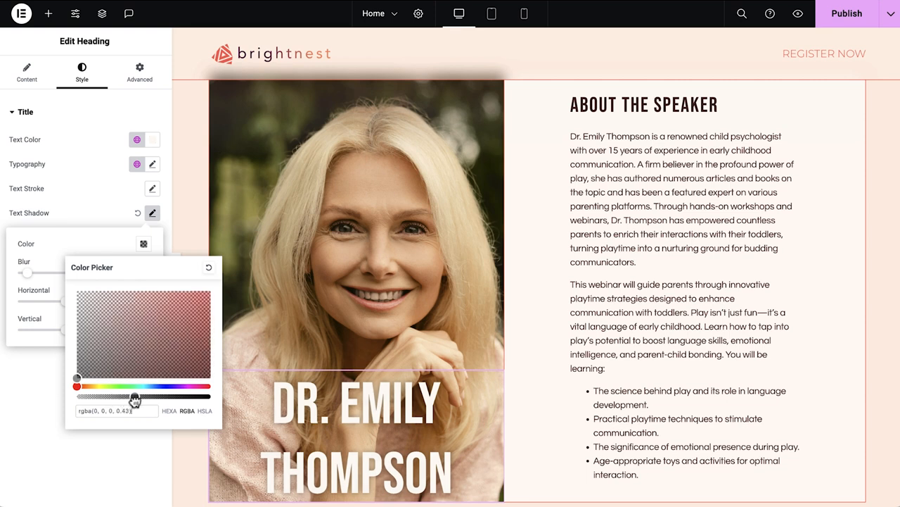
left_click(113, 187)
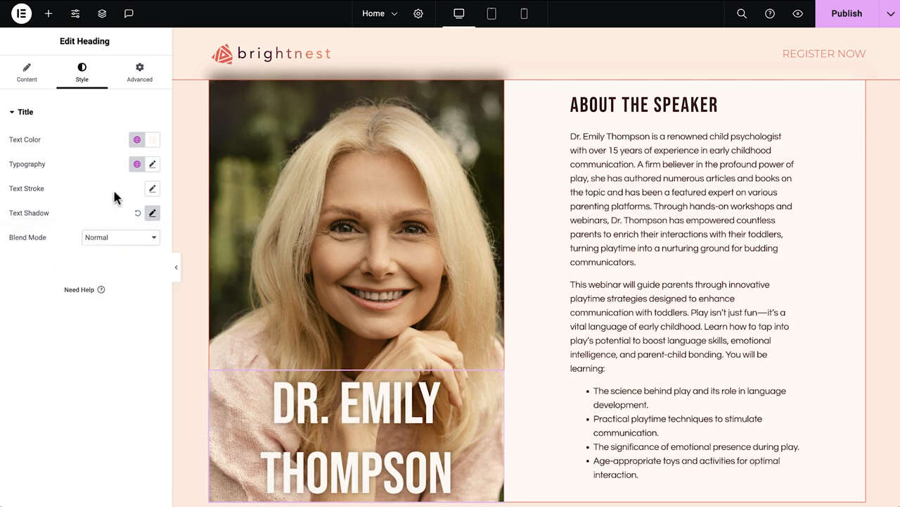
Preview the speaker section with the editor panel hidden.
left_click(172, 268)
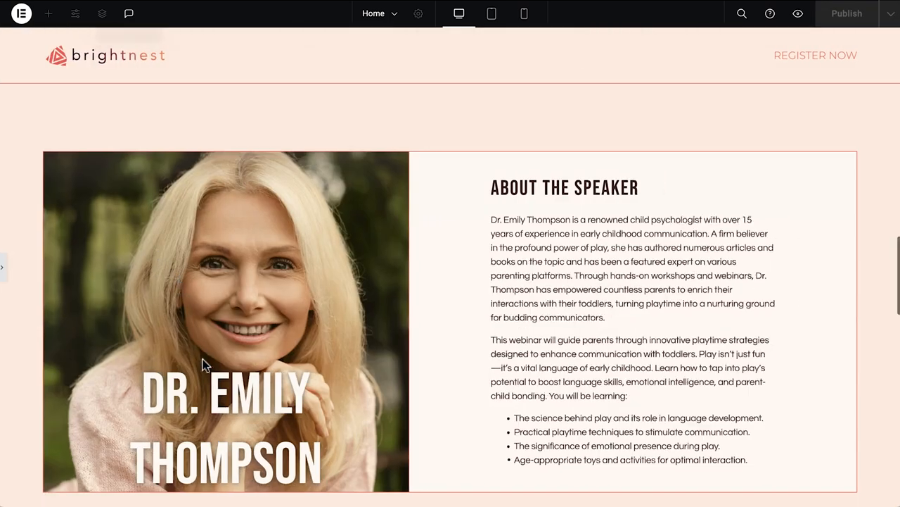
left_click(3, 268)
Change the testimonials heading to "what our participants say".
scroll(345, 358, "down", 10)
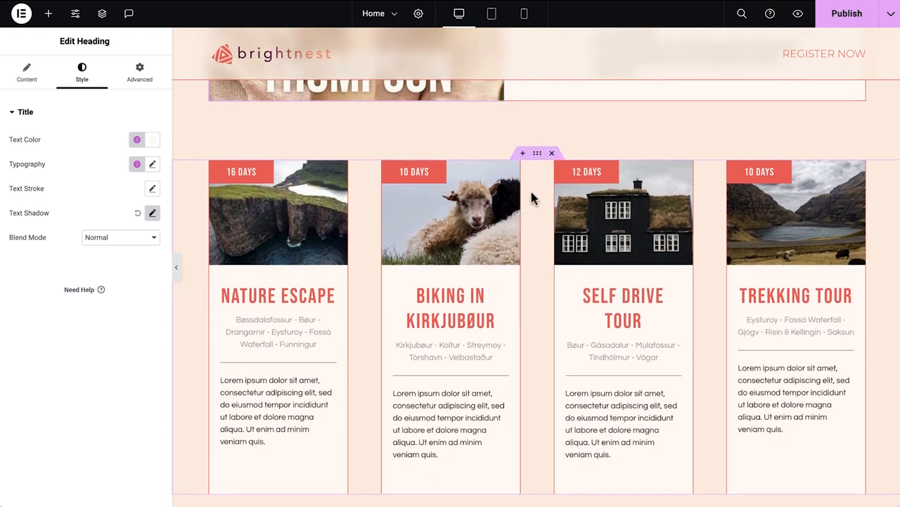
left_click(553, 154)
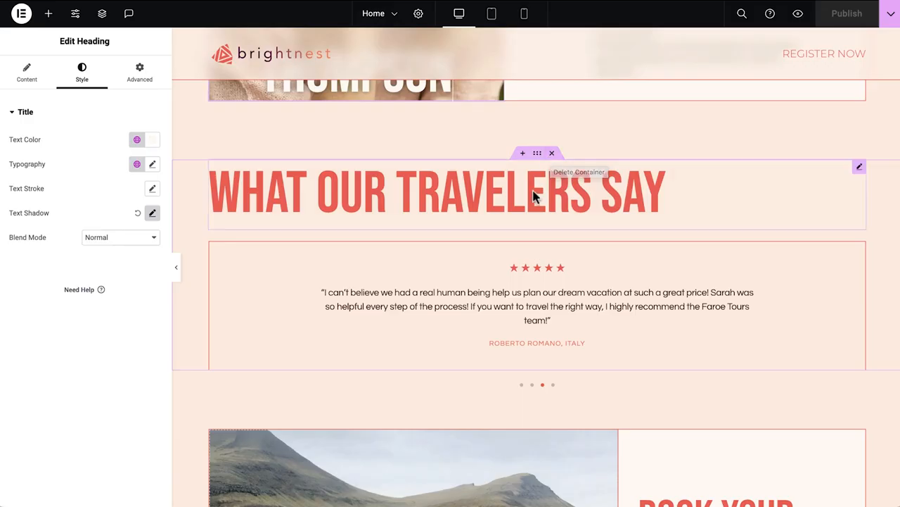
left_click(532, 198)
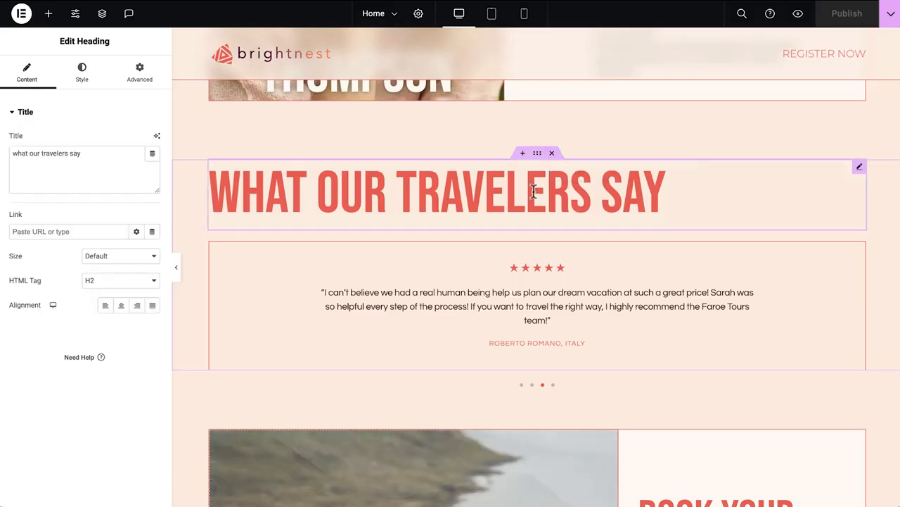
double_click(53, 154)
type("participants")
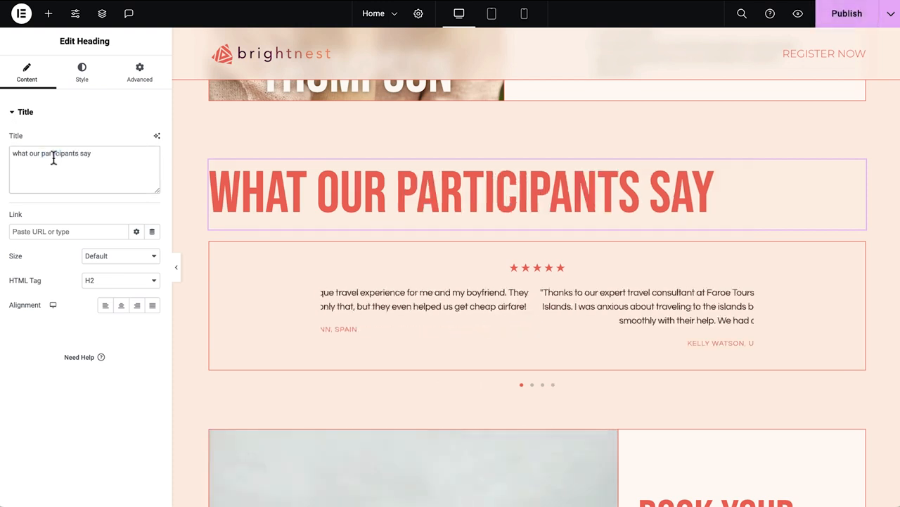
Paste new testimonial text and the reviewer's name into the first slide of the testimonial carousel.
left_click(361, 306)
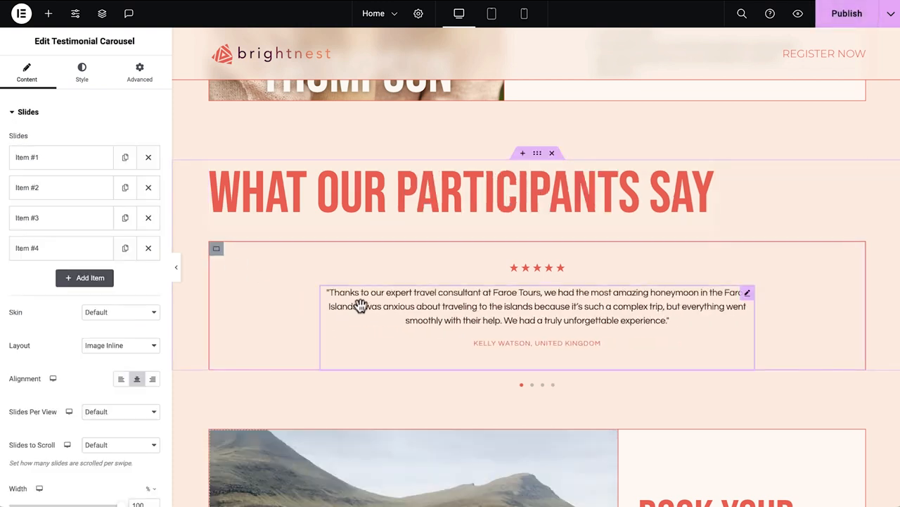
left_click(90, 166)
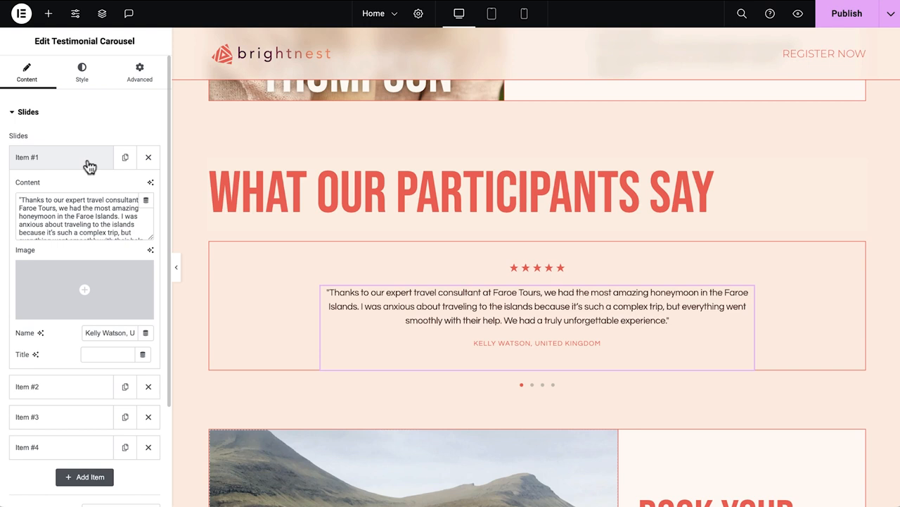
triple_click(134, 232)
type("\"Brightnest's webinars have been a game-changer for me. As a first-time mom, I was overwhelmed with the dos and don'ts of parenting. The session on positive parenting equipped me with practical strategies and a newfound confidence. Now, I approach challenges with my son from a place of understanding and empathy. Highly recommended!\"")
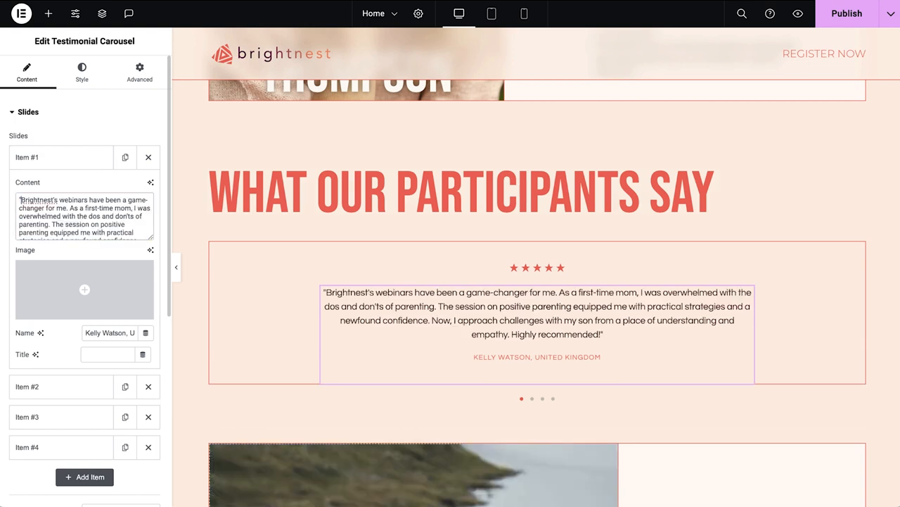
triple_click(97, 333)
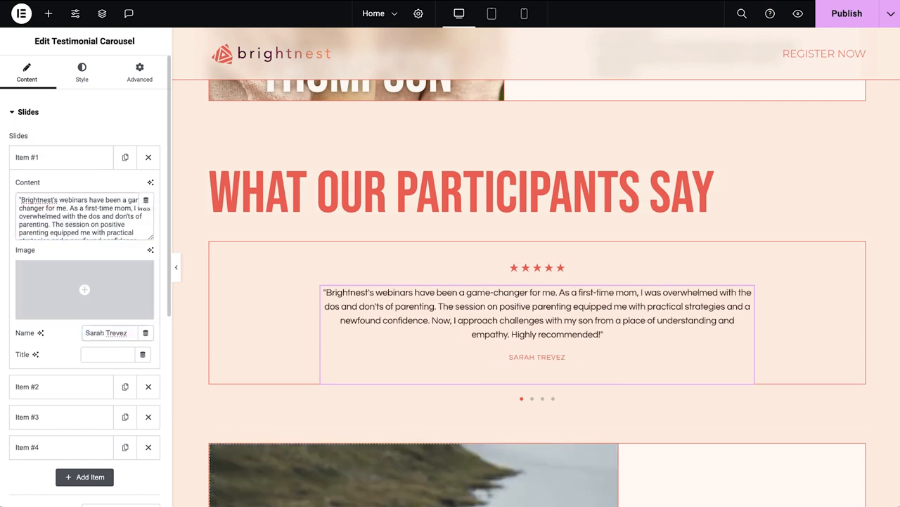
Paste new testimonial text and the reviewer's name into the second carousel slide.
left_click(72, 388)
triple_click(87, 238)
type("\"I've attended several parenting webinars, but the ones at Brightnest stand out. Their approach to positive parenting isn't just theoretical—it's actionable. After their session, I felt armed with tools to not just react to my daughter's behaviors but to understand them. It's made a world of difference in our home.\"")
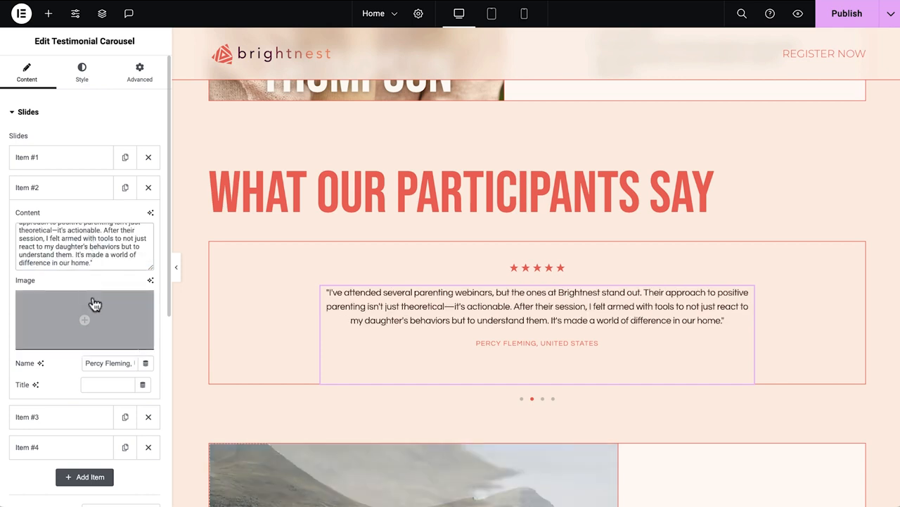
triple_click(105, 363)
Replace the third and fourth carousel slides' testimonial text and reviewer names.
left_click(80, 416)
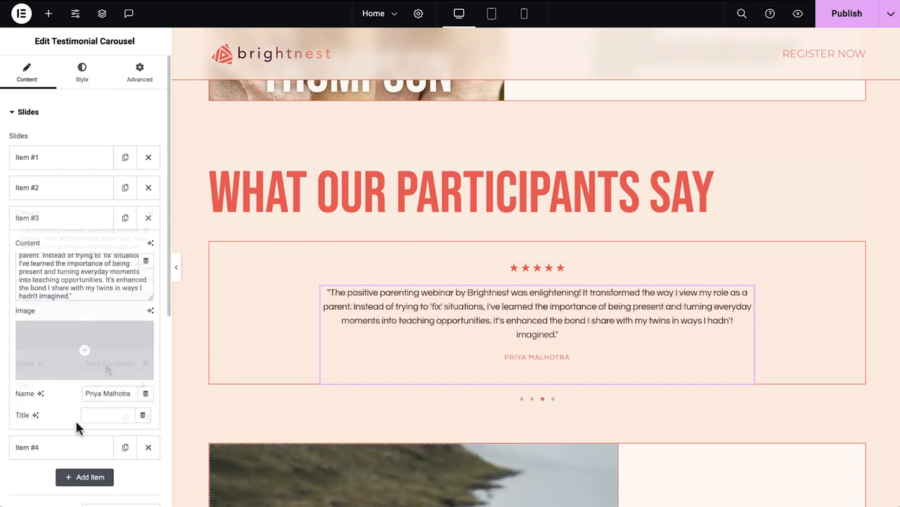
left_click(80, 446)
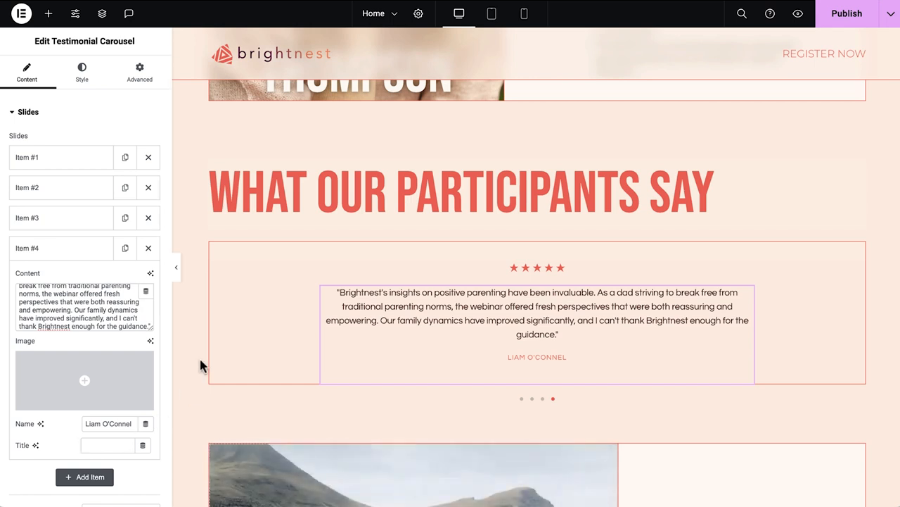
left_click(216, 252)
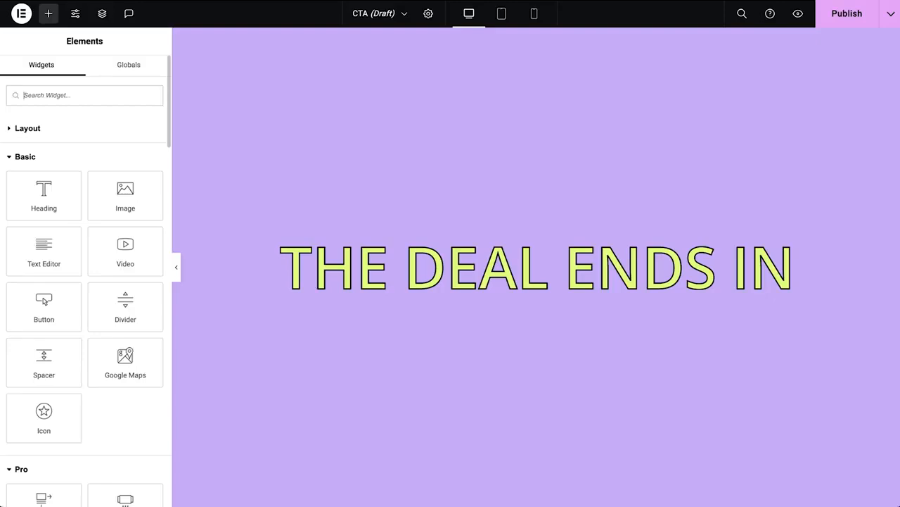
Add a Countdown widget below the heading on the CTA page.
scroll(84, 296, "down", 15)
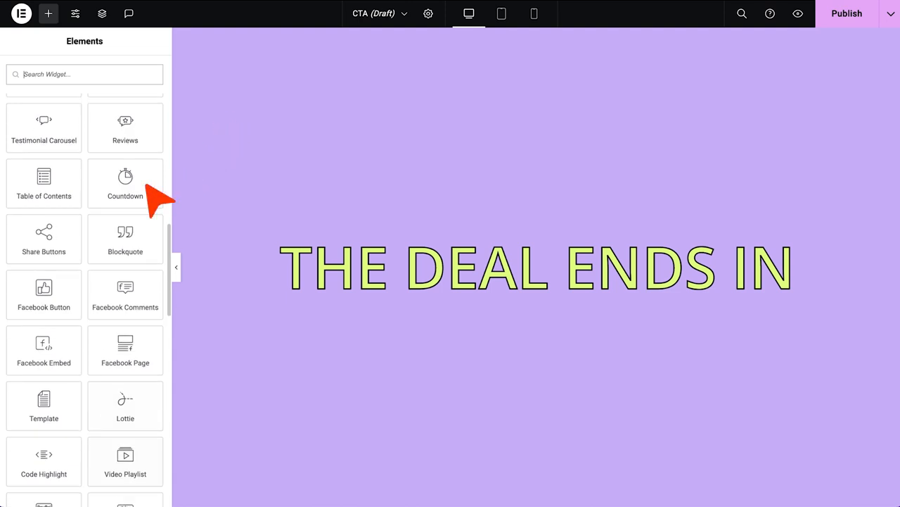
left_click_drag(148, 195, 430, 306)
left_click(176, 268)
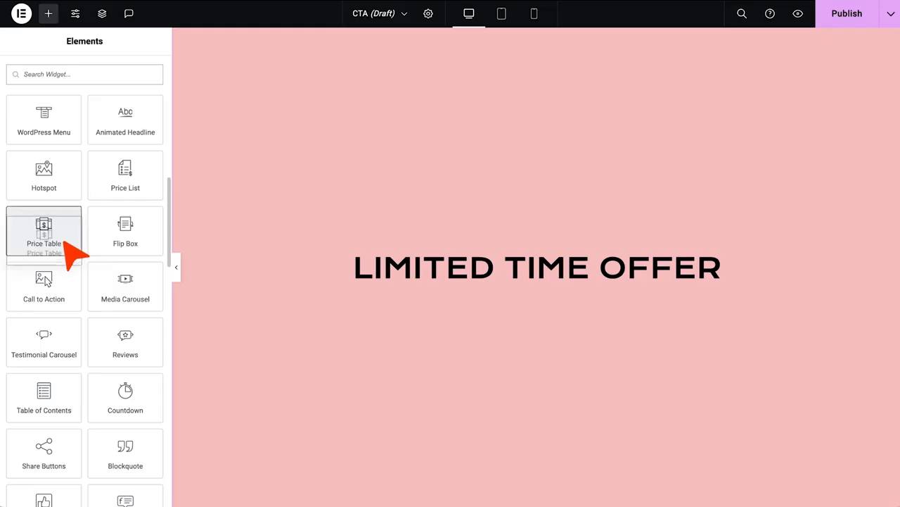
left_click_drag(61, 235, 483, 284)
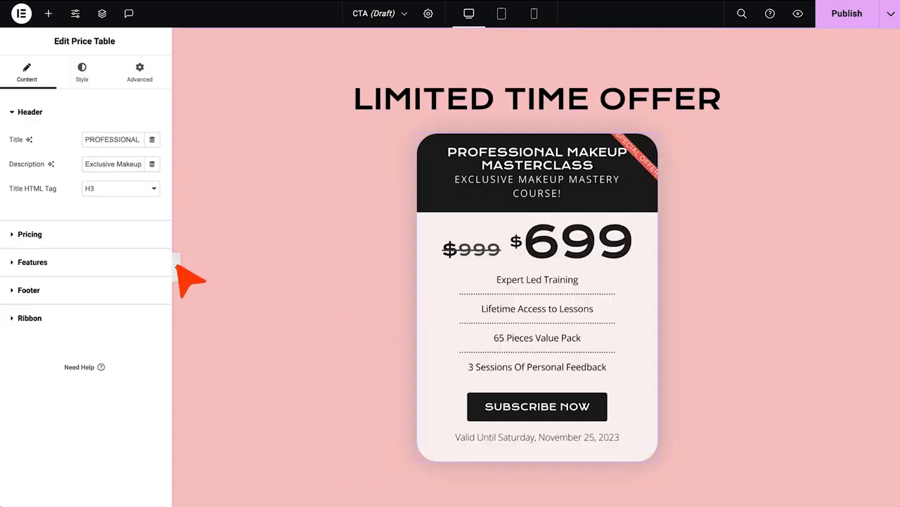
left_click(177, 266)
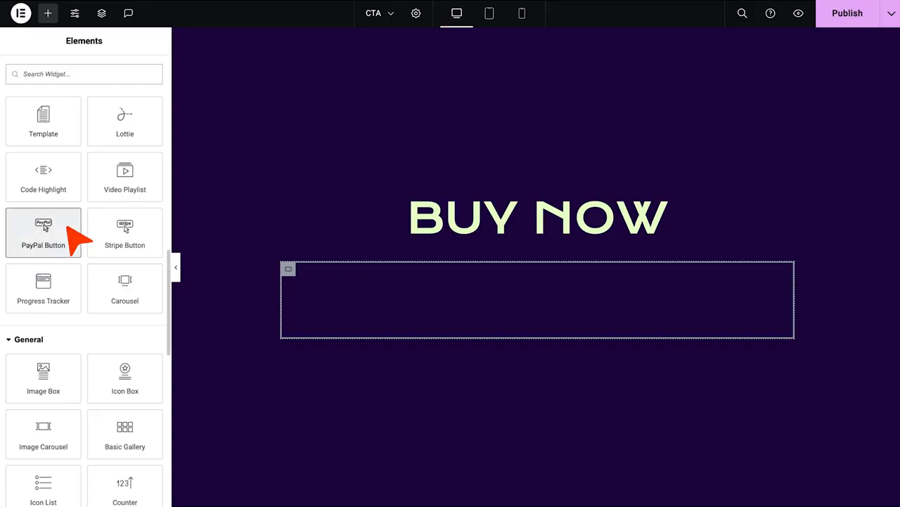
left_click_drag(77, 237, 483, 312)
left_click_drag(151, 241, 725, 296)
left_click(176, 266)
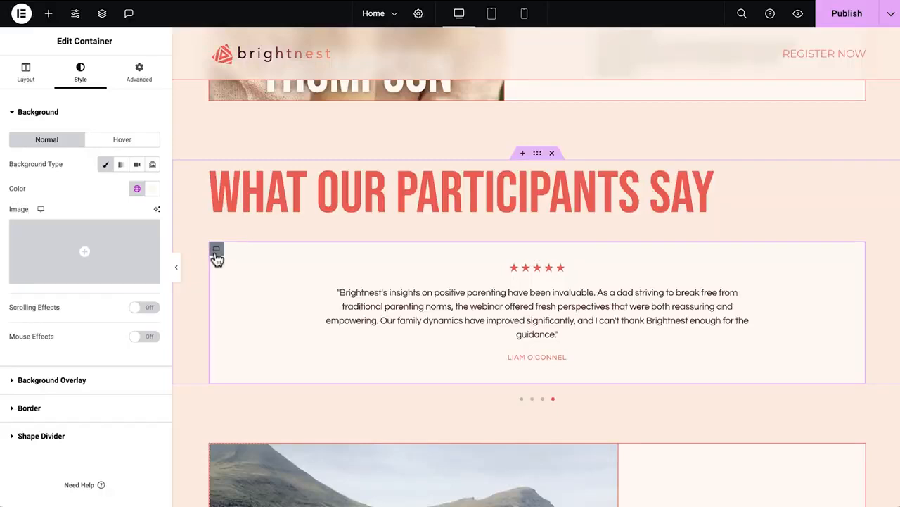
scroll(215, 258, "down", 5)
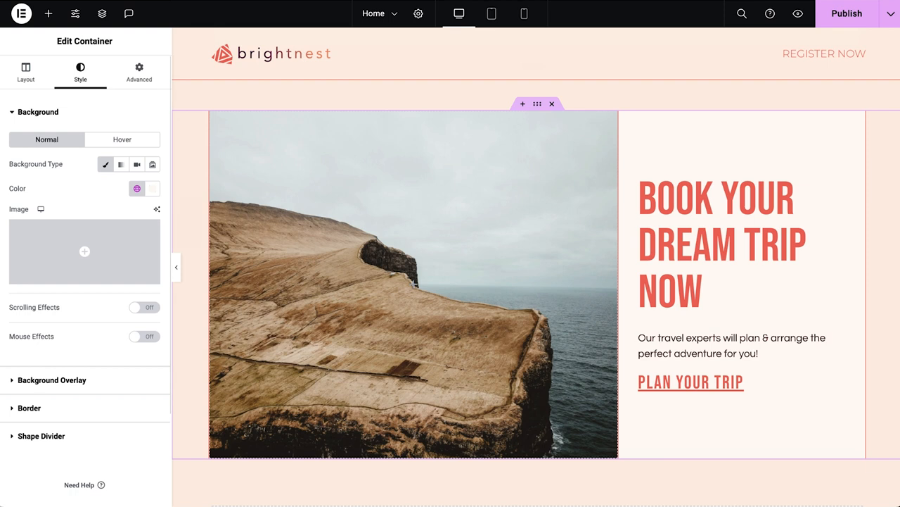
Set the left image container's width to 40% and switch its minimum height unit to vh, adjusting it with the slider.
left_click(217, 126)
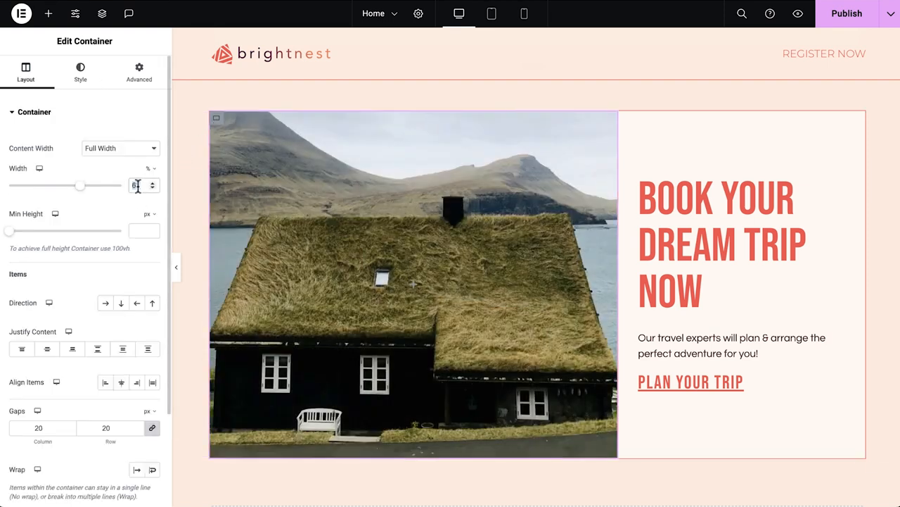
type("40")
left_click(148, 217)
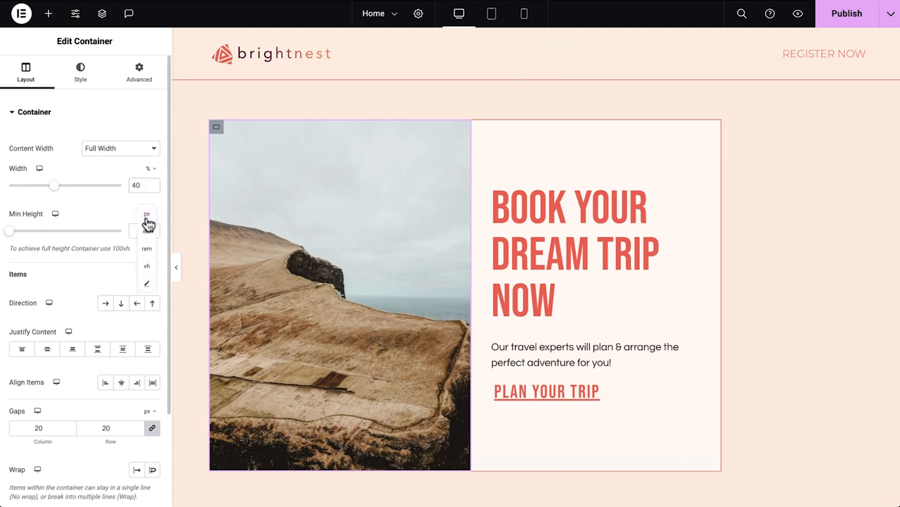
left_click(146, 265)
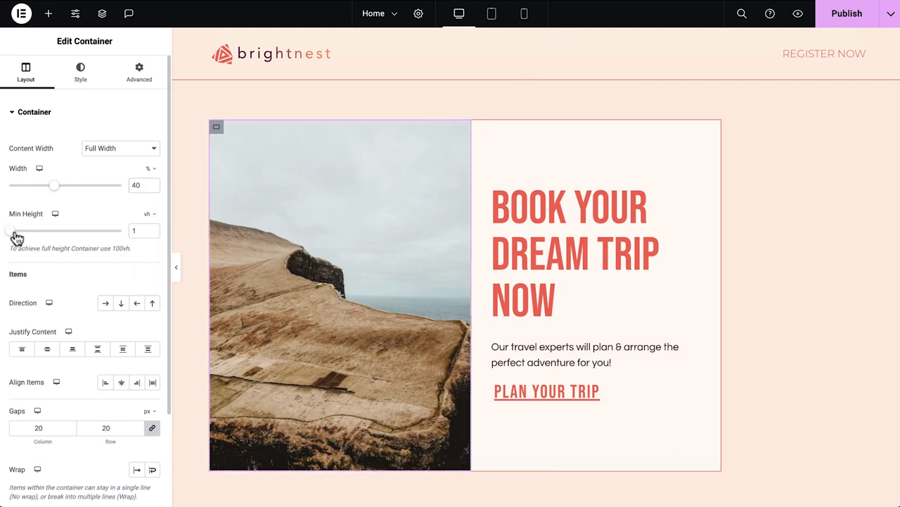
left_click_drag(17, 237, 104, 241)
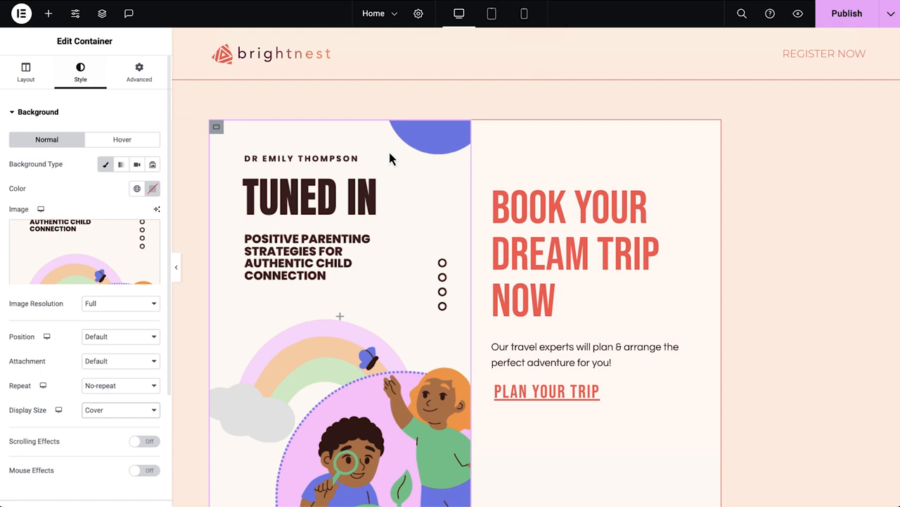
Set the right text container's width to 60% and open its style settings.
left_click(480, 130)
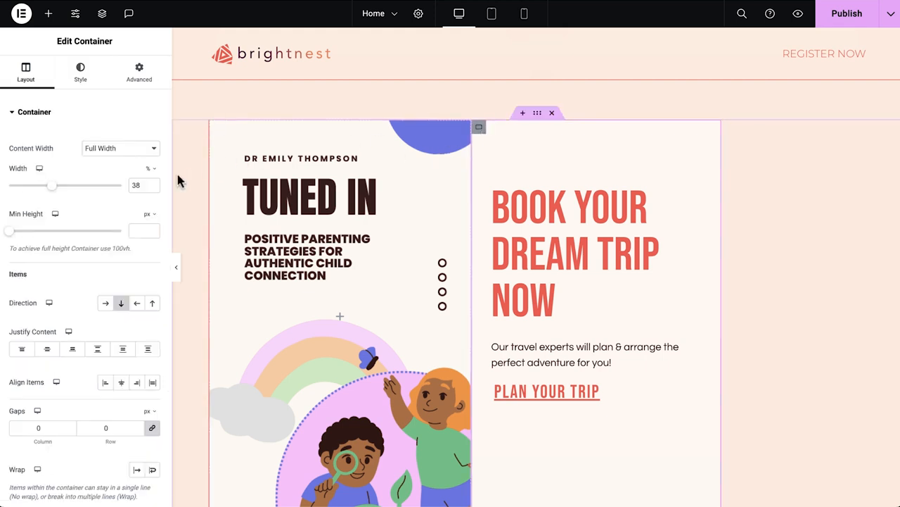
double_click(140, 184)
type("60")
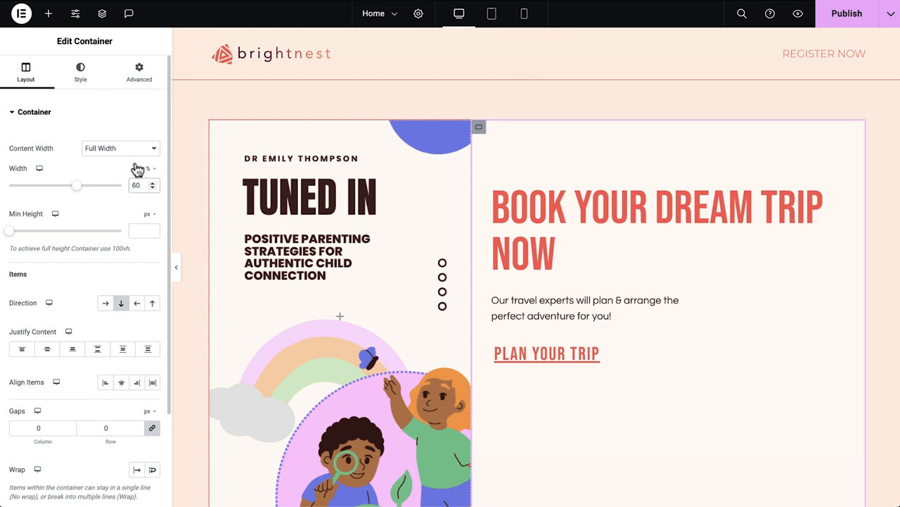
left_click(80, 73)
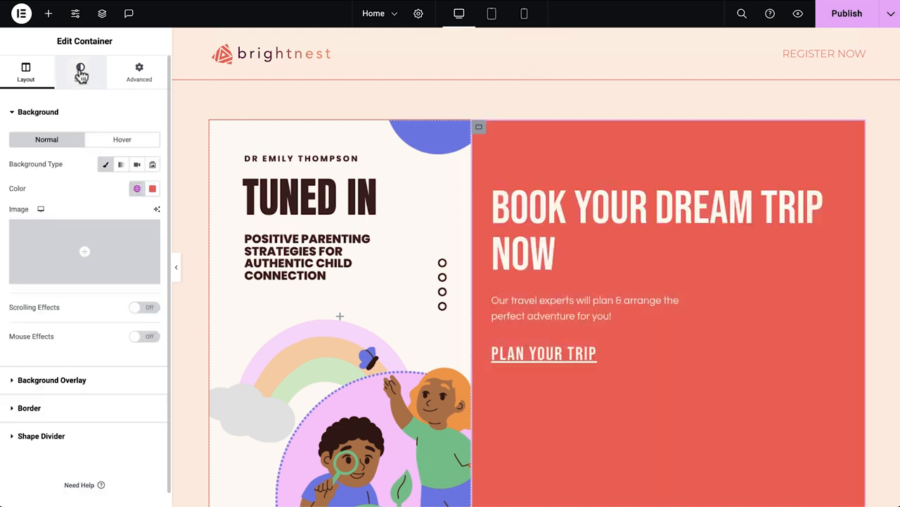
Delete the 'Plan Your Trip' button below the e-book description text.
left_click(548, 222)
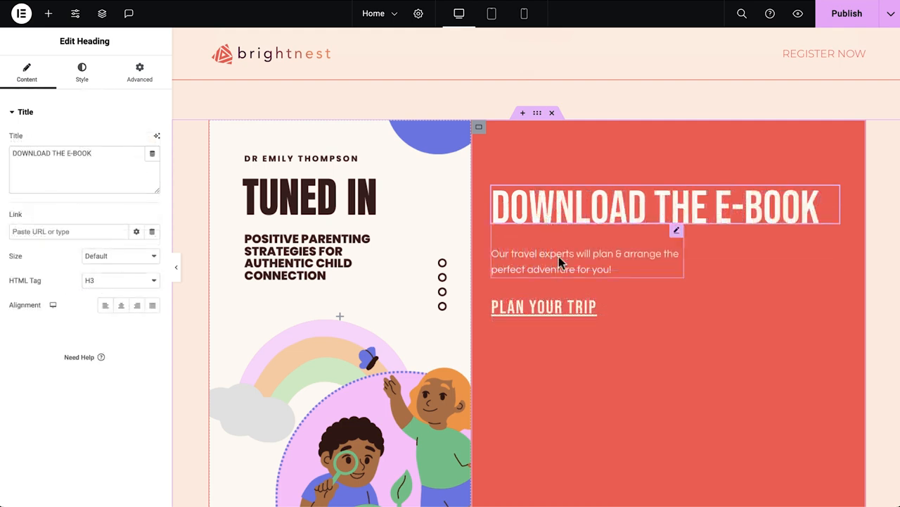
left_click(558, 256)
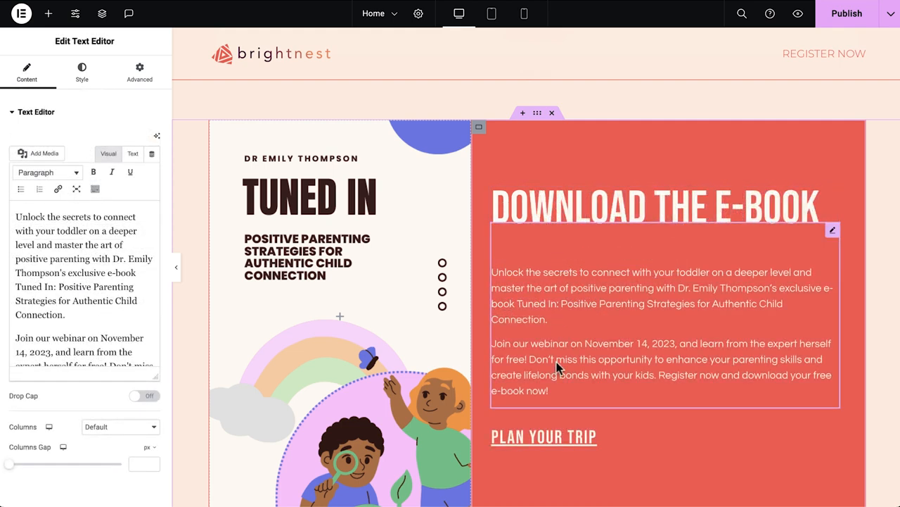
right_click(571, 442)
left_click(584, 491)
Copy the registration form from the hero section and paste it below the e-book description text.
scroll(598, 492, "up", 15)
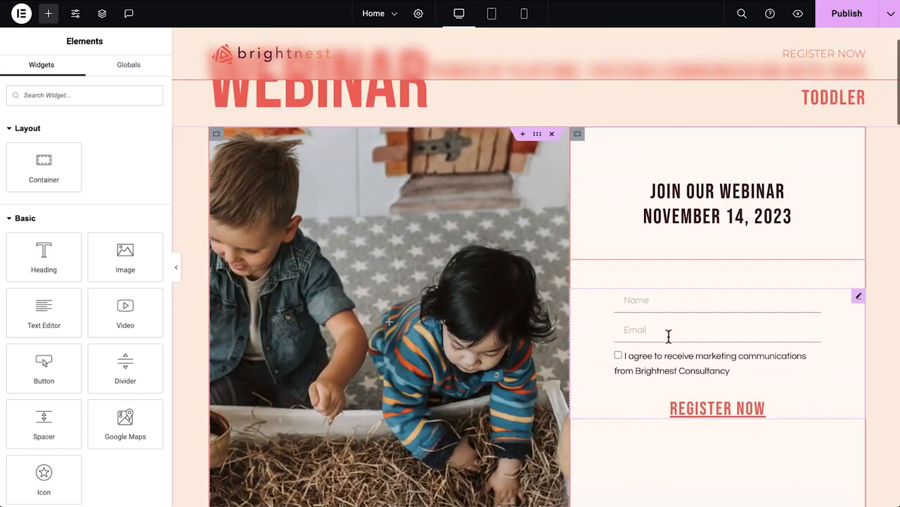
right_click(668, 337)
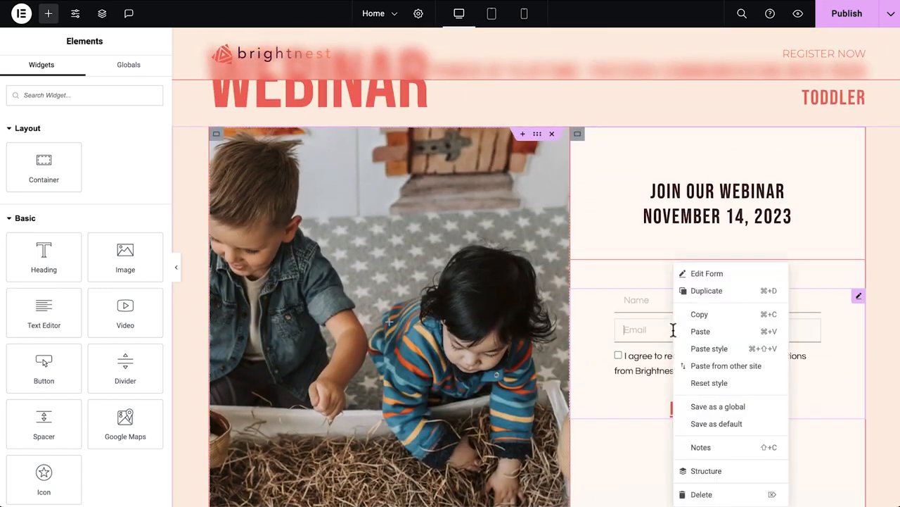
left_click(693, 316)
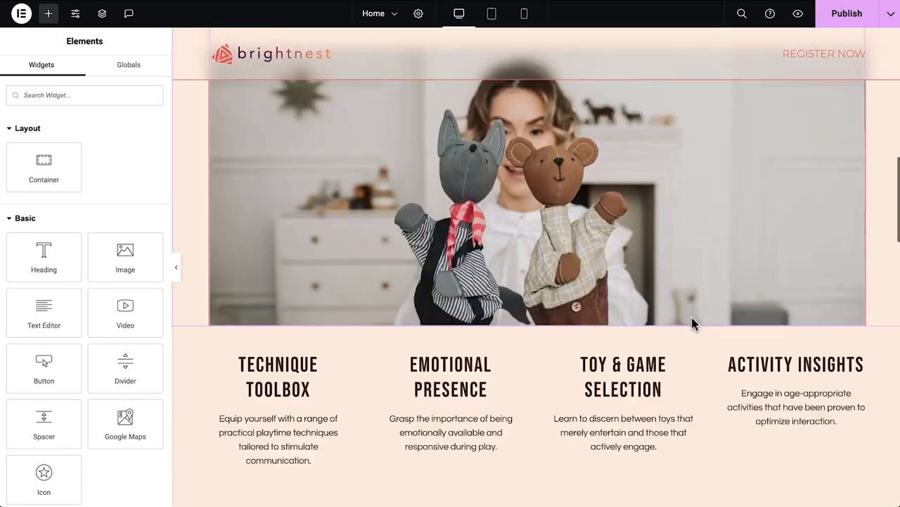
scroll(692, 320, "down", 10)
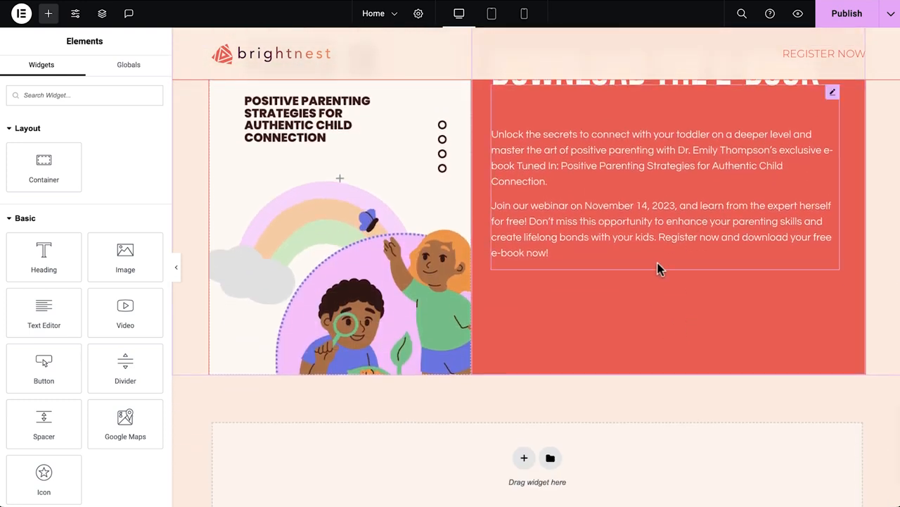
right_click(657, 266)
left_click(685, 331)
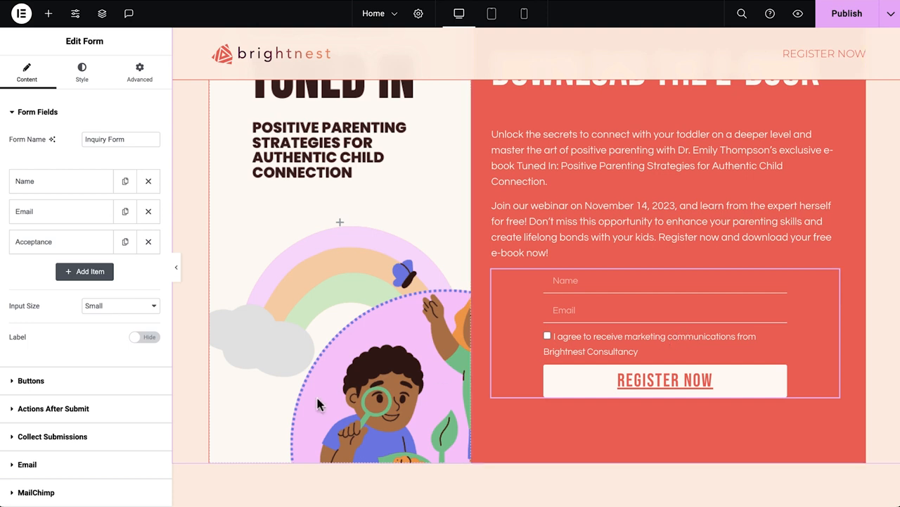
Add a Popup action after submit to the e-book form, set its action to Open Popup, and publish the page.
left_click(113, 418)
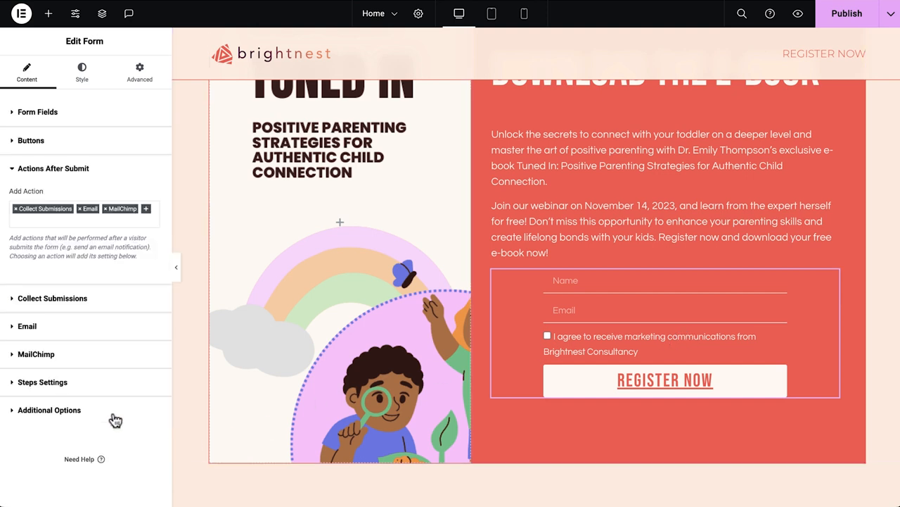
left_click(147, 213)
scroll(114, 330, "down", 3)
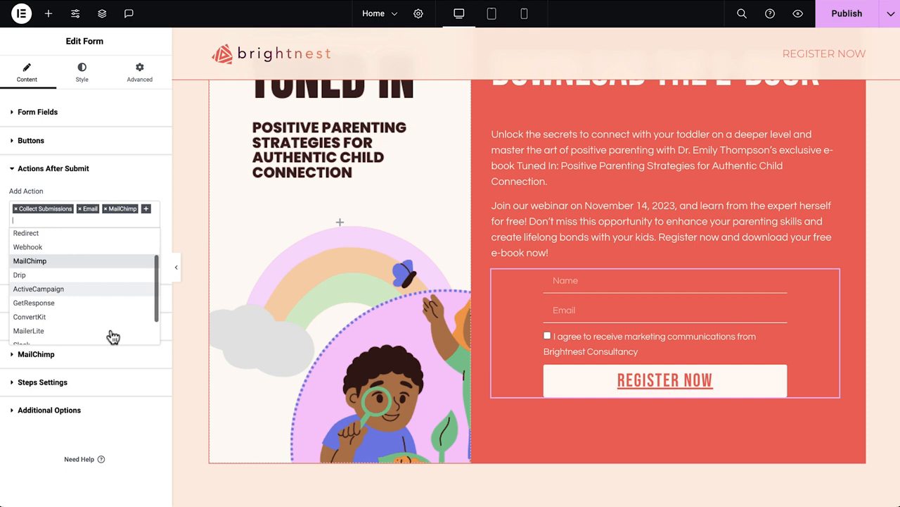
left_click(113, 340)
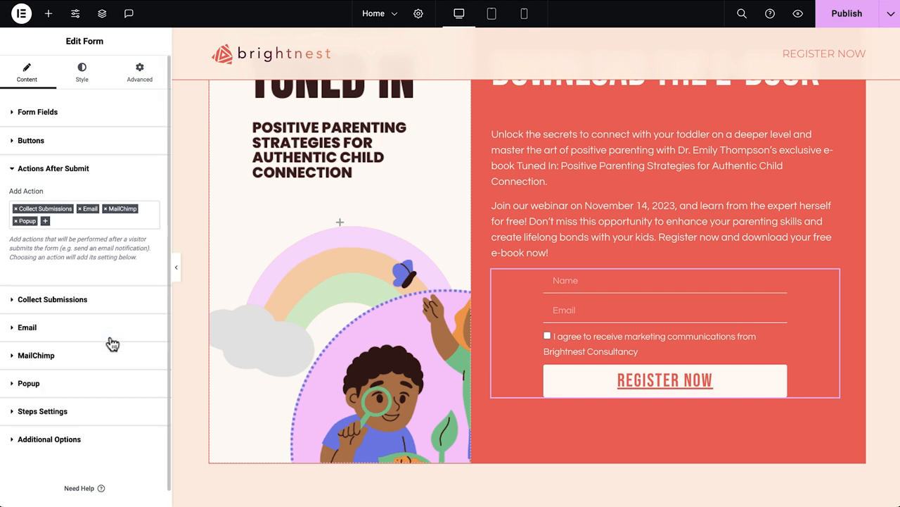
left_click(100, 380)
left_click(146, 310)
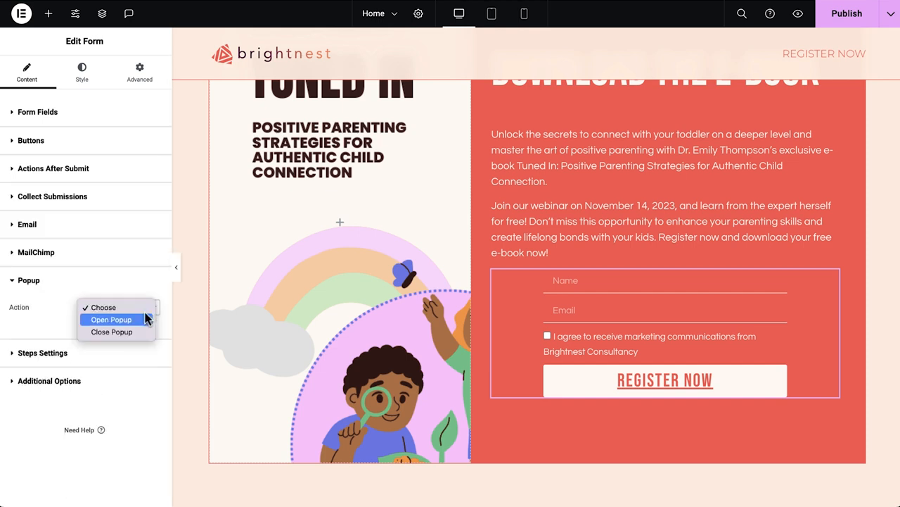
left_click(113, 320)
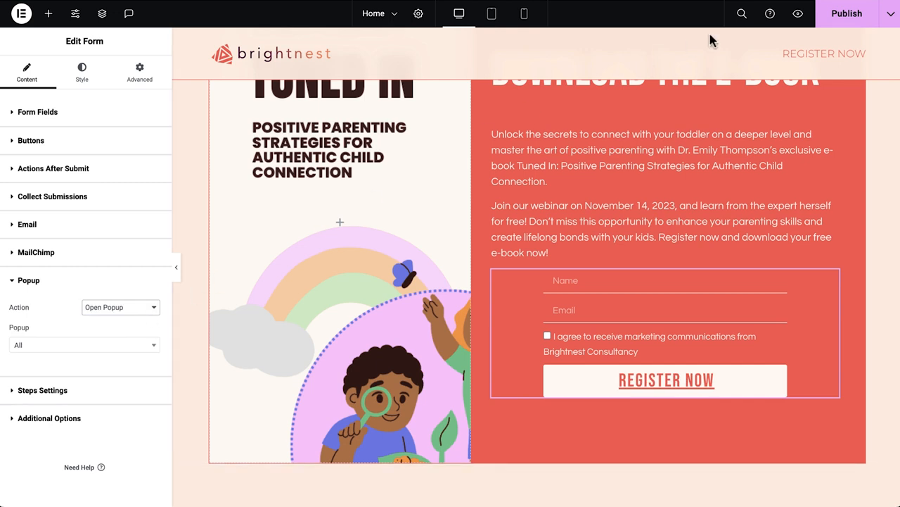
left_click(835, 20)
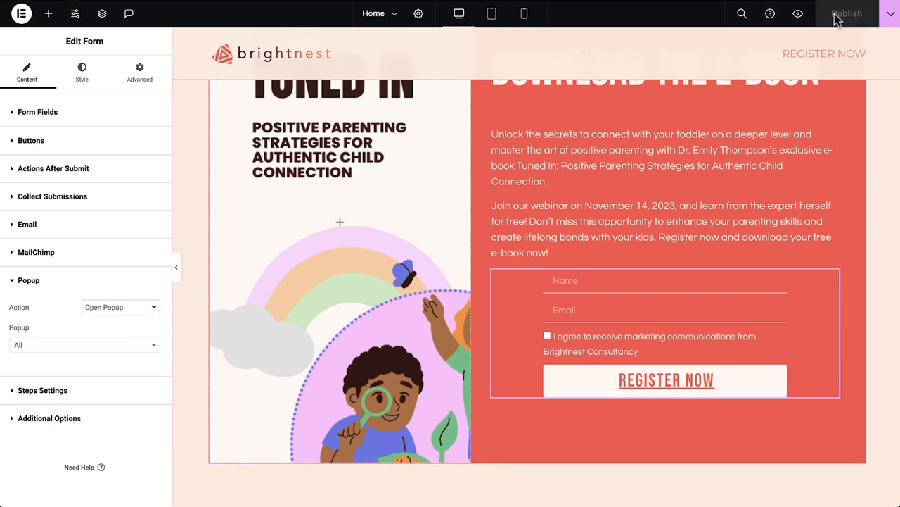
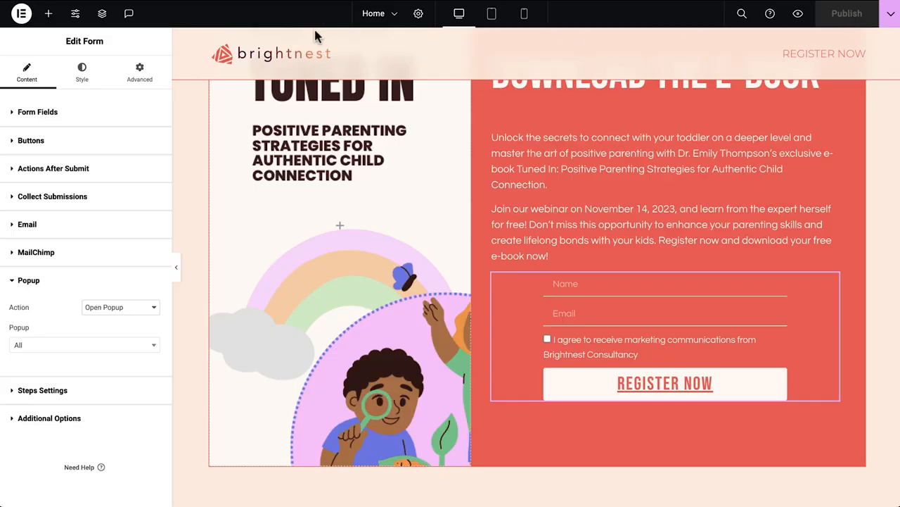
Leave the editor for the WordPress media library and copy the file URL of the e-book-tuned-in.pdf attachment.
left_click(24, 13)
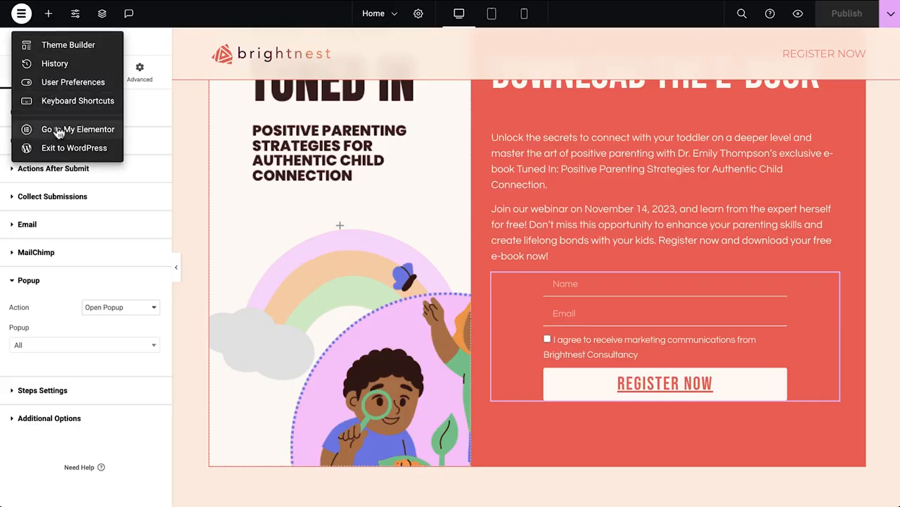
left_click(50, 147)
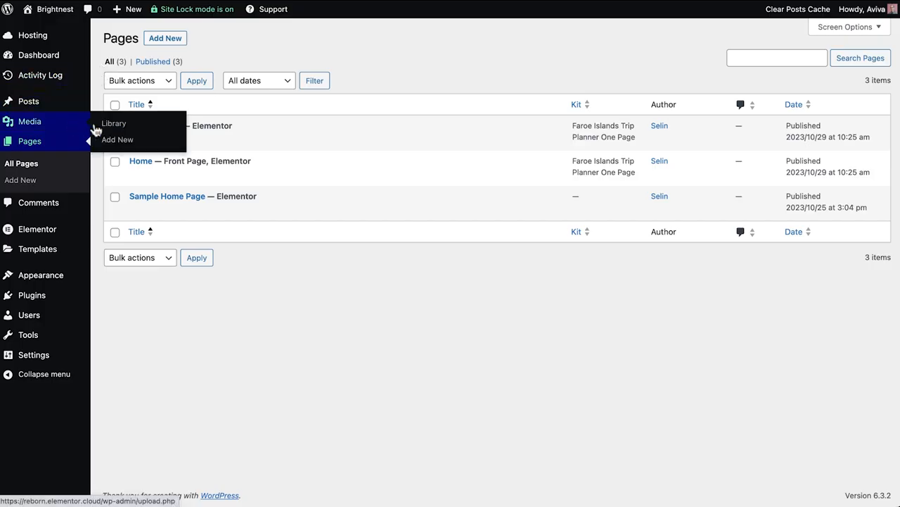
left_click(119, 130)
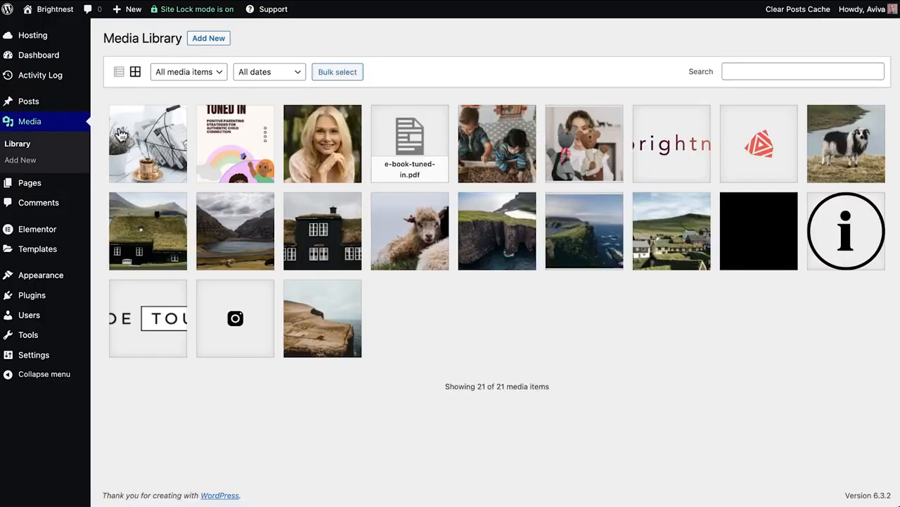
left_click(406, 164)
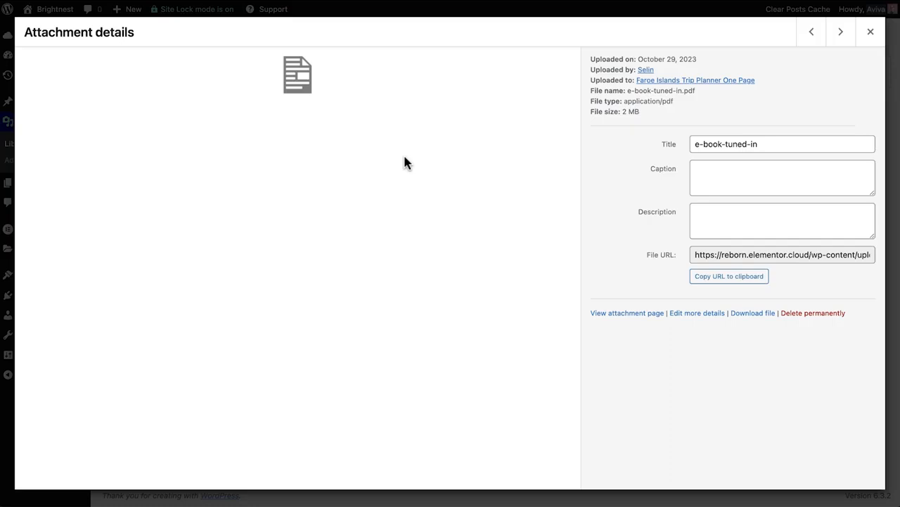
left_click(736, 281)
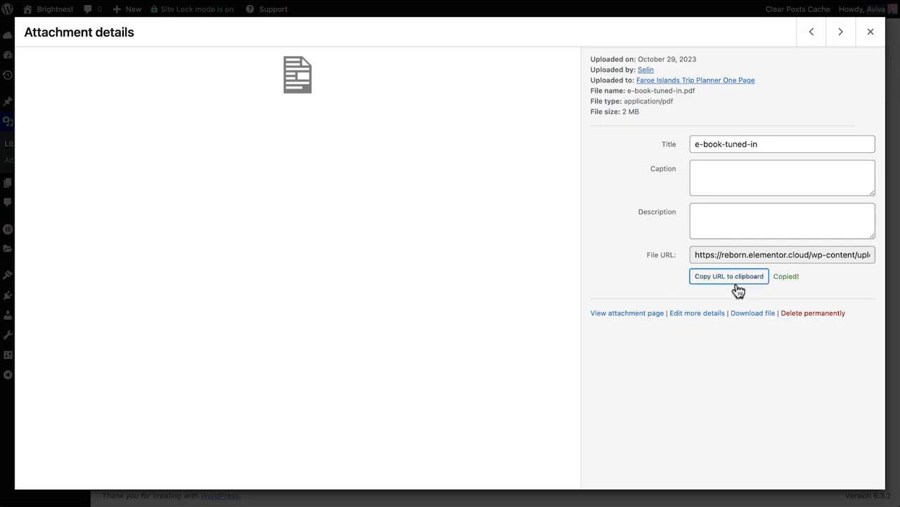
left_click(870, 35)
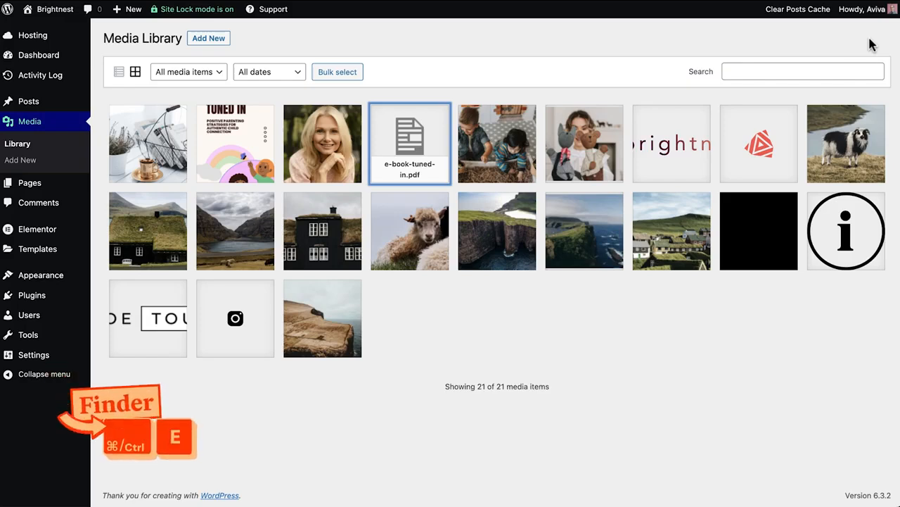
Create a new popup with the Finder and insert the 'Subscribe To Our Weekly Newsletter' popup template.
key("ctrl+e")
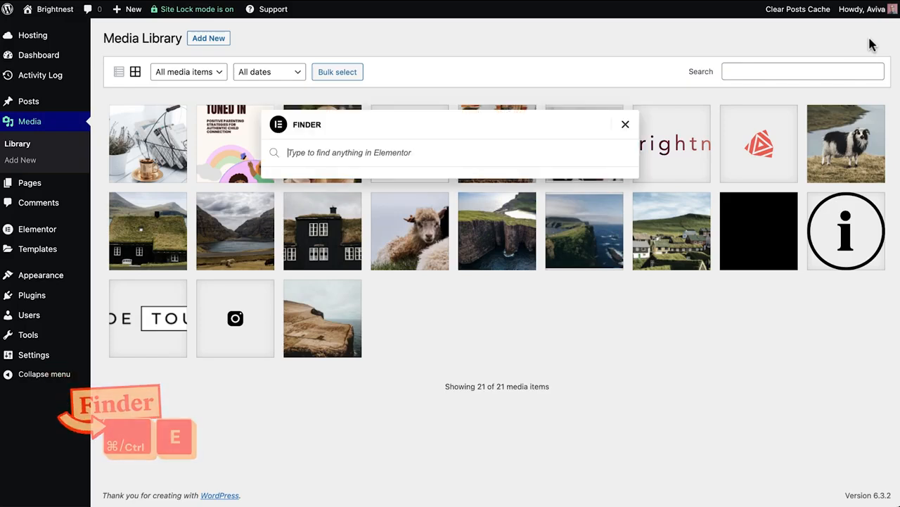
type("popup")
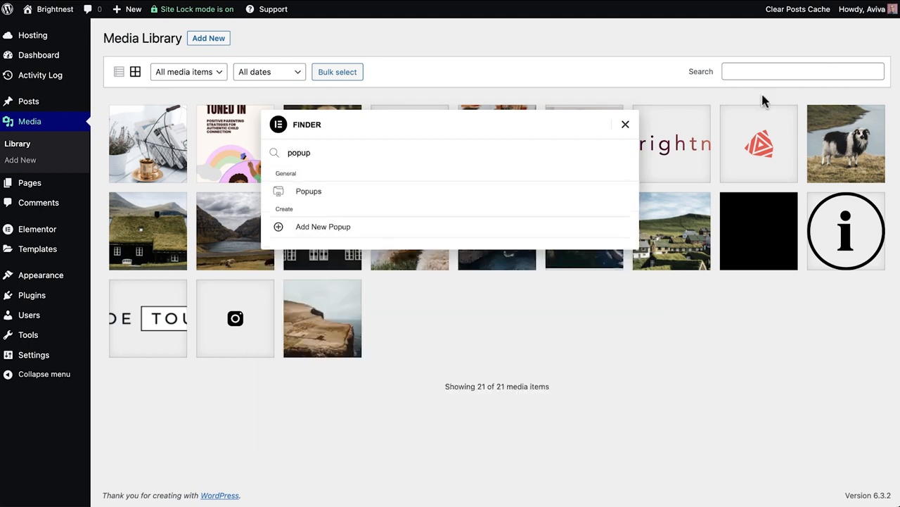
left_click(579, 236)
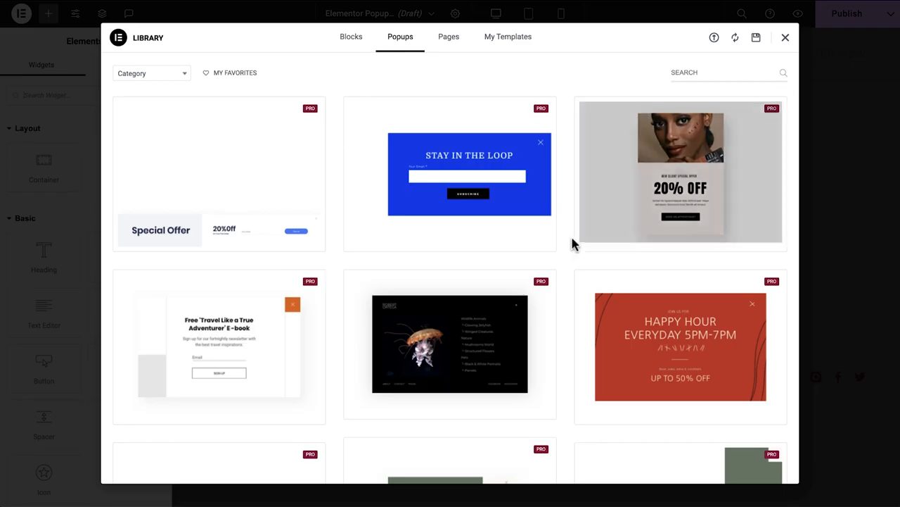
scroll(565, 263, "down", 2)
scroll(565, 263, "down", 7)
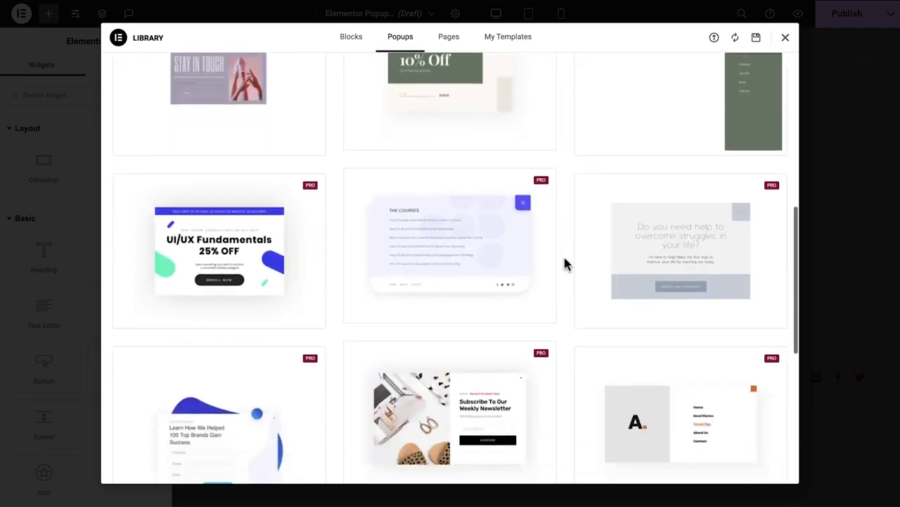
mouse_move(482, 301)
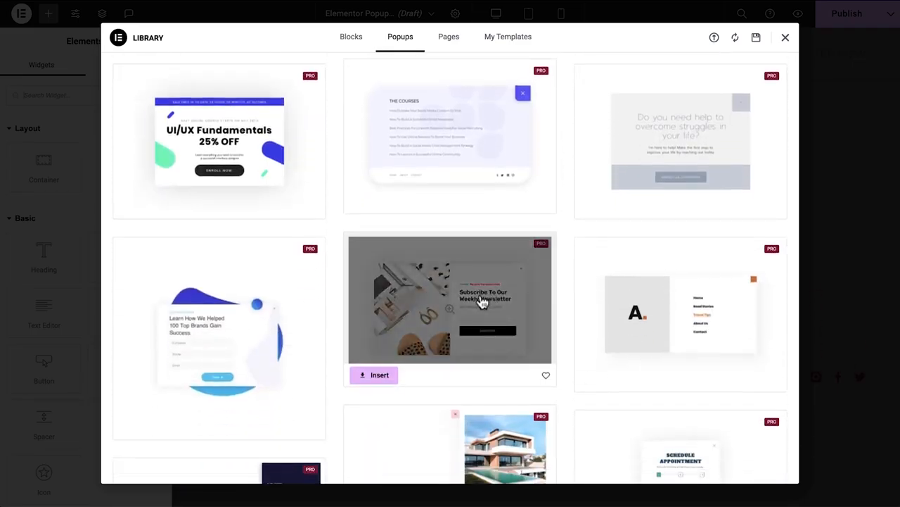
left_click(371, 374)
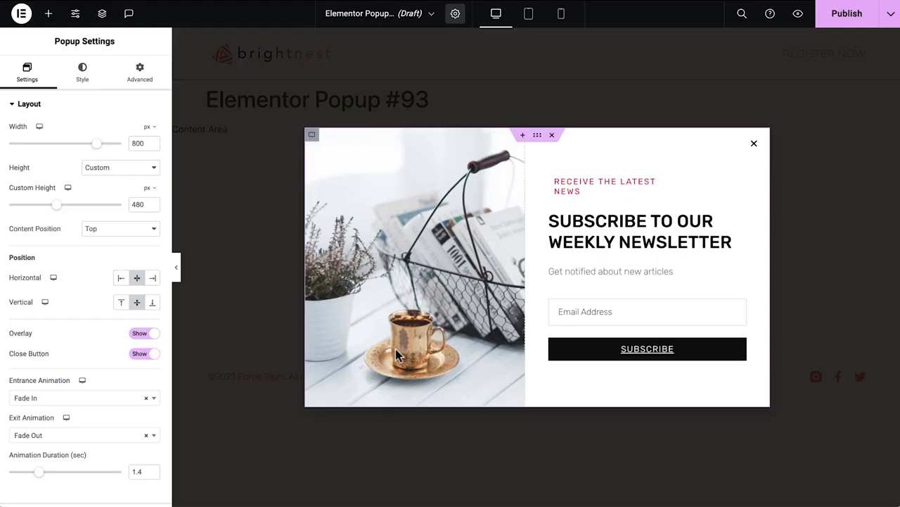
Link the 'Download your ebook now' heading in the popup to the copied e-book PDF URL.
left_click(537, 134)
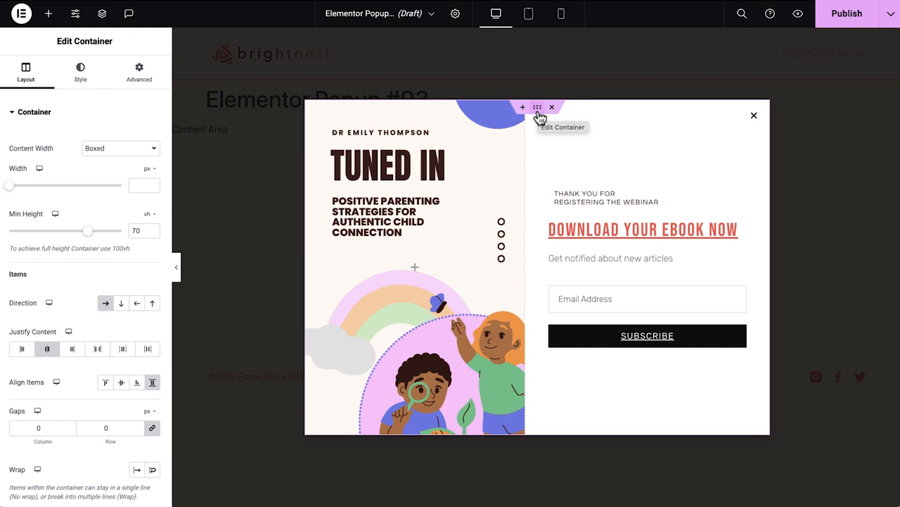
left_click(733, 229)
left_click(22, 71)
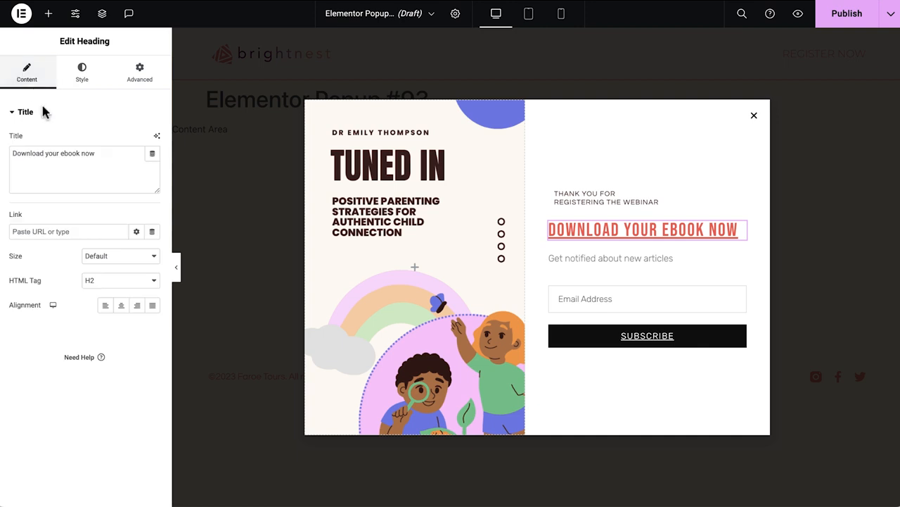
left_click(62, 232)
key("ctrl+v")
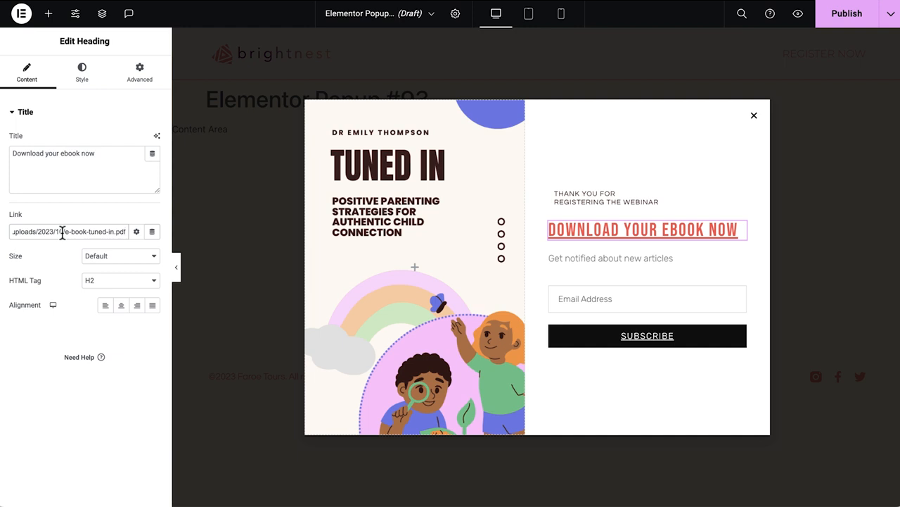
Add a custom 'download' attribute to the heading link, naming the downloaded file E-book-Tuned-In with the speaker's name.
left_click(138, 233)
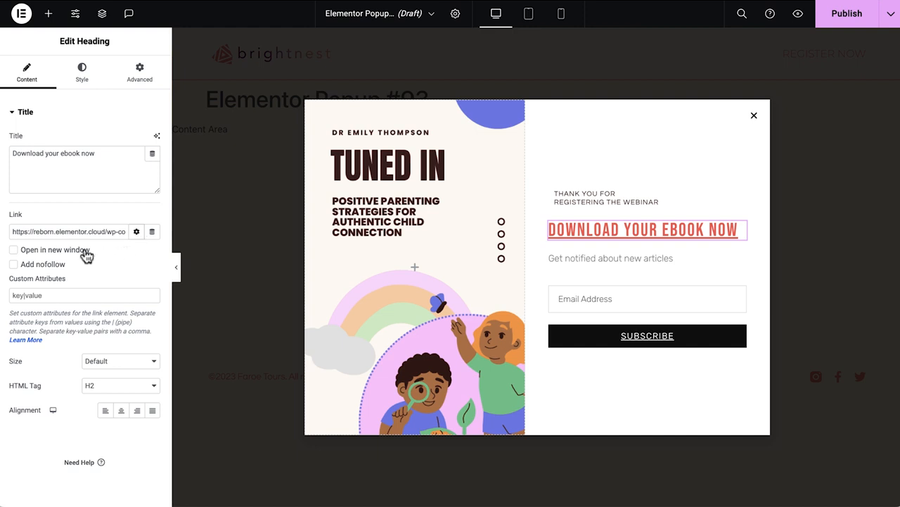
left_click(54, 295)
type("download | E-book-Tu")
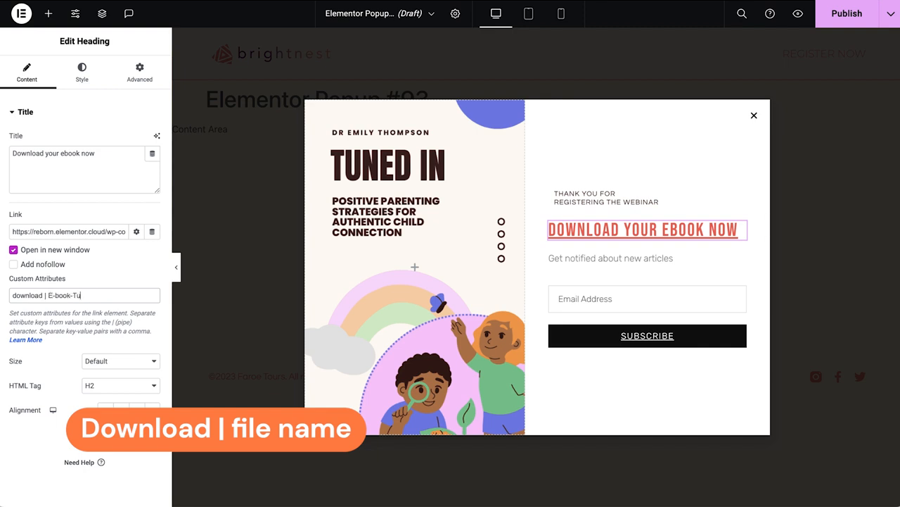
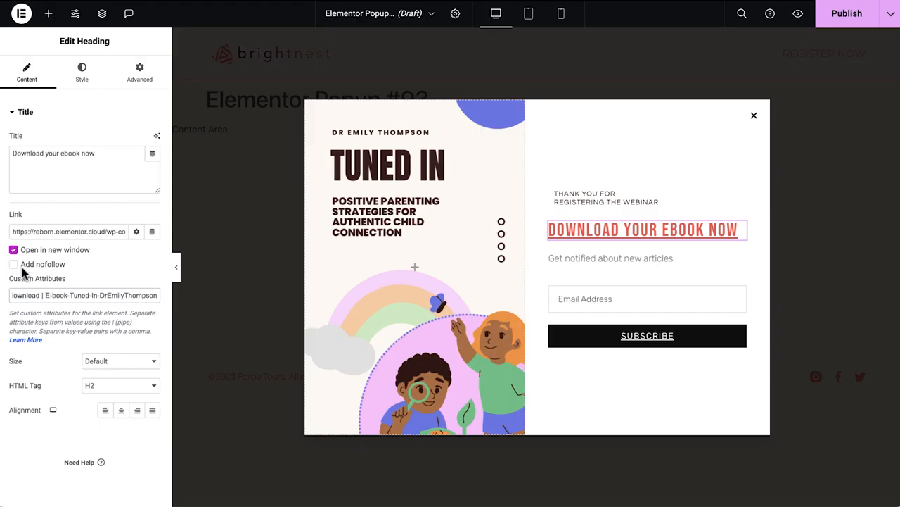
Add an Icon List widget above the download heading with the item text 'Add event to your calendar'.
left_click(48, 14)
left_click(21, 95)
type("icon")
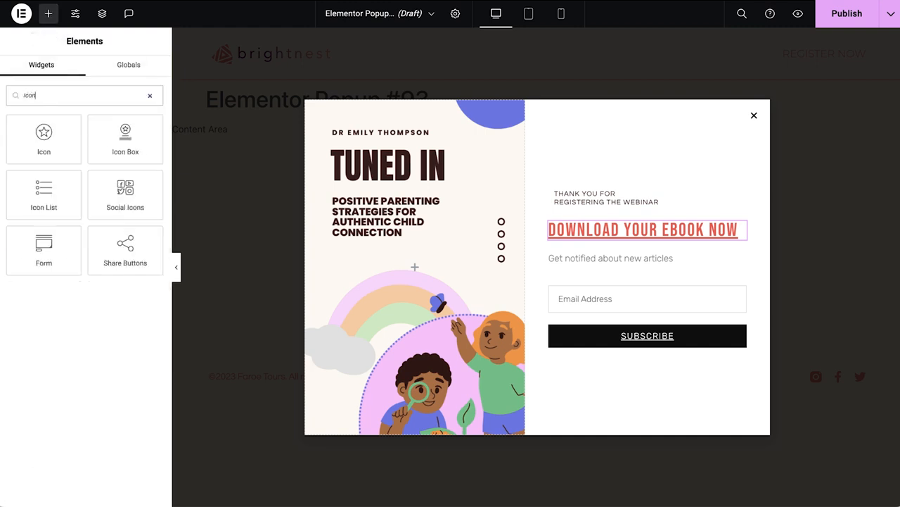
left_click_drag(16, 195, 578, 232)
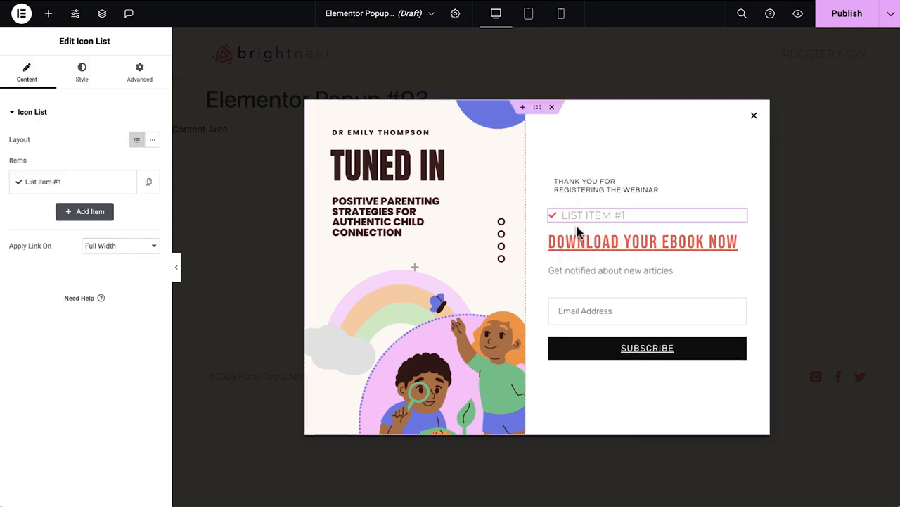
left_click(99, 189)
triple_click(104, 220)
type("Add event to your calendar")
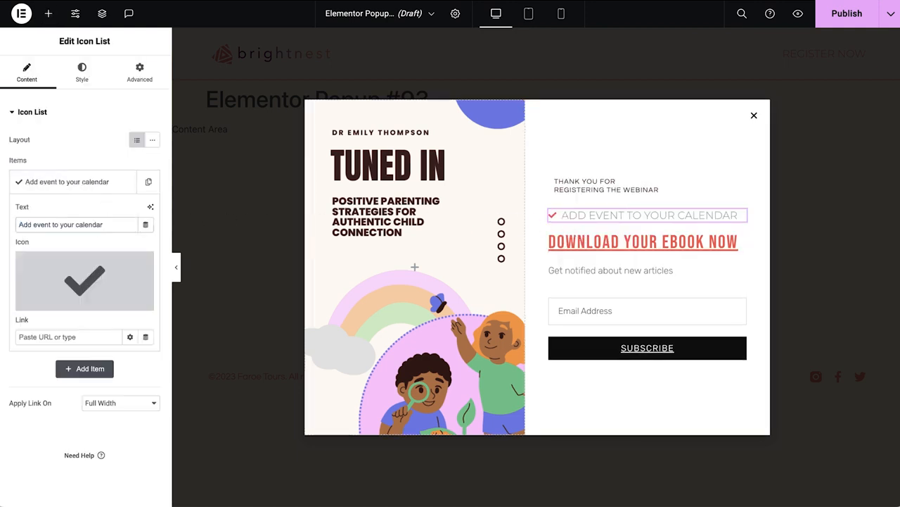
Replace the list item's check icon with a calendar icon from the icon library.
left_click(83, 282)
left_click(387, 76)
type("calendar")
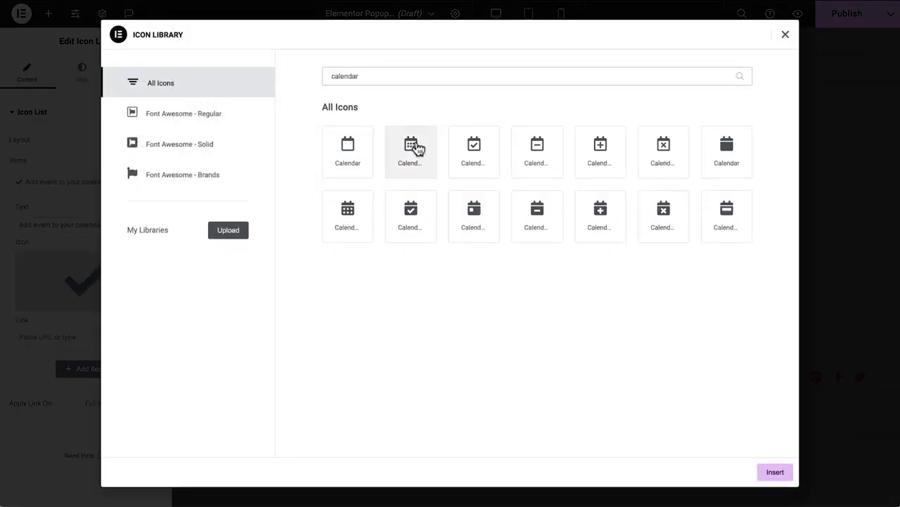
left_click(415, 147)
left_click(775, 472)
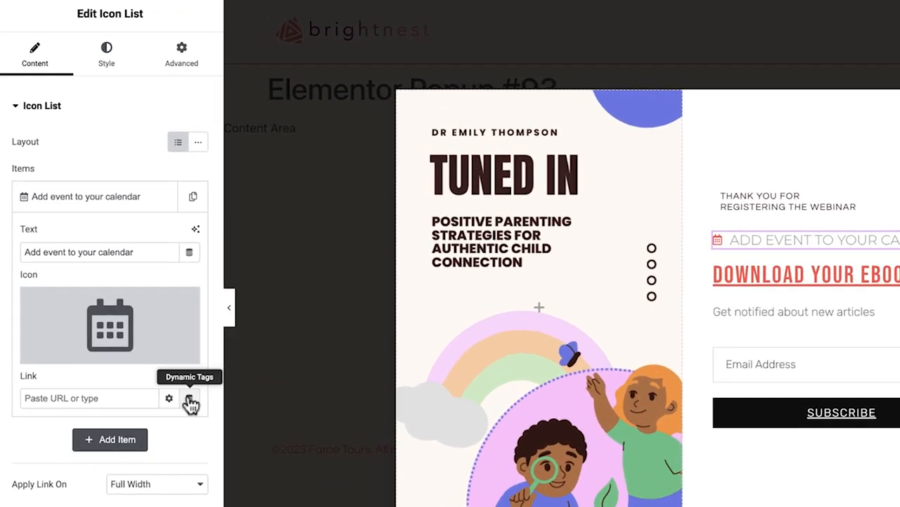
Set the list item's link to a Contact URL dynamic tag of type Google Calendar.
left_click(146, 336)
scroll(139, 335, "down", 4)
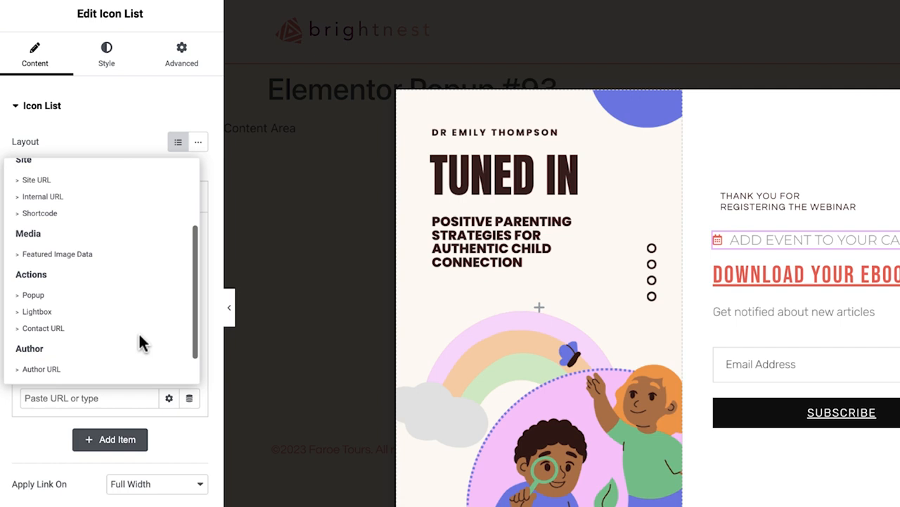
left_click(116, 306)
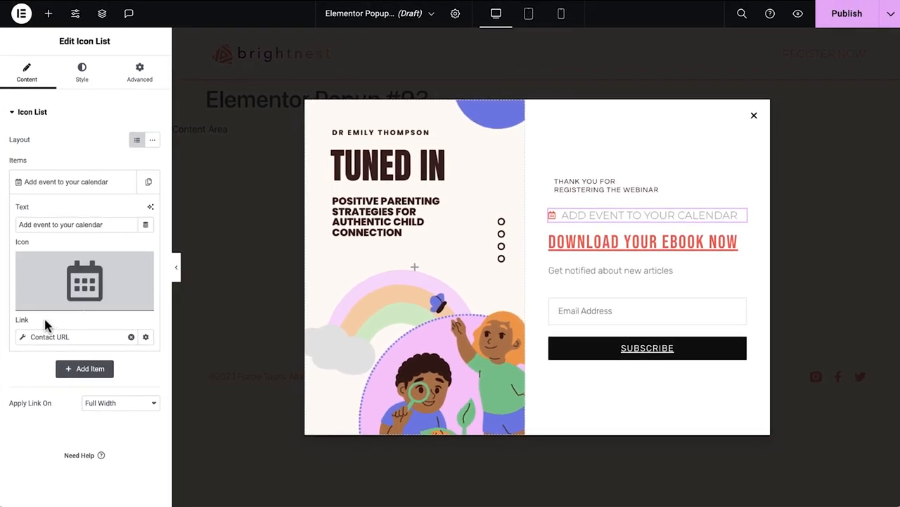
left_click(23, 338)
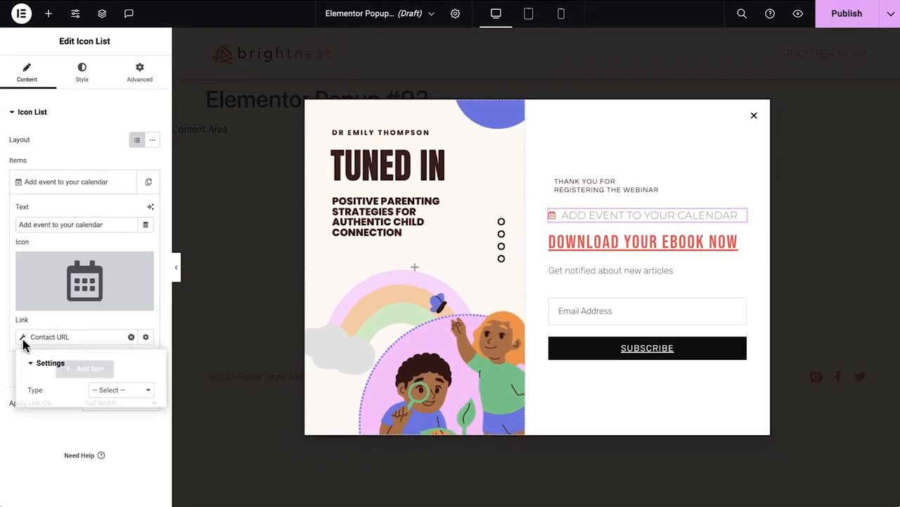
left_click(119, 400)
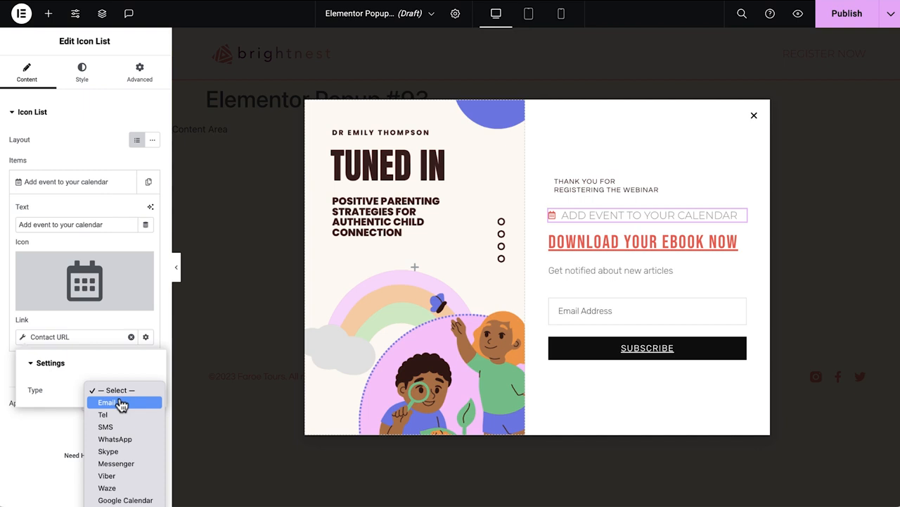
left_click(124, 499)
Enter the calendar event title 'Webinar - Power of Play', paste its description, and set the location to TBD.
left_click(62, 132)
type("Webinar - Power of Play")
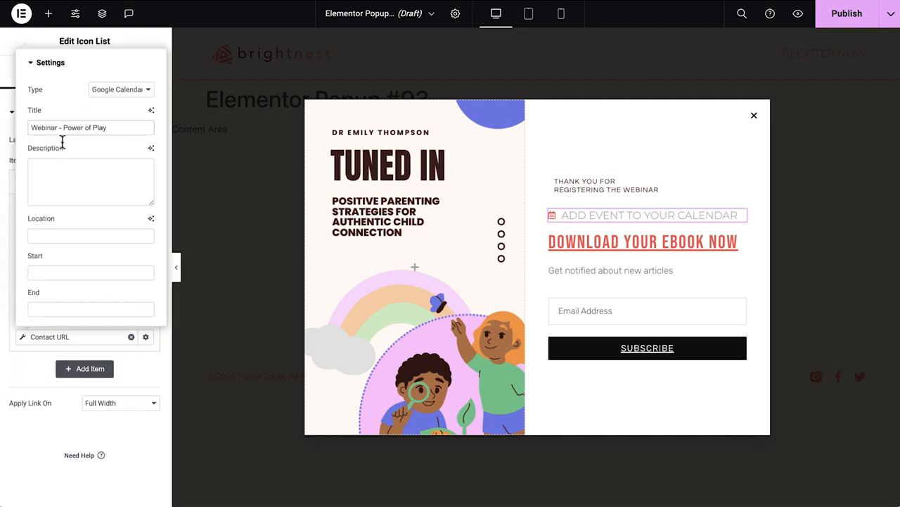
key("ctrl+v")
left_click(61, 235)
type("TBD")
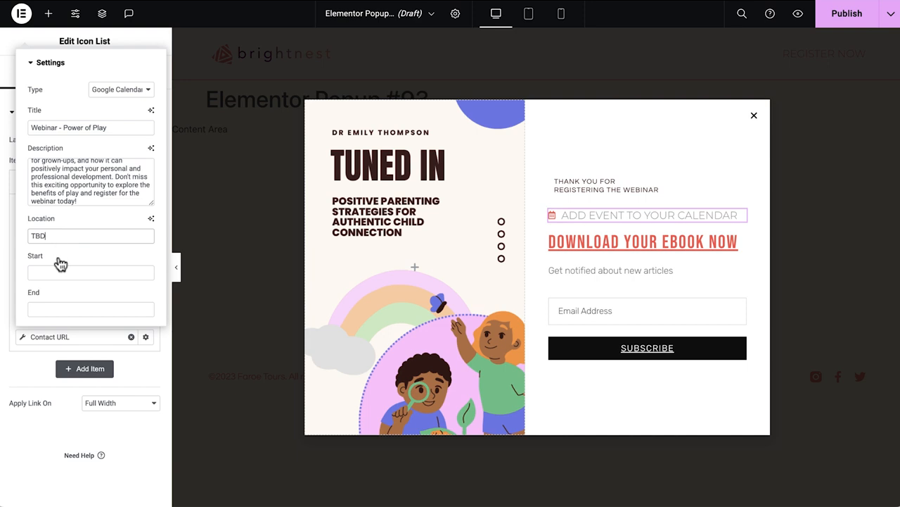
left_click(60, 272)
left_click(196, 295)
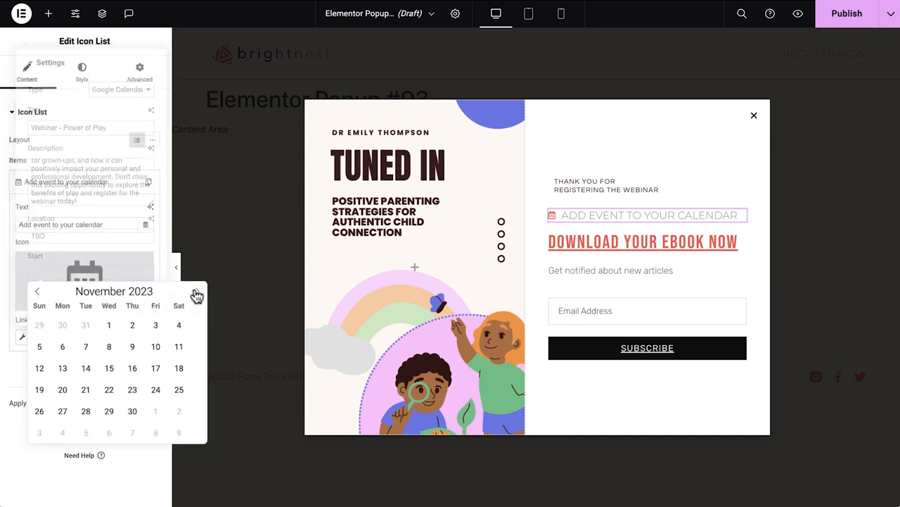
left_click(86, 368)
key("Return")
left_click(61, 308)
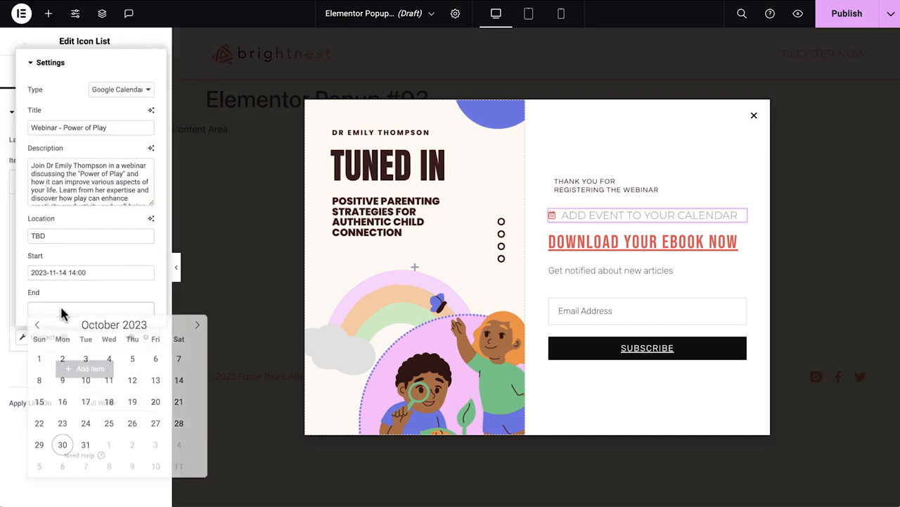
left_click(197, 331)
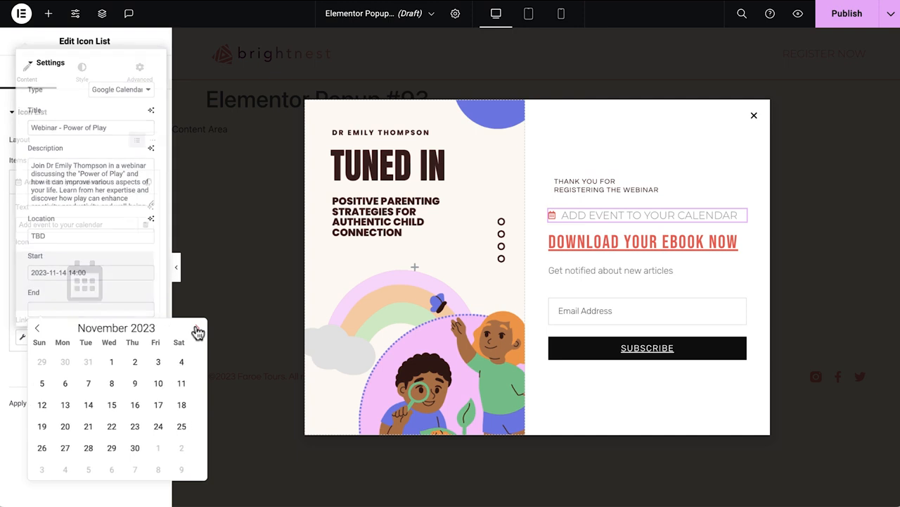
left_click(88, 406)
type("023")
key("Return")
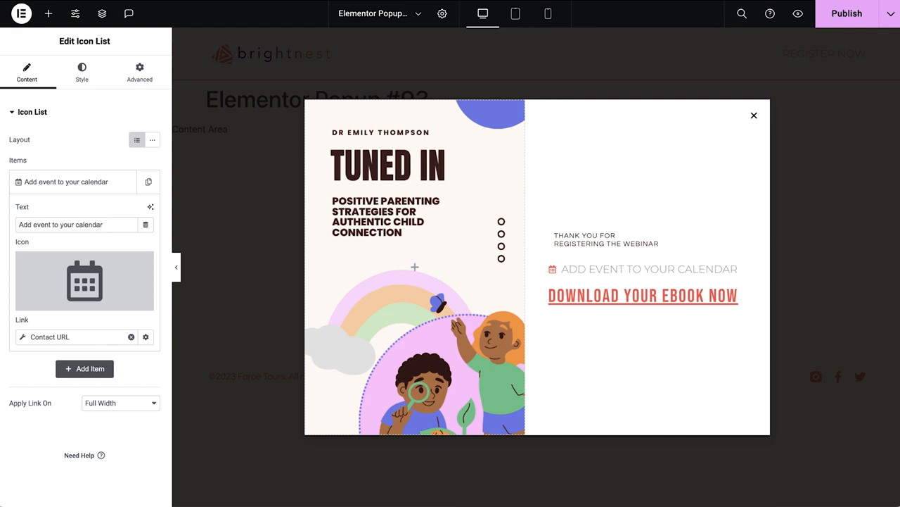
Open the popup's settings and rename its title to 'E-Book Download Popup'.
left_click(441, 19)
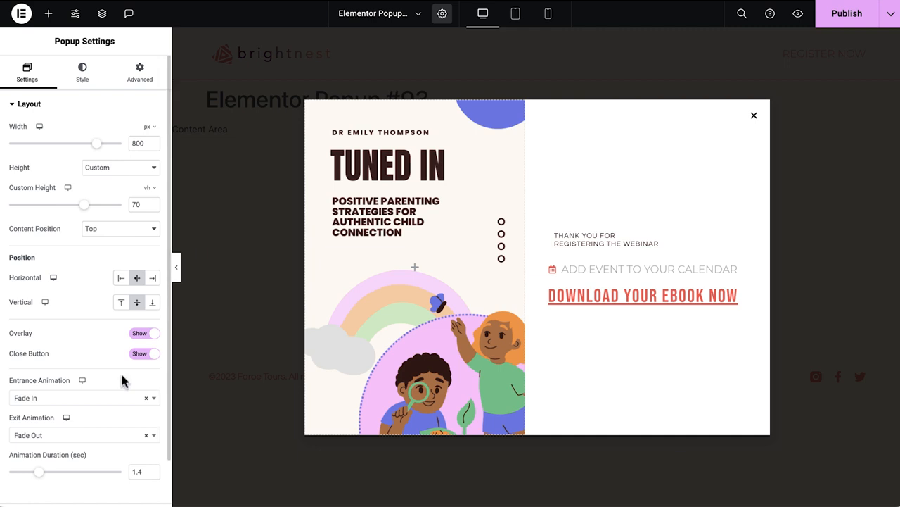
scroll(116, 401, "down", 2)
left_click(84, 478)
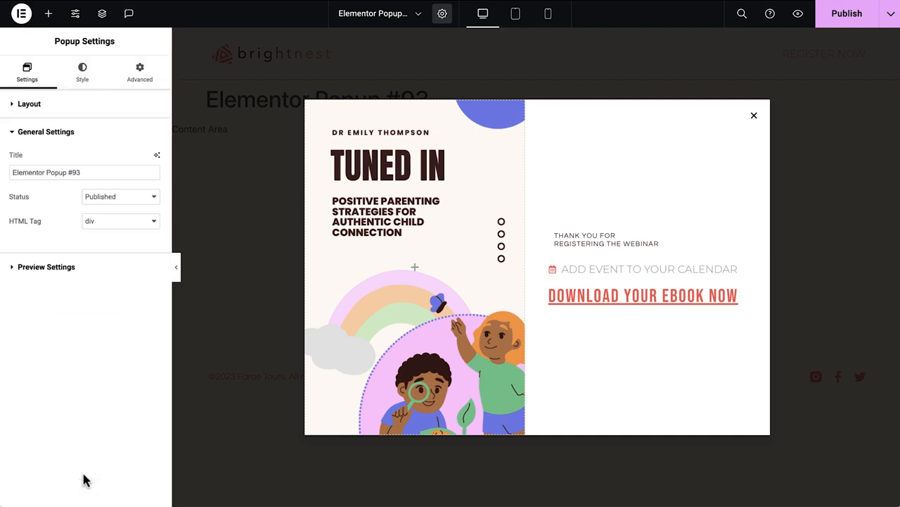
triple_click(119, 178)
type("E-Book Download Popup")
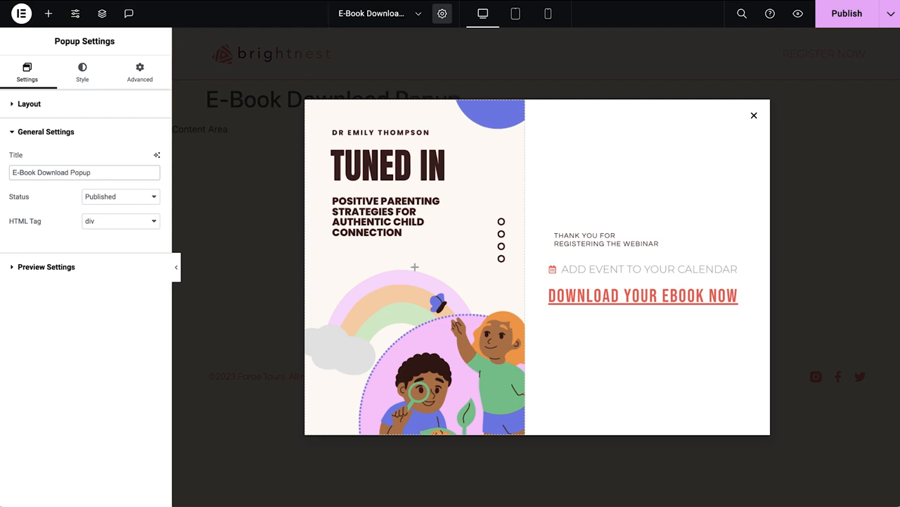
Publish the popup with a display condition that includes the Entire Site.
left_click(836, 20)
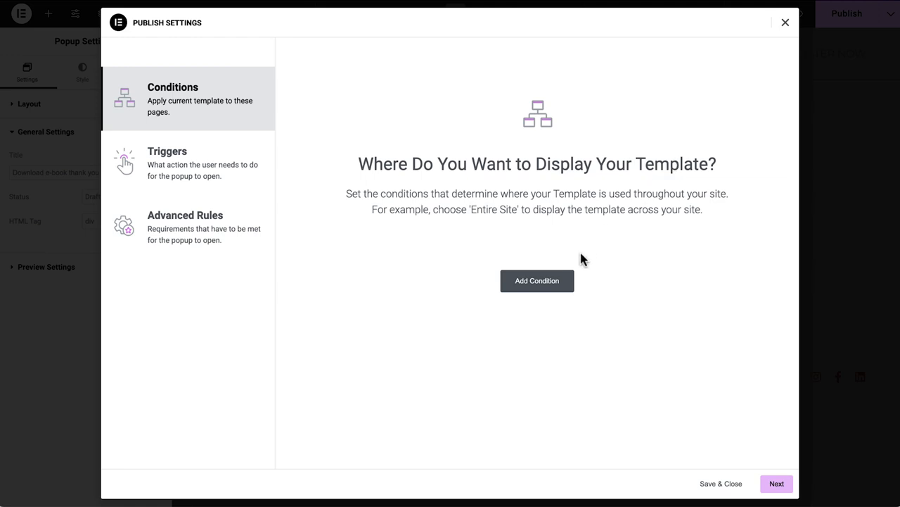
left_click(561, 286)
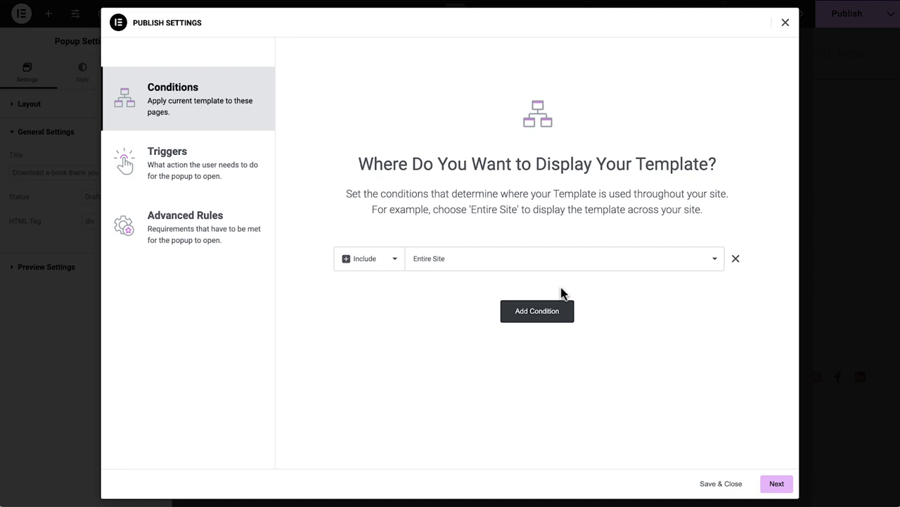
left_click(721, 486)
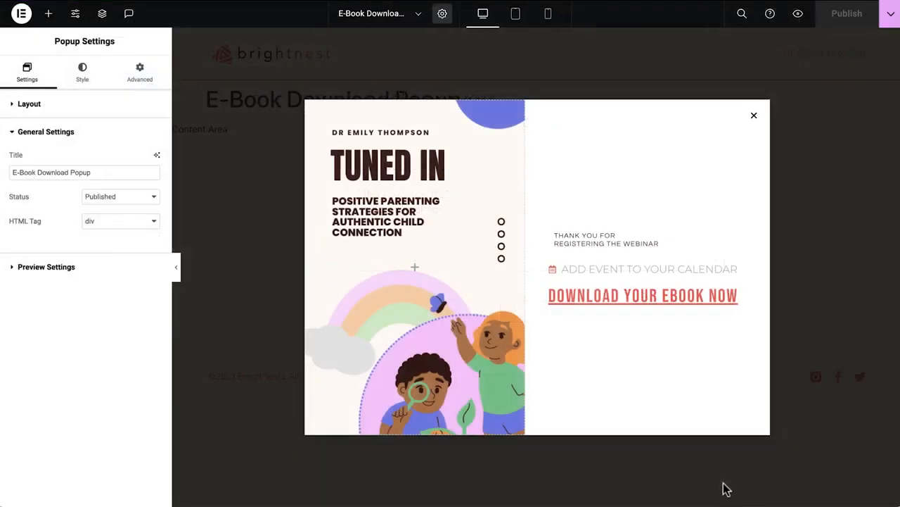
On the Home page, set the e-book download form's popup action to open the E-Book Download Popup.
left_click(370, 15)
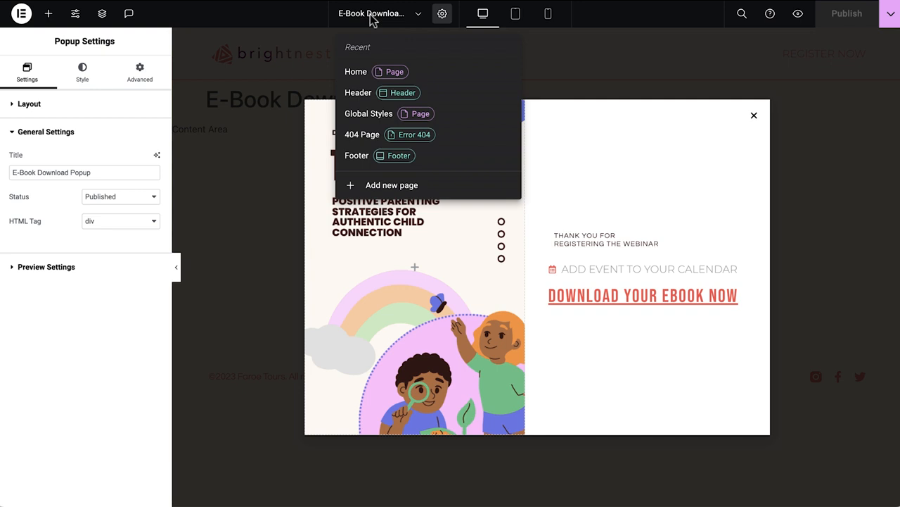
left_click(380, 79)
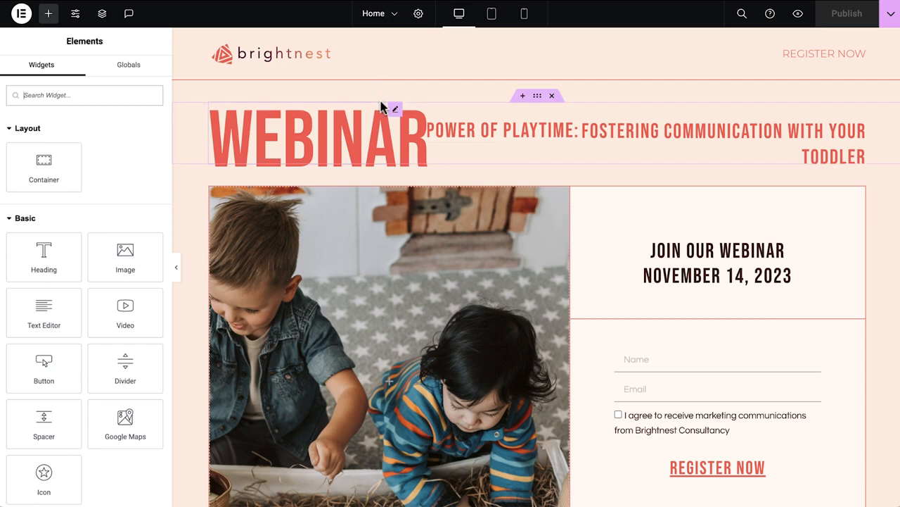
scroll(381, 105, "down", 10)
scroll(381, 105, "down", 10)
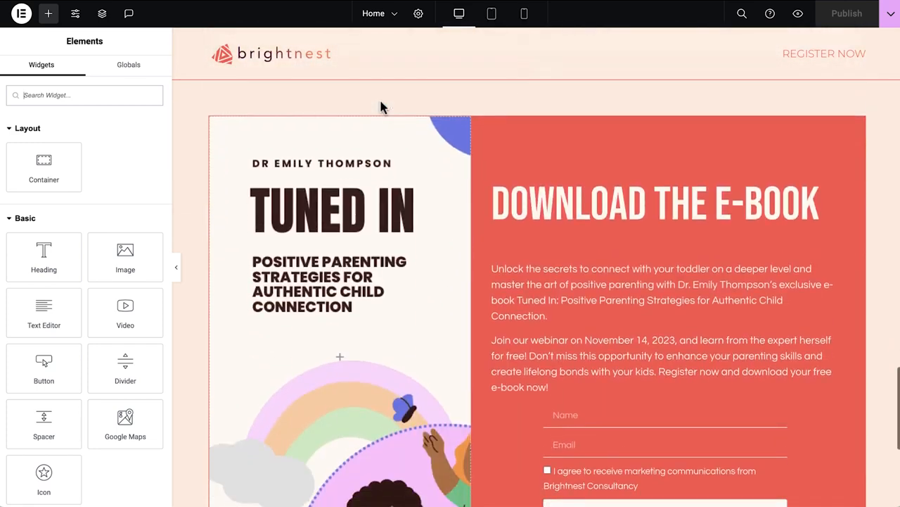
left_click(593, 209)
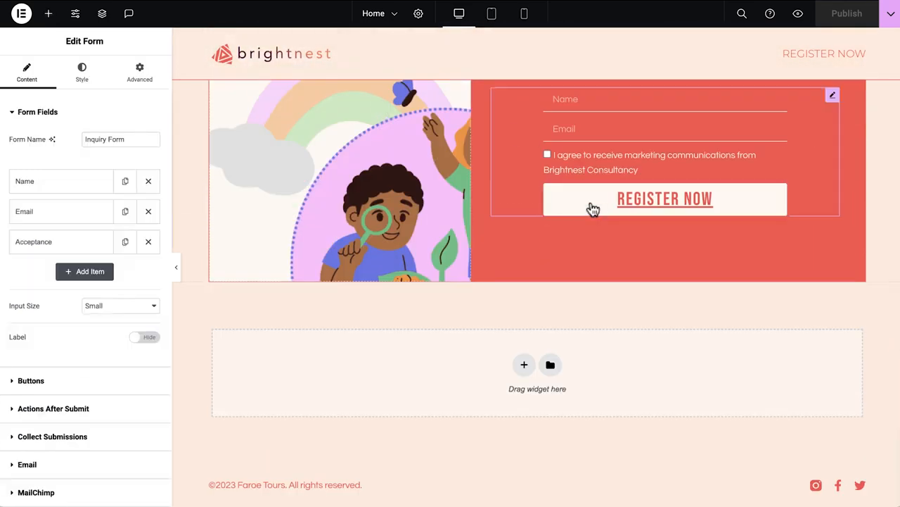
scroll(127, 420, "down", 4)
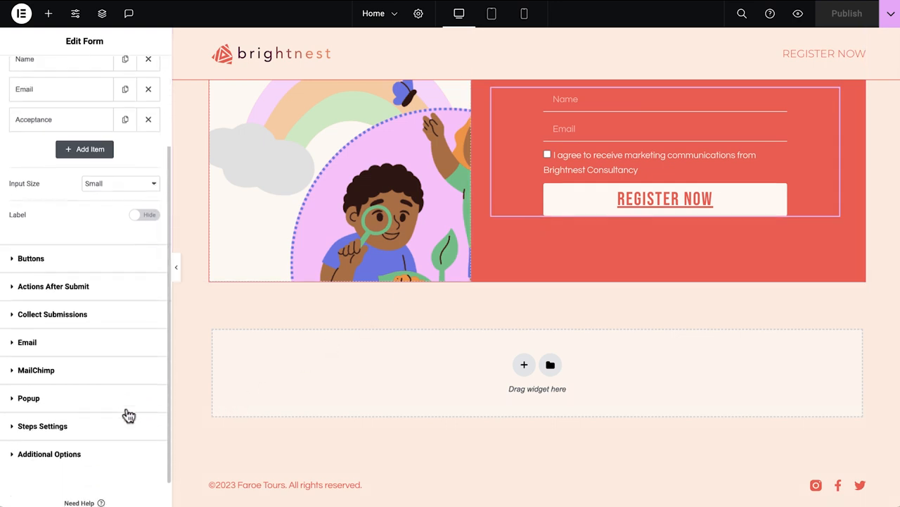
left_click(124, 399)
left_click(94, 346)
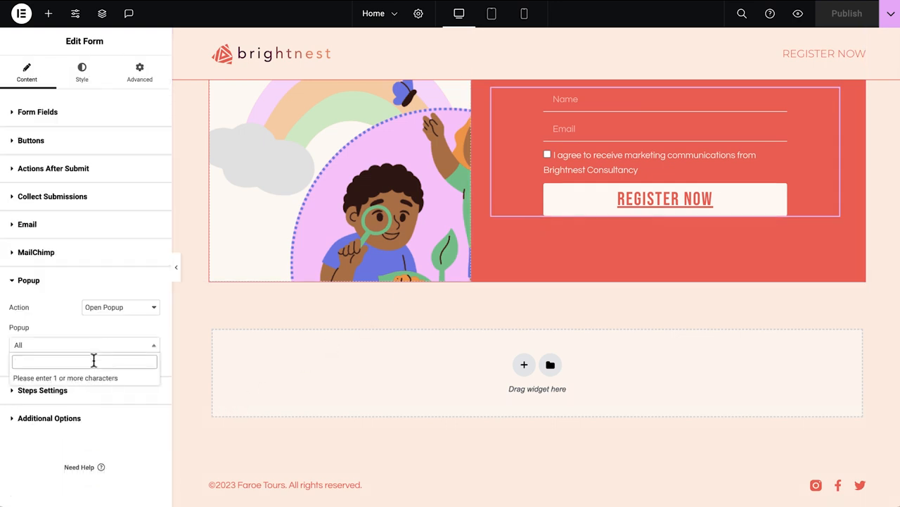
type("E-Book")
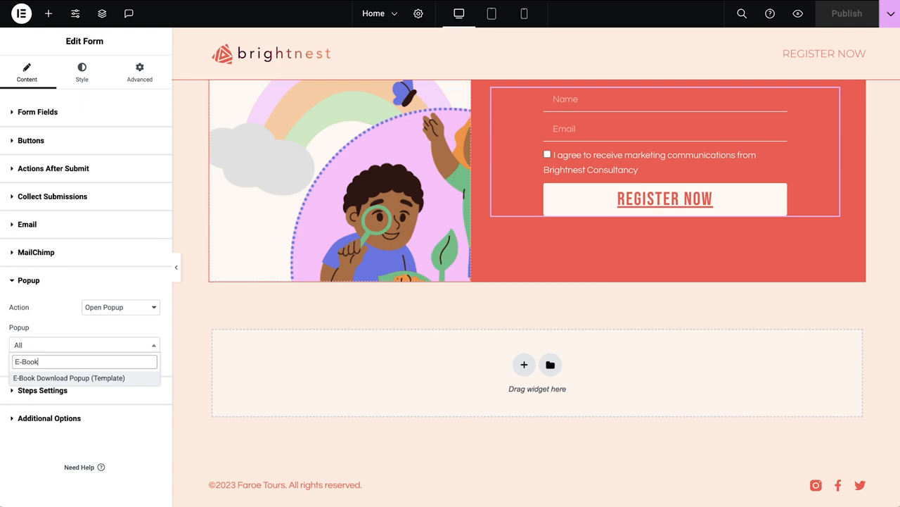
left_click(100, 380)
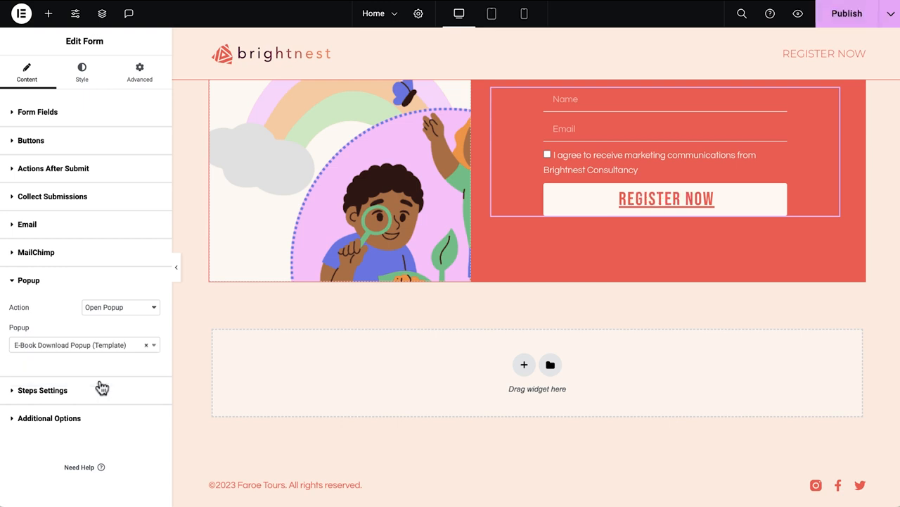
Save the page, open the footer, and replace the copyright text after the year with 'Brightnest Consultancy. All rights reserved.'.
left_click(275, 487)
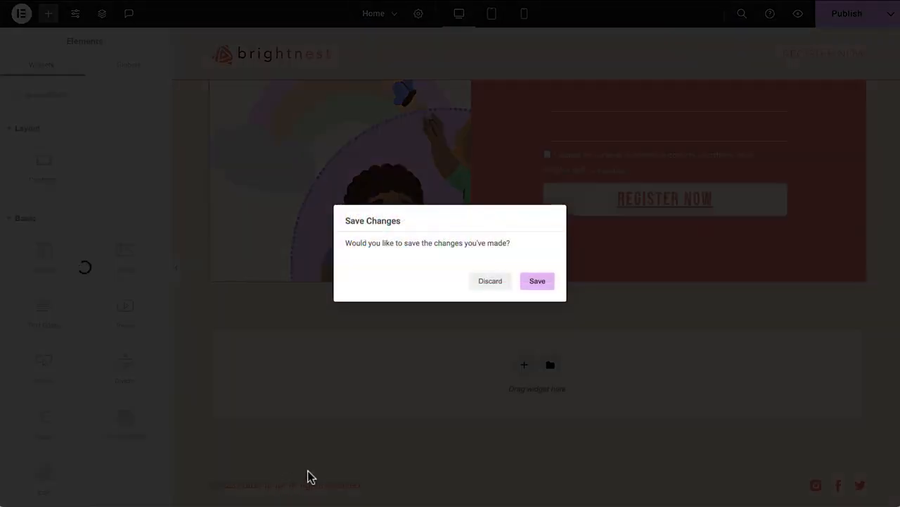
left_click(533, 285)
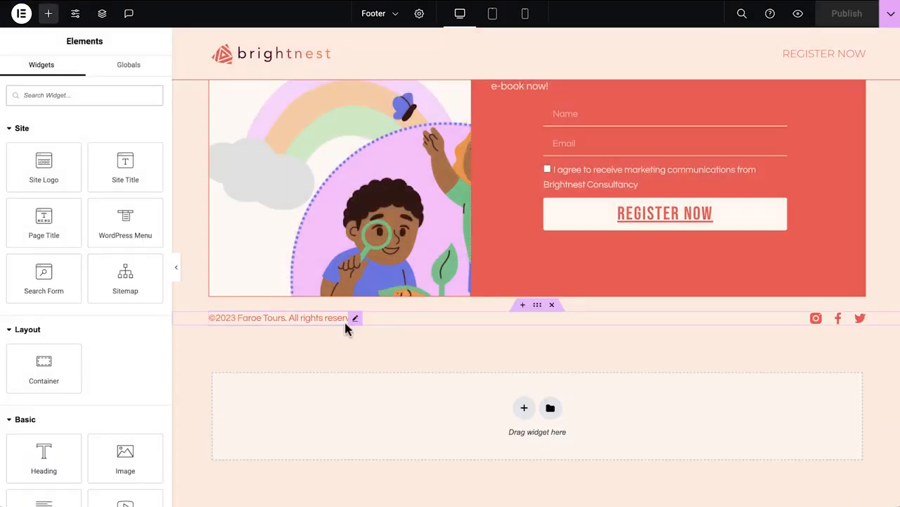
left_click(345, 321)
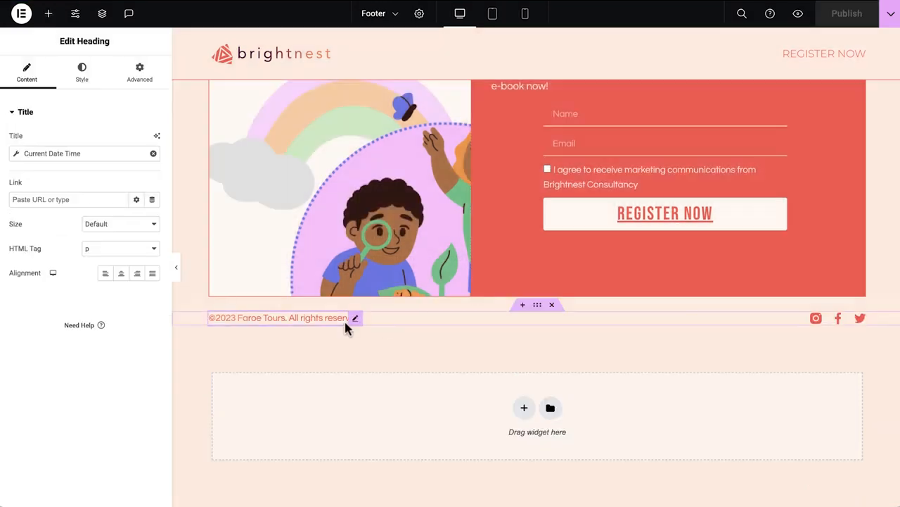
left_click(17, 155)
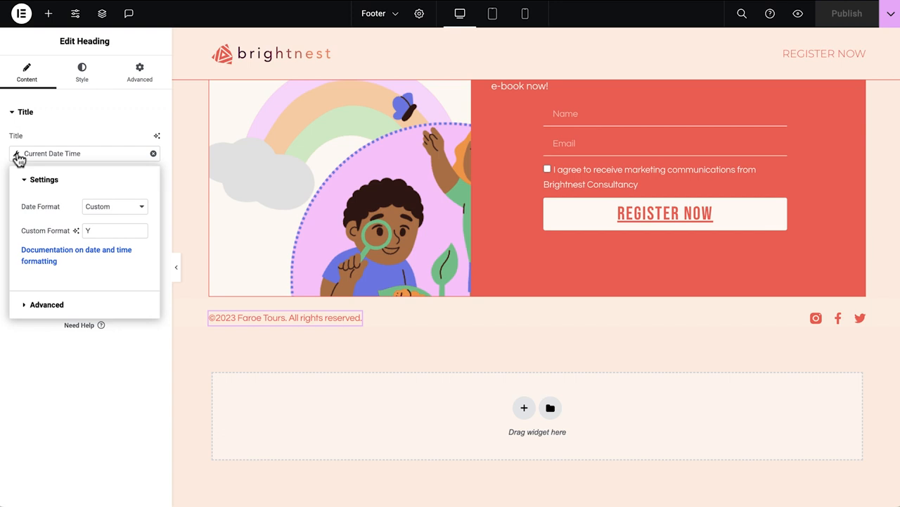
left_click(75, 311)
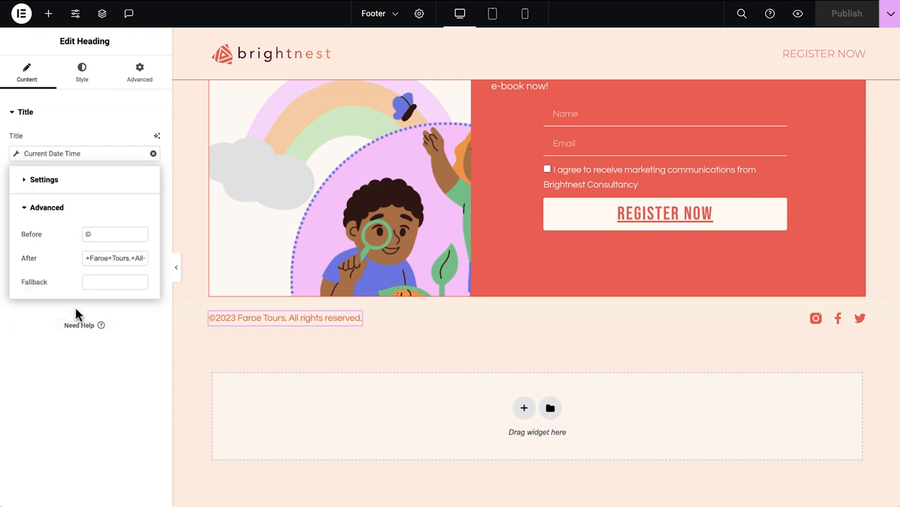
triple_click(99, 260)
type("Brightnest Consultancy. All rights reserved.")
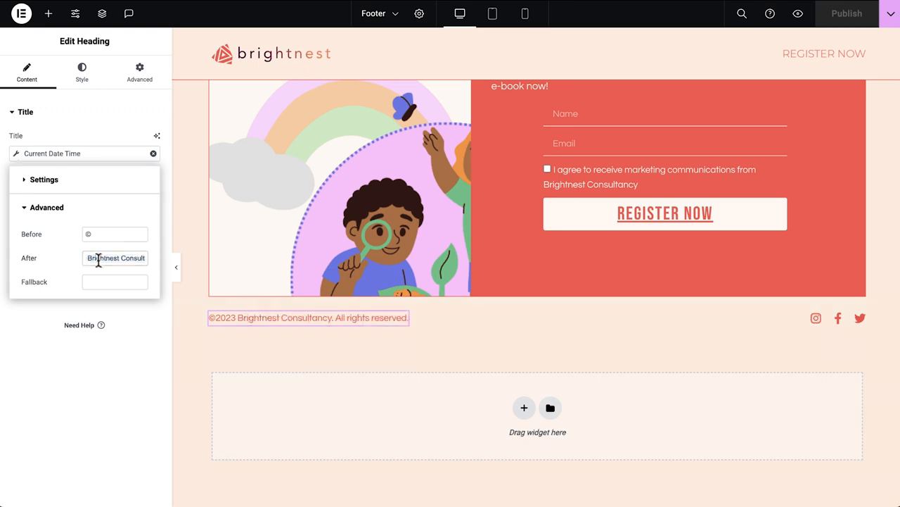
left_click(861, 320)
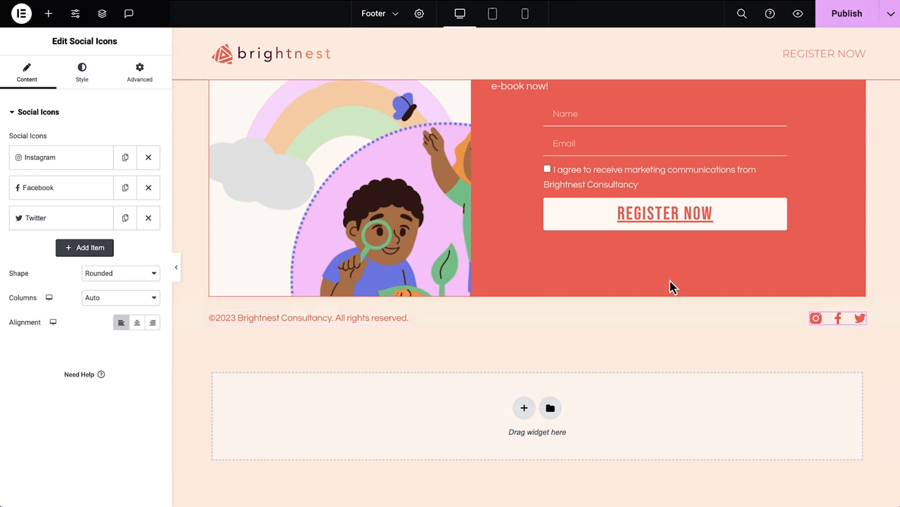
left_click(72, 161)
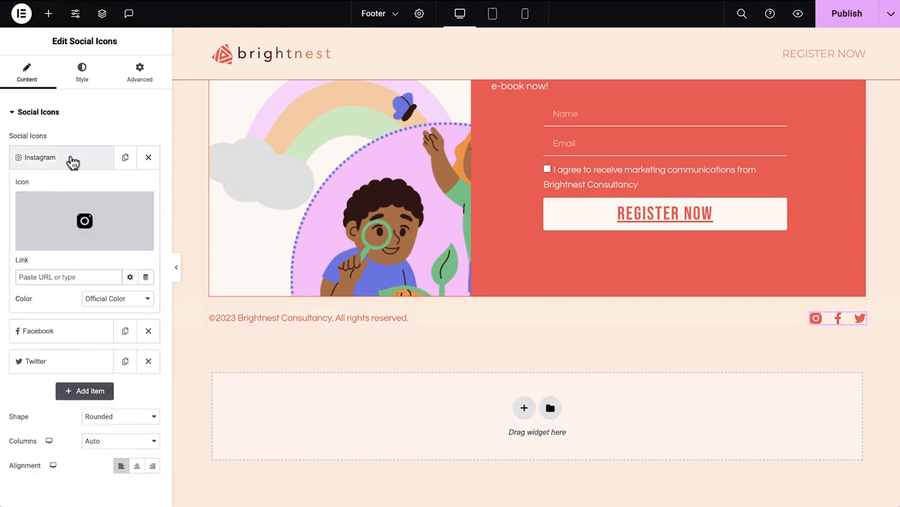
left_click(72, 276)
type("www.instagram.com/brightnest")
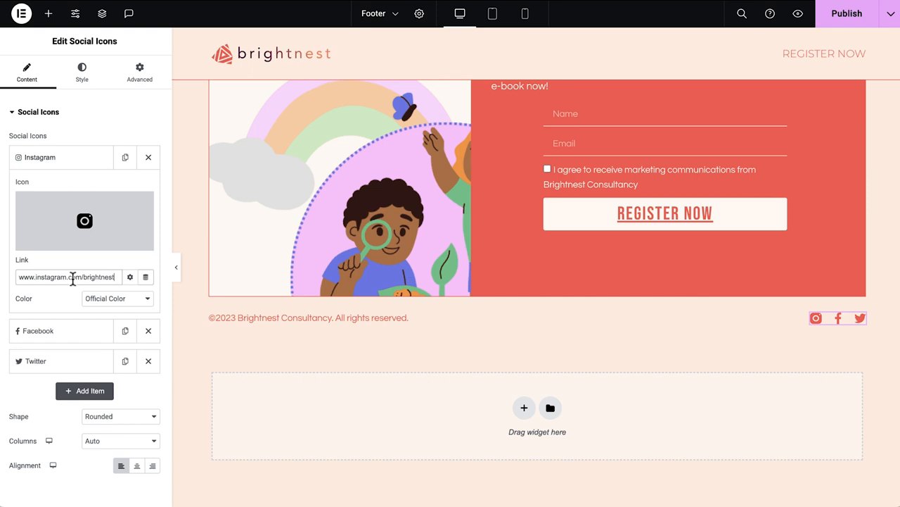
Replace the Twitter social icon with the LinkedIn icon from the icon library.
left_click(73, 336)
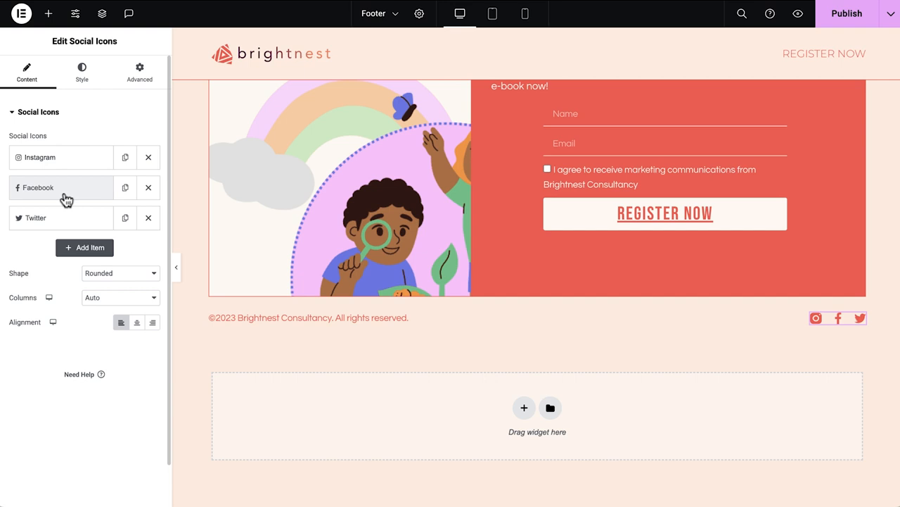
left_click(71, 222)
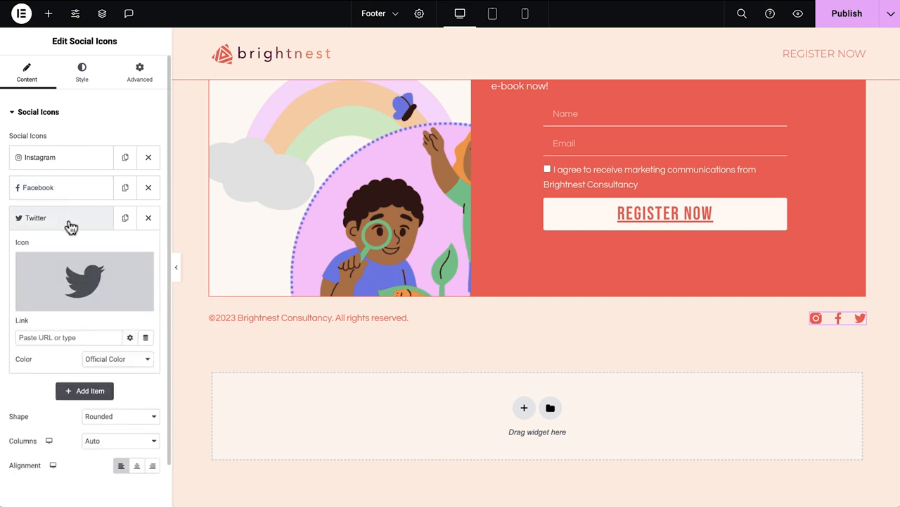
left_click(119, 268)
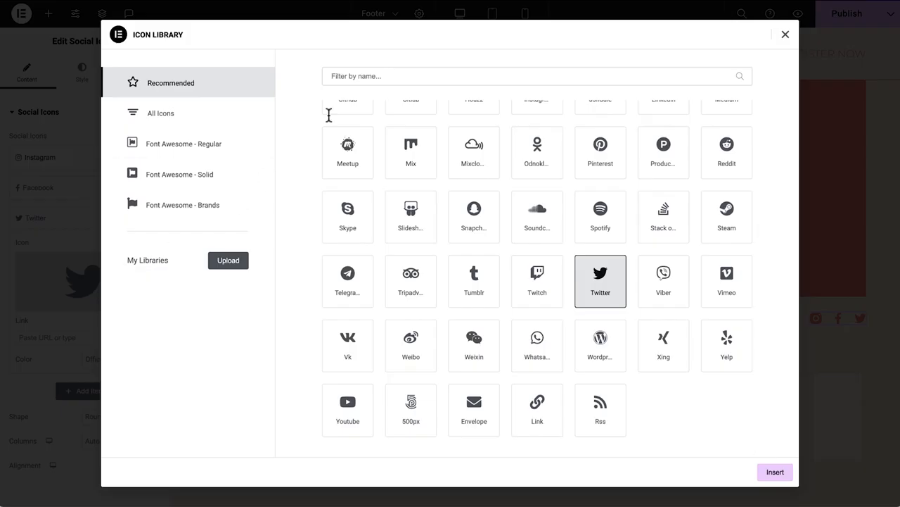
left_click(380, 73)
type("linked")
left_click(349, 148)
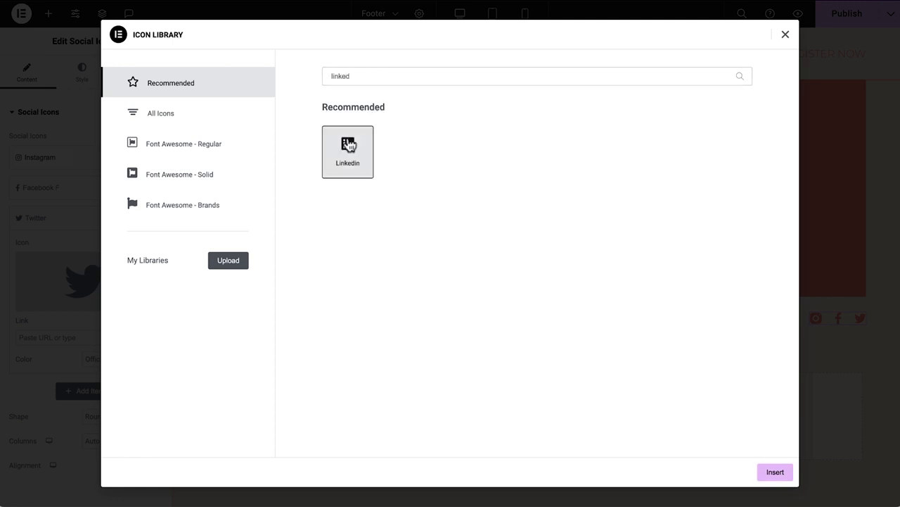
left_click(775, 472)
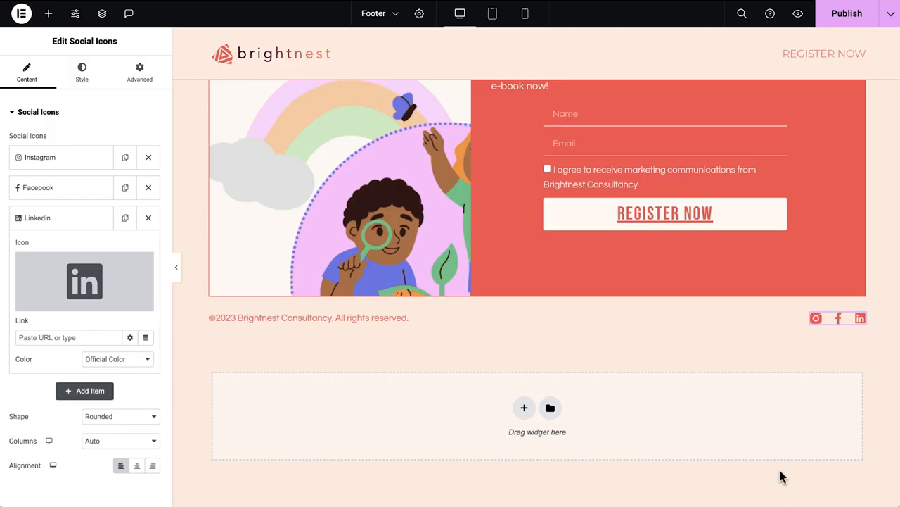
Paste the Brightnest LinkedIn company page link into the LinkedIn icon and publish the footer.
left_click(34, 332)
type("/in/company/brightnest")
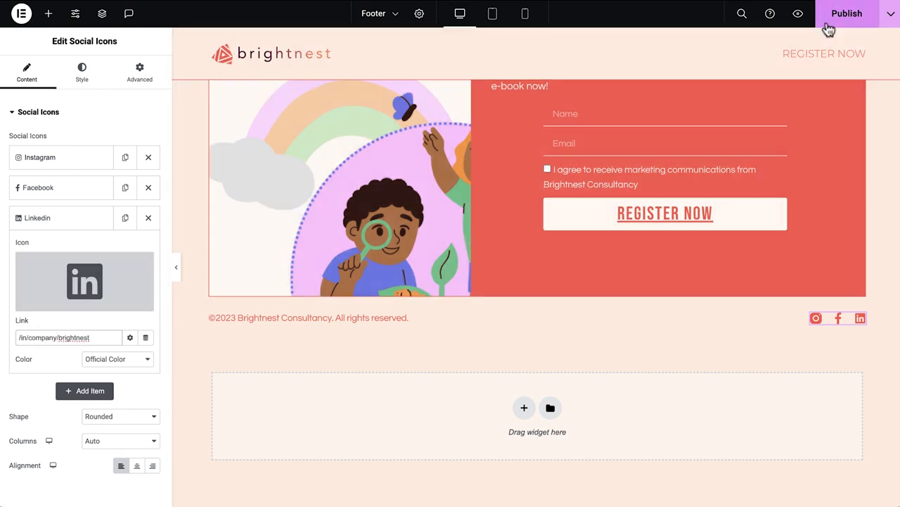
left_click(826, 25)
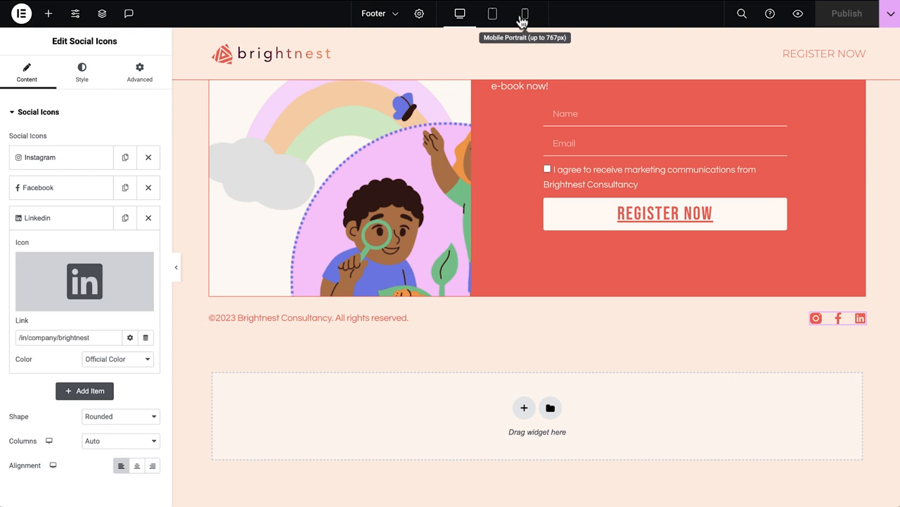
In mobile view, set the header container's justification to Space Between and its padding to 5% on all sides.
left_click(525, 22)
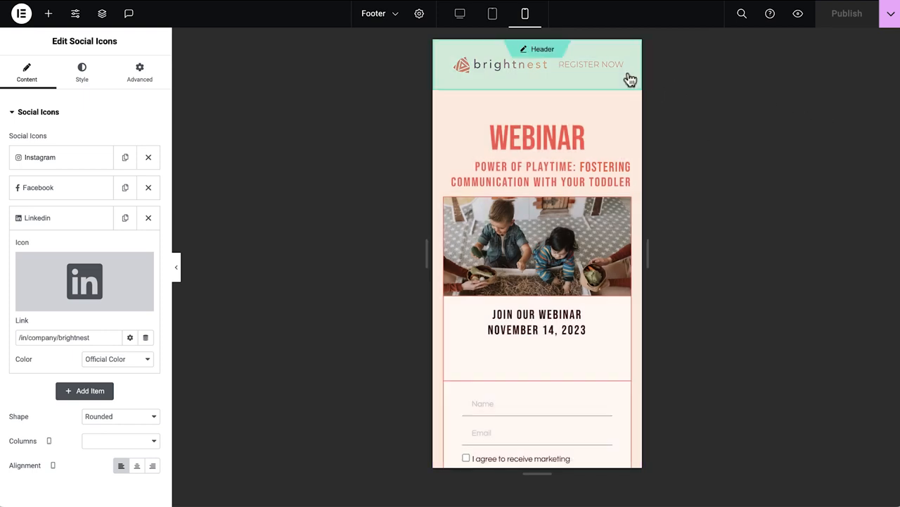
left_click(565, 76)
left_click(539, 54)
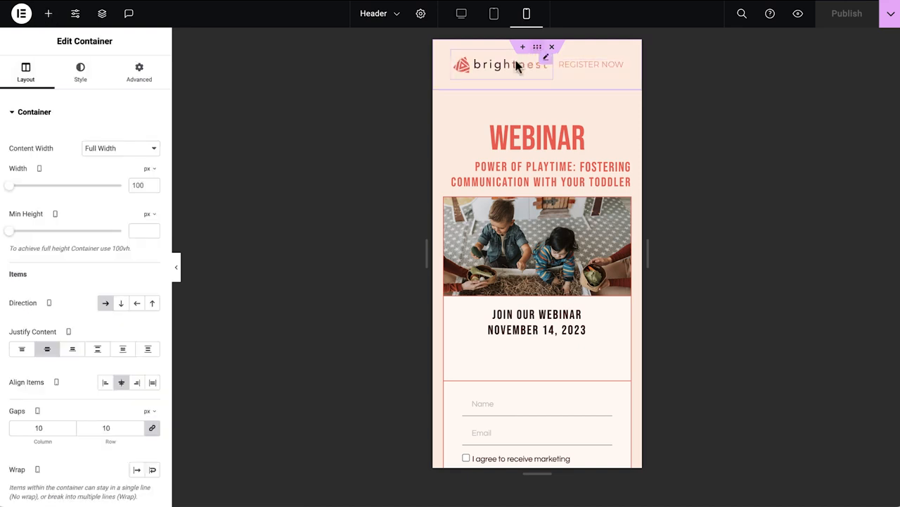
left_click(102, 359)
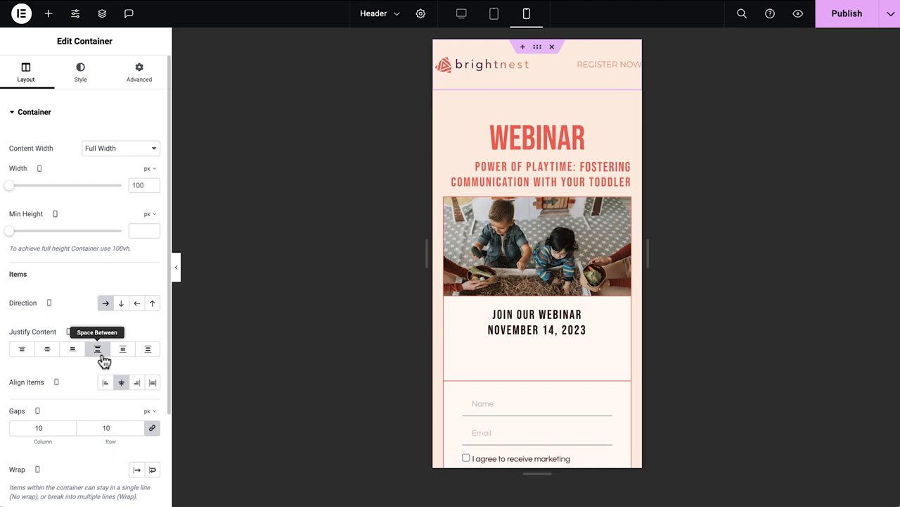
left_click(139, 78)
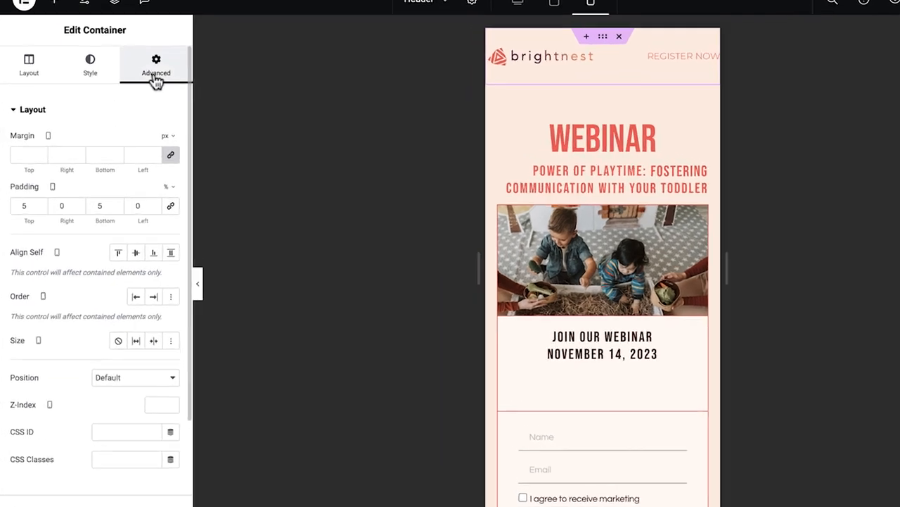
left_click(198, 218)
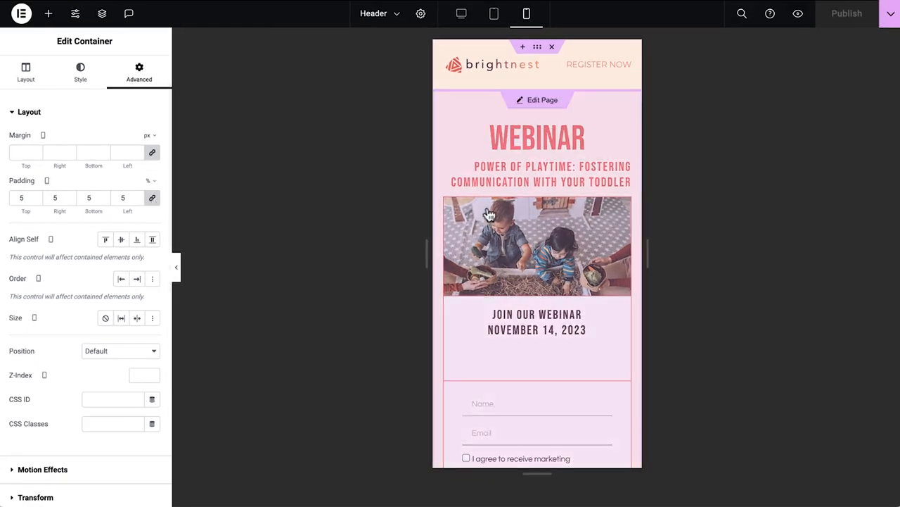
In mobile view, center-align the webinar subtitle heading.
left_click(529, 214)
left_click(534, 181)
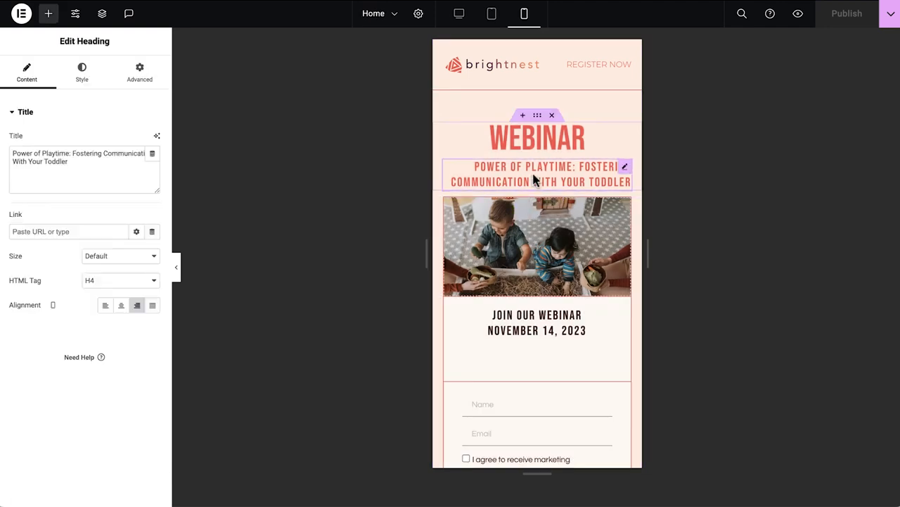
left_click(121, 311)
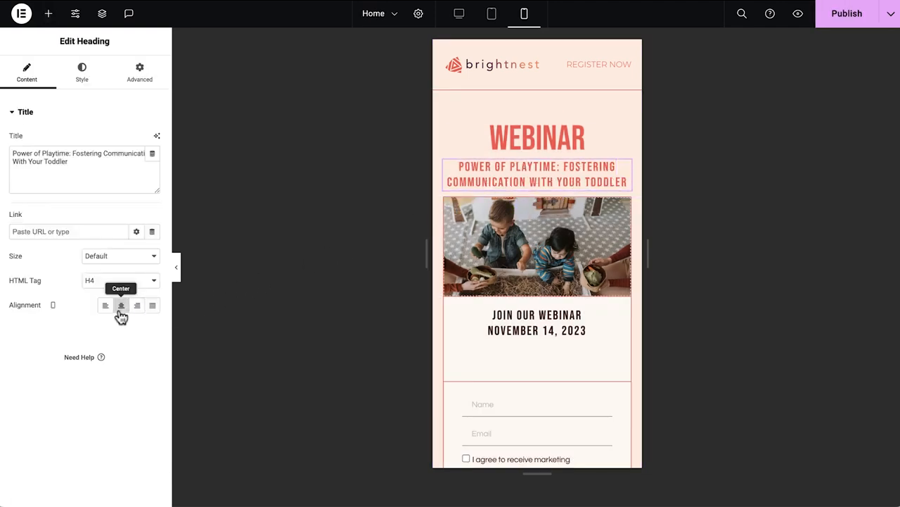
Set the minimum height of the e-book cover container to 70 vh in mobile view.
scroll(439, 314, "down", 8)
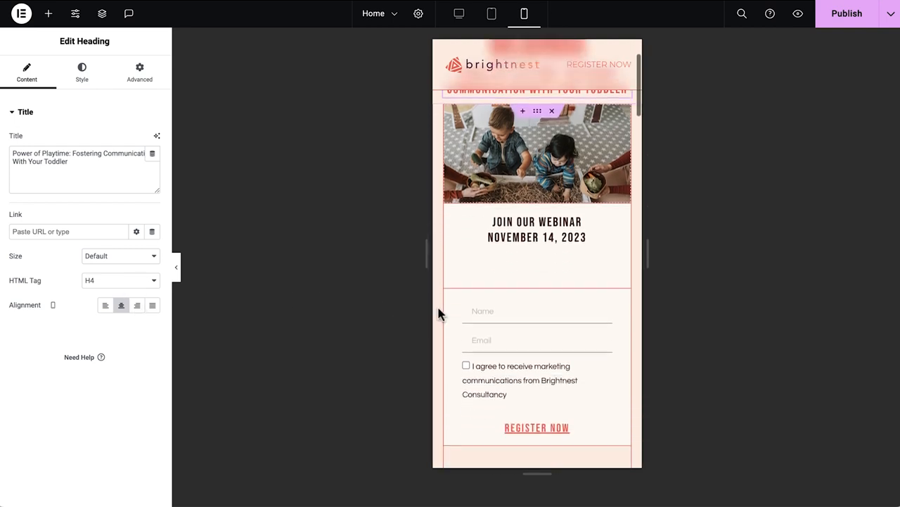
scroll(439, 314, "down", 6)
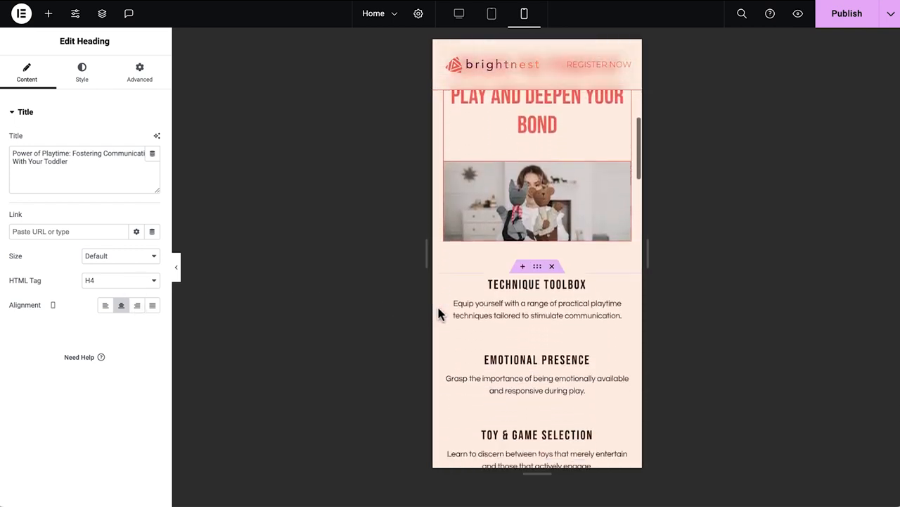
scroll(438, 313, "down", 8)
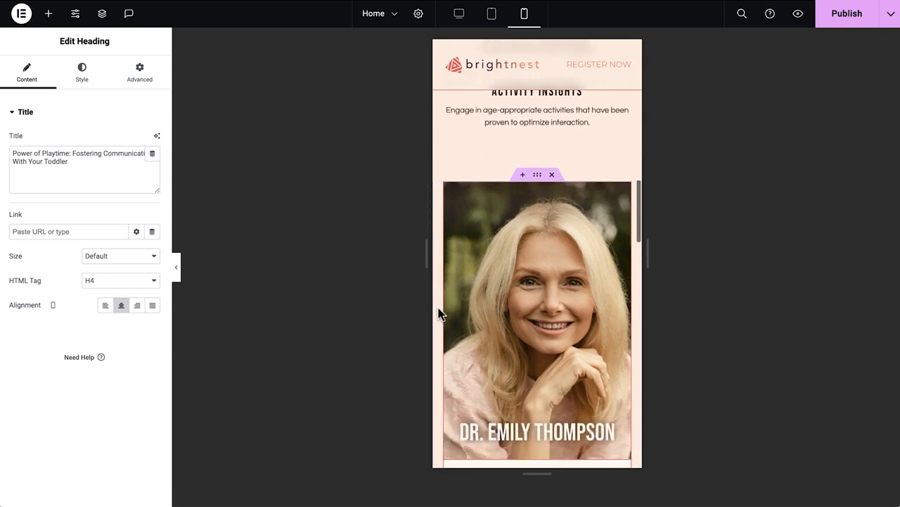
scroll(439, 314, "down", 8)
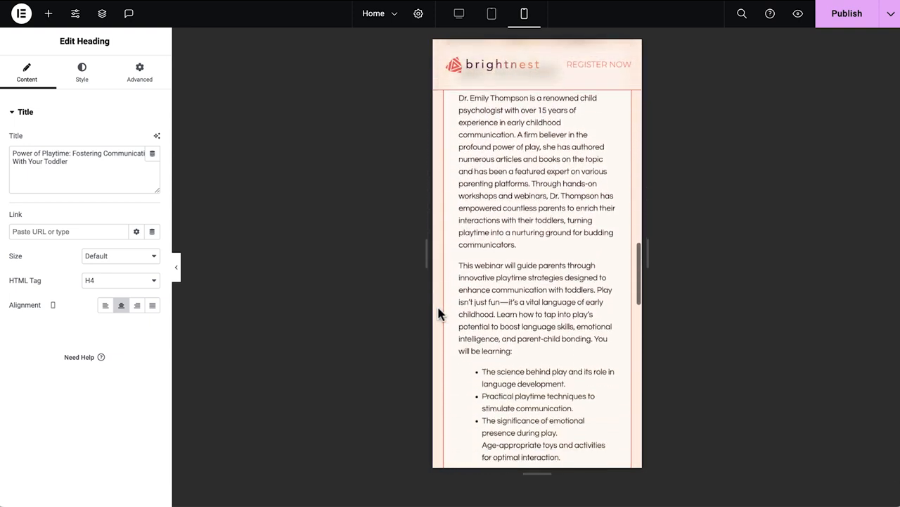
scroll(439, 313, "down", 8)
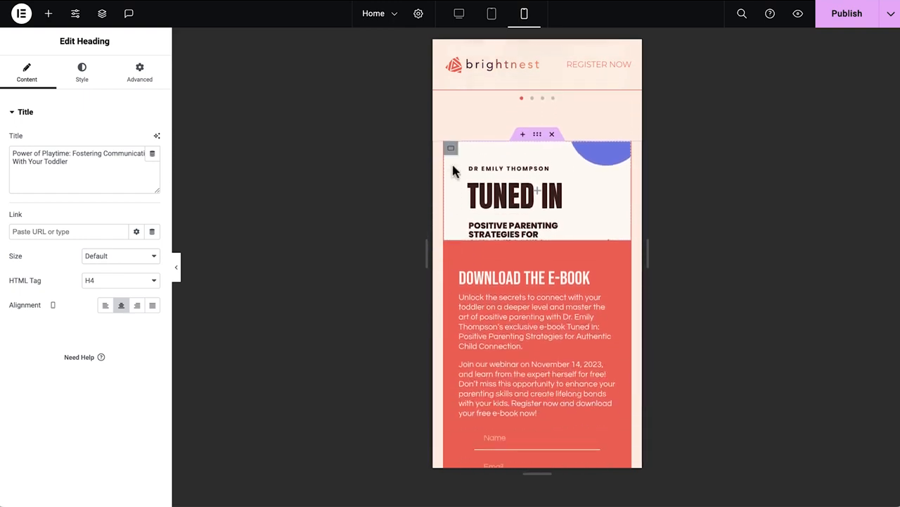
left_click(451, 149)
left_click(150, 218)
left_click(153, 275)
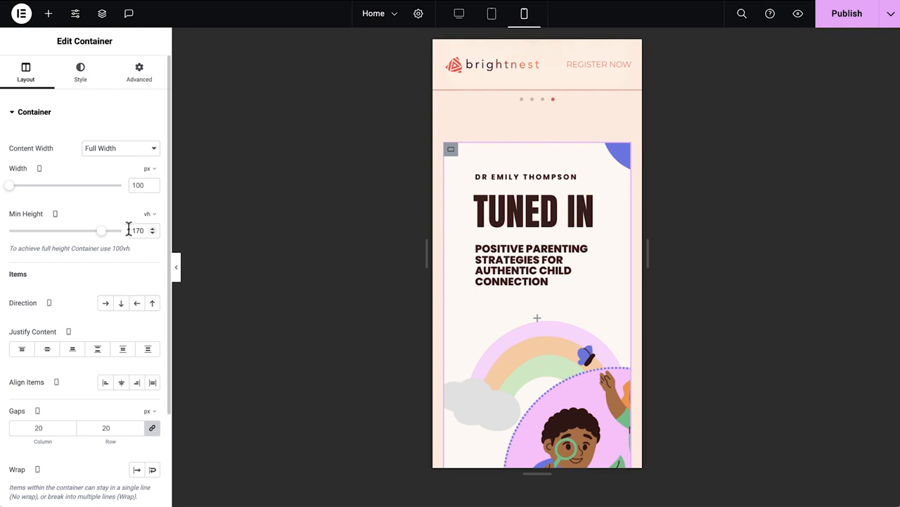
type("70")
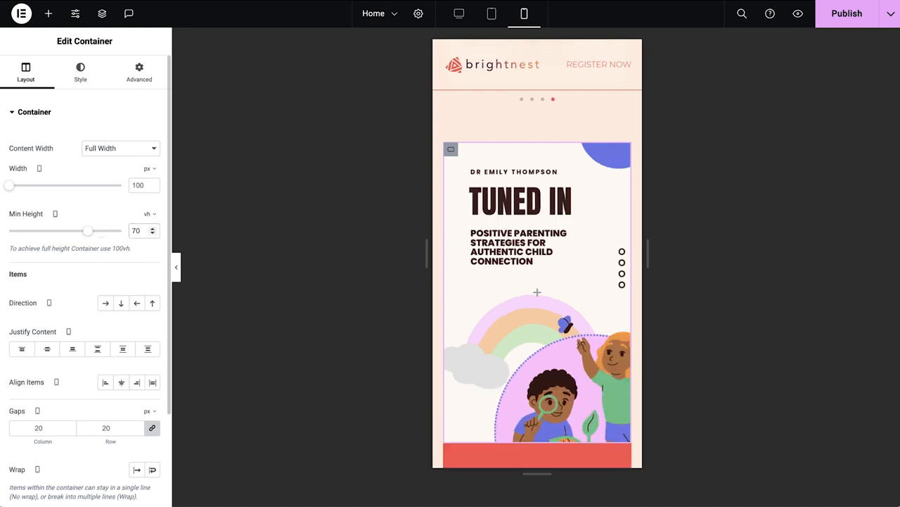
Publish the page with the mobile changes.
scroll(487, 352, "down", 10)
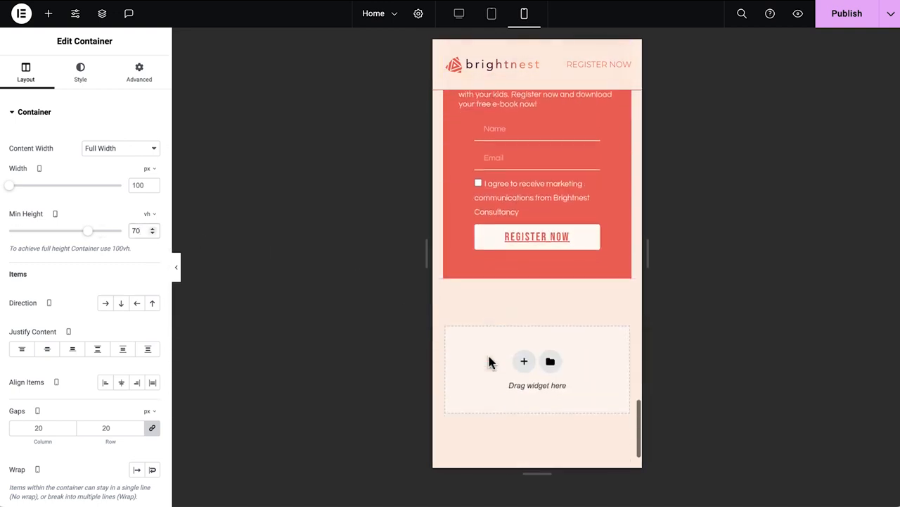
scroll(489, 357, "up", 1)
scroll(489, 357, "down", 2)
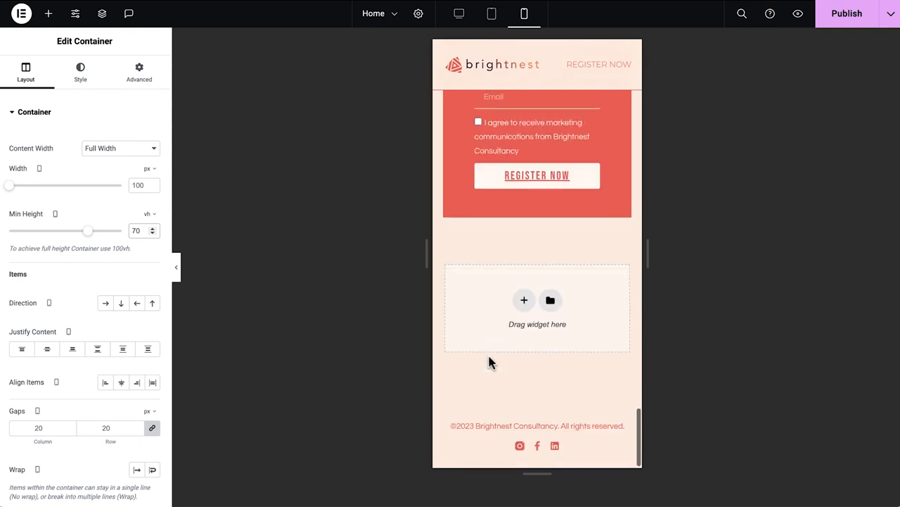
left_click(843, 20)
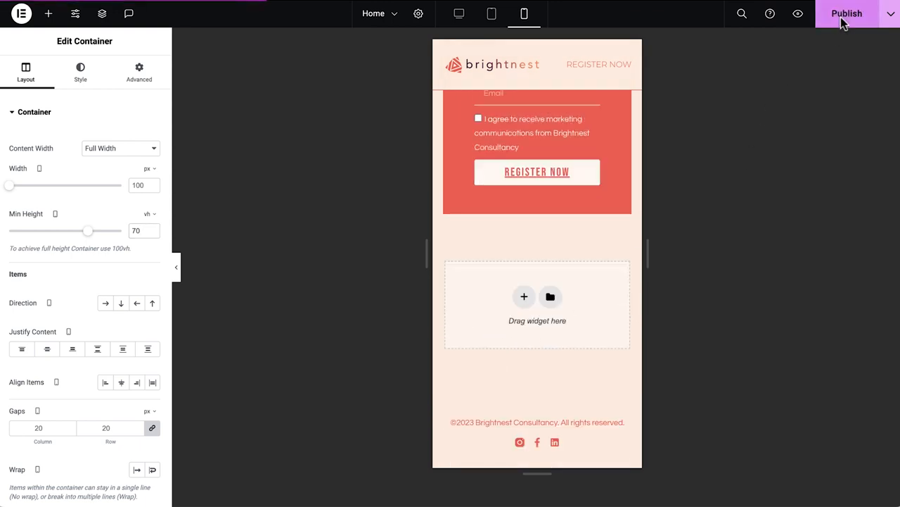
Switch back to desktop view and open the website's management dashboard.
left_click(459, 24)
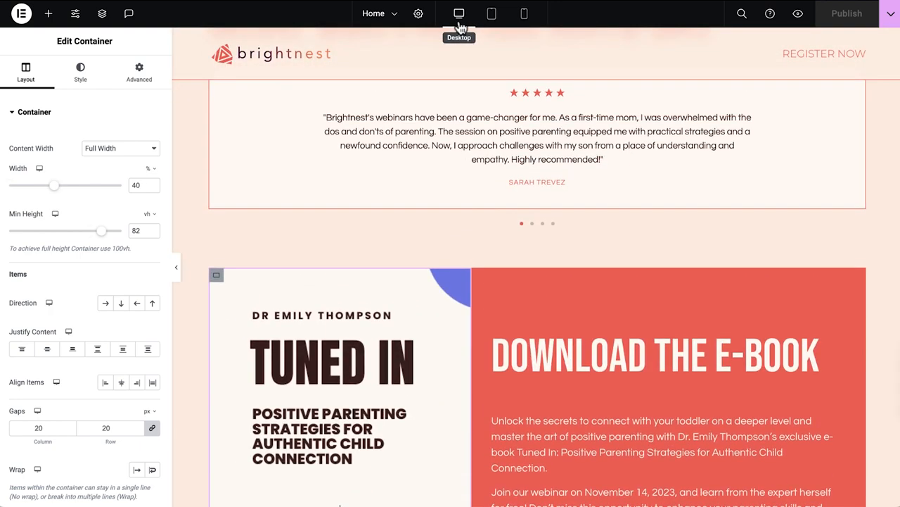
left_click(21, 13)
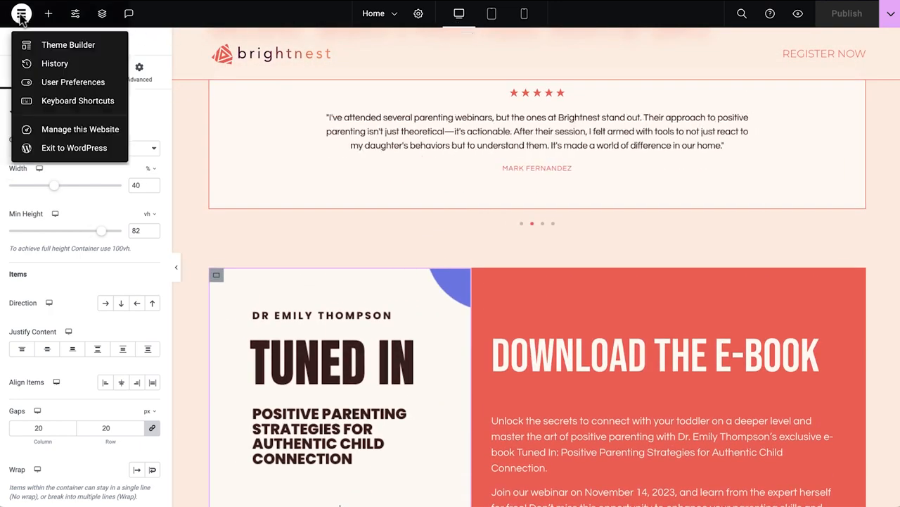
left_click(112, 137)
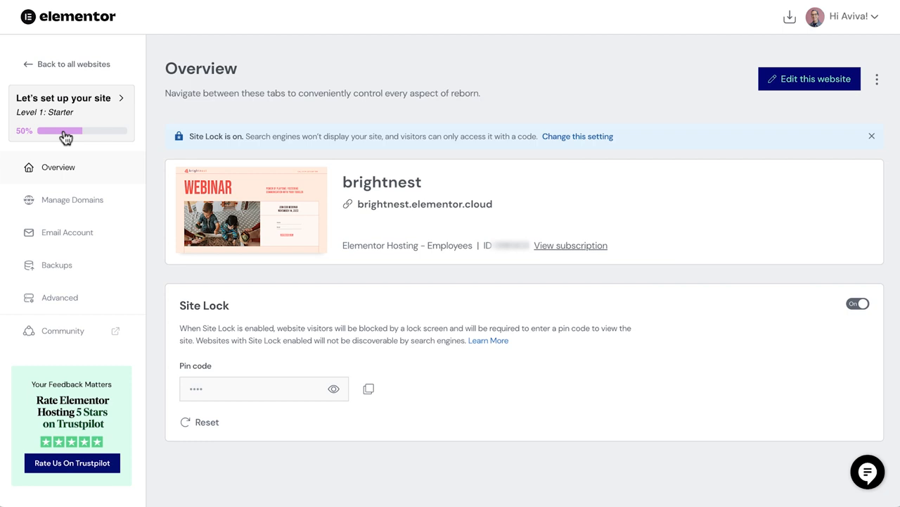
Start connecting a custom domain from the setup checklist, entering brightnestwebinars.com as the domain name.
left_click(121, 101)
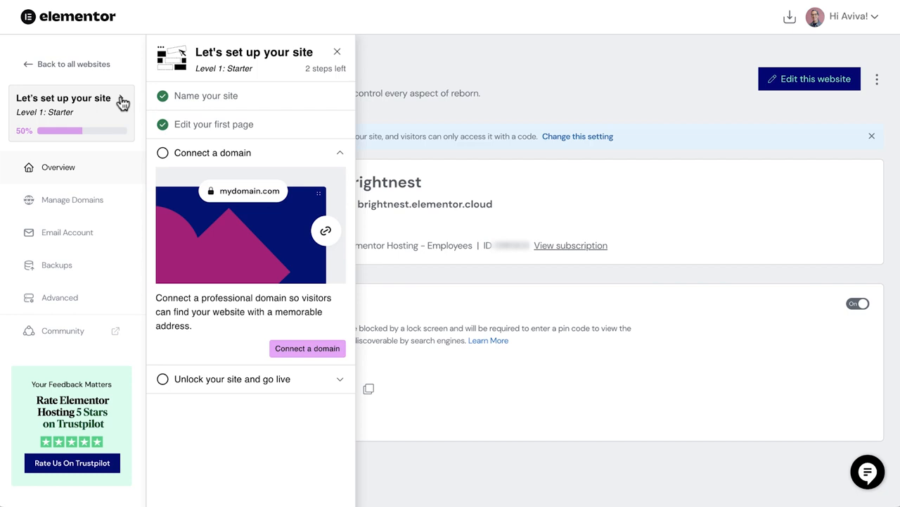
left_click(324, 348)
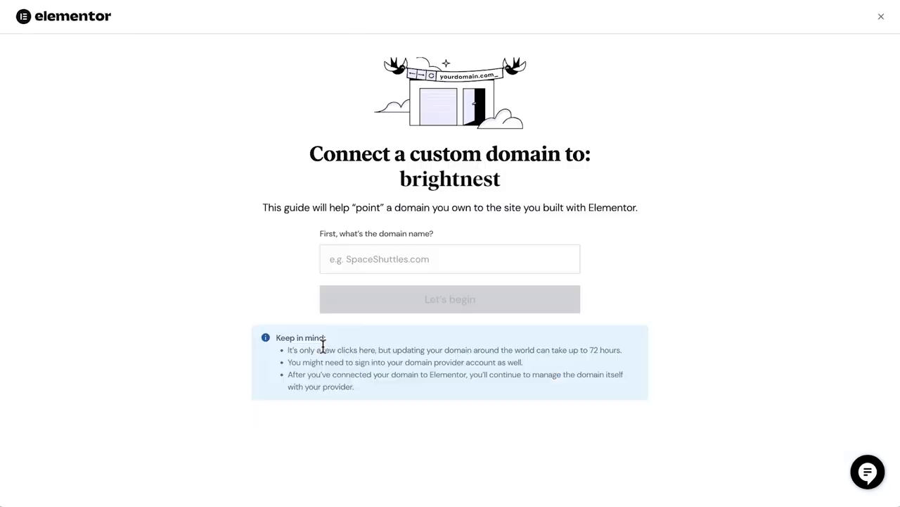
left_click(368, 258)
type("brightnestwebinars.com")
left_click(403, 345)
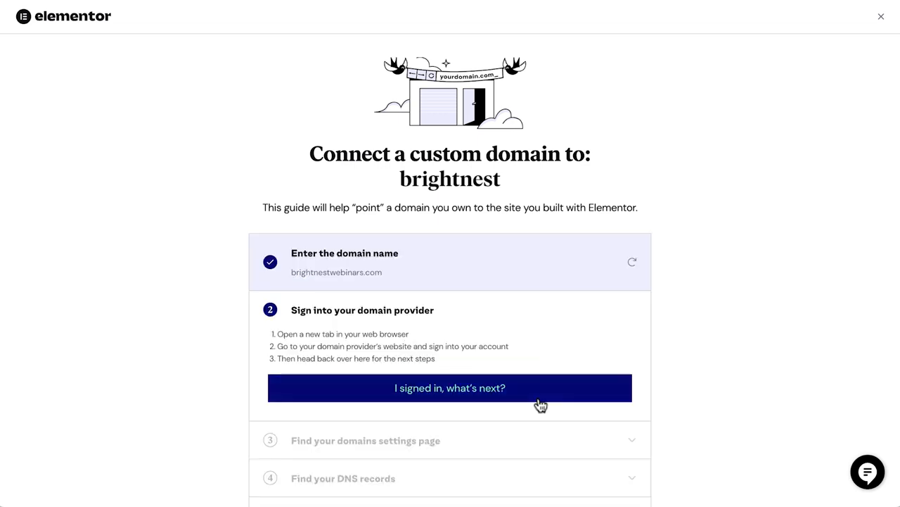
Confirm signing in to the domain provider and finding the domain settings page and DNS records.
left_click(539, 400)
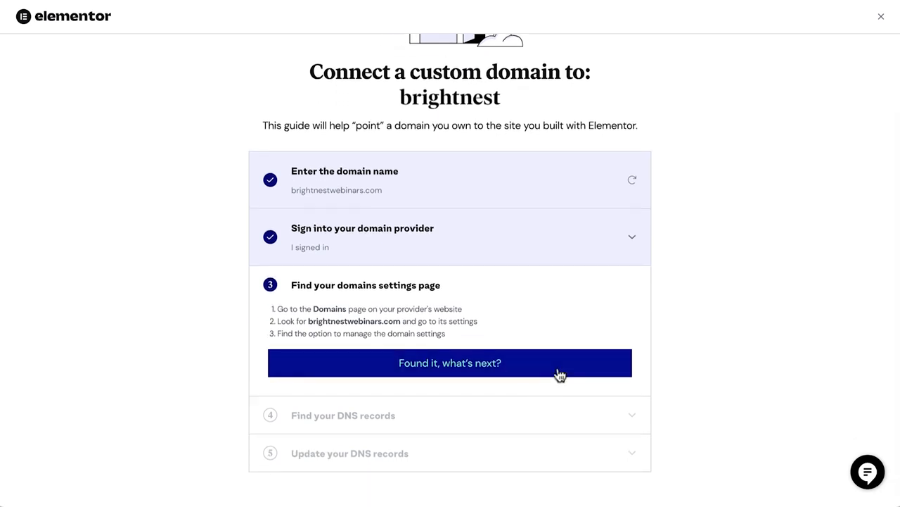
left_click(559, 371)
left_click(578, 413)
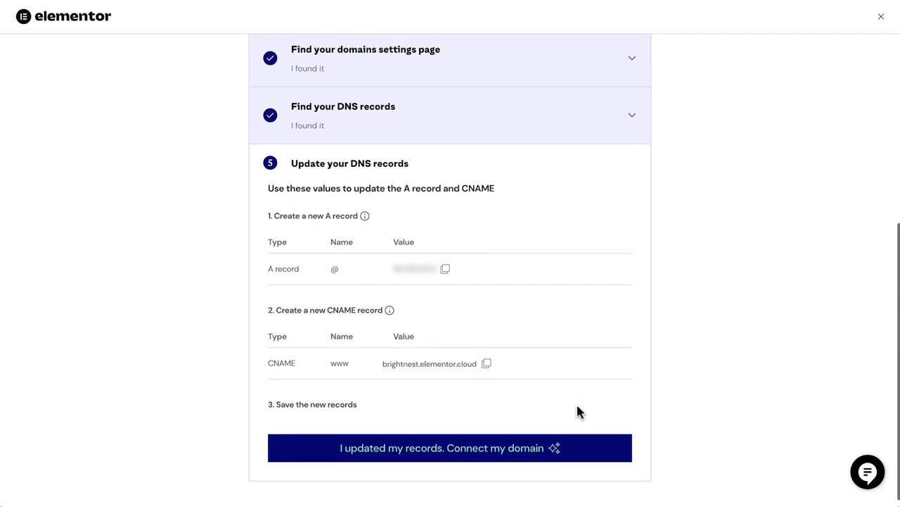
Copy the A record and CNAME values, then confirm the records are updated to connect the domain.
left_click(446, 270)
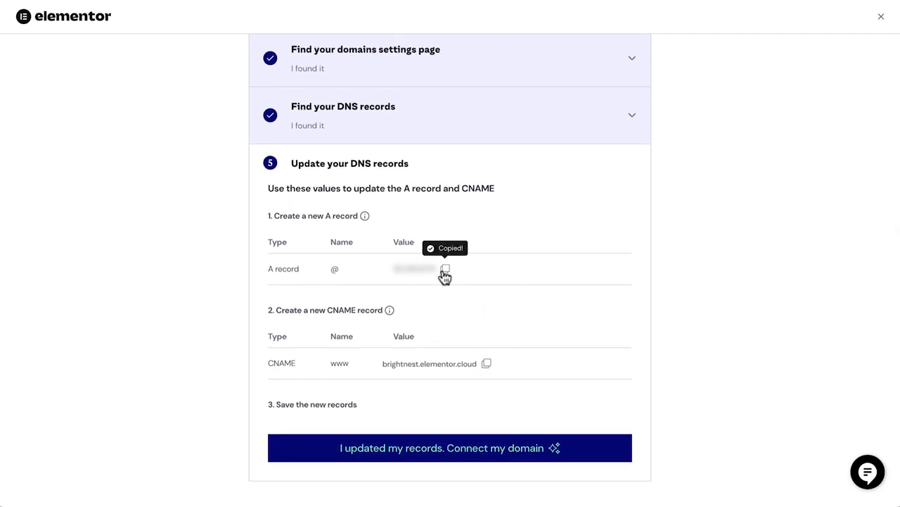
left_click(487, 365)
left_click(615, 459)
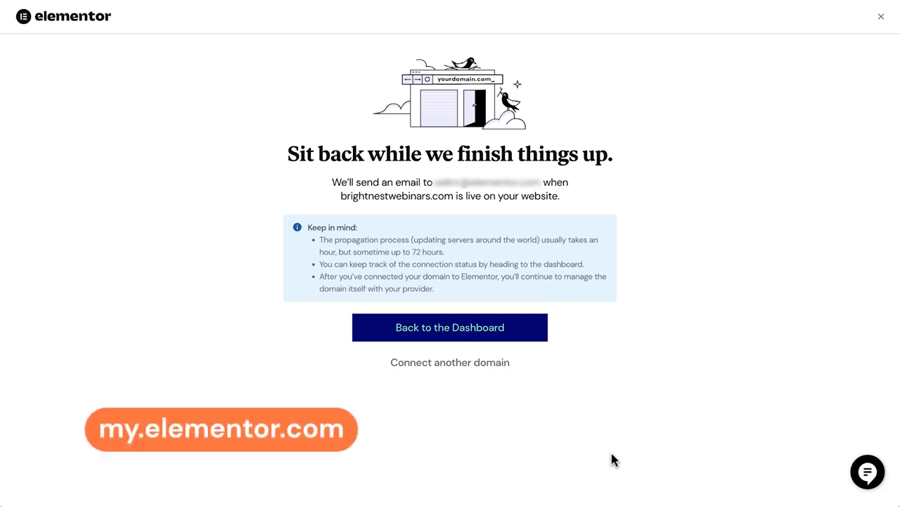
Return to the dashboard and review the connected domains under Manage Domains.
left_click(524, 337)
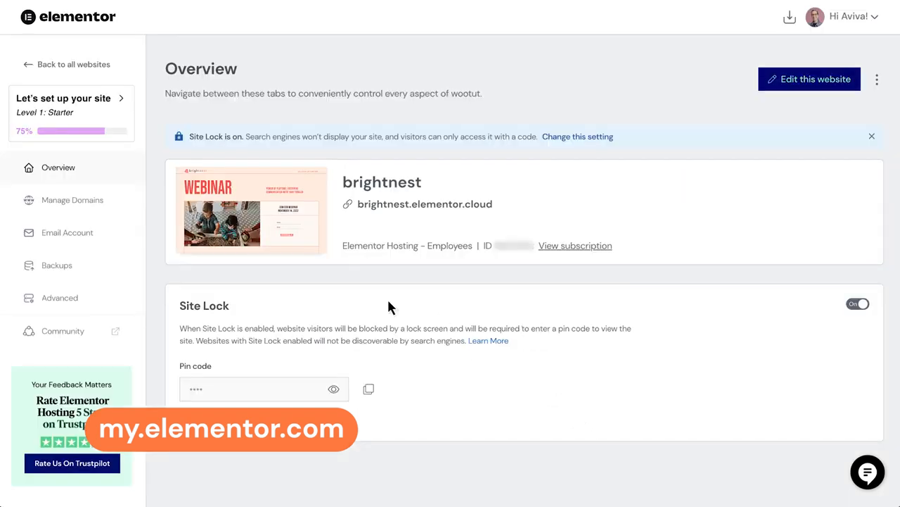
left_click(108, 201)
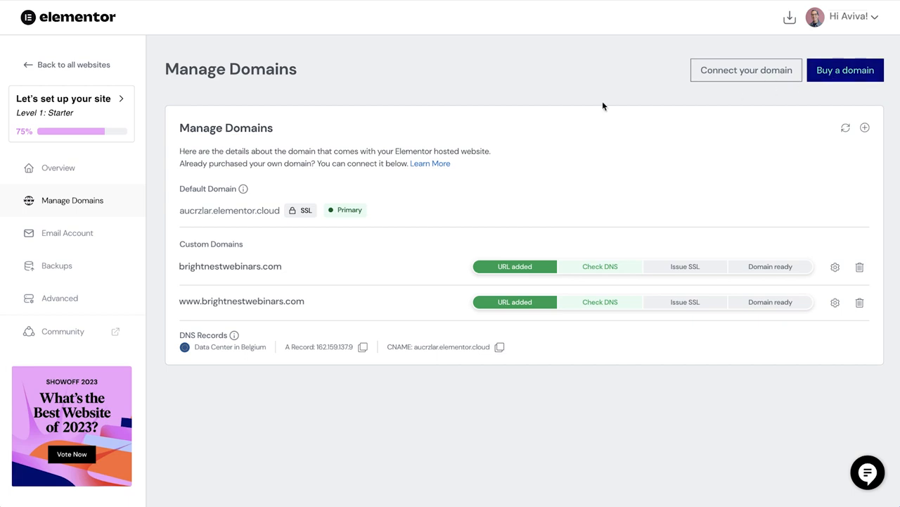
Turn off the site lock to unlock the site and go live, then close the setup checklist.
left_click(105, 122)
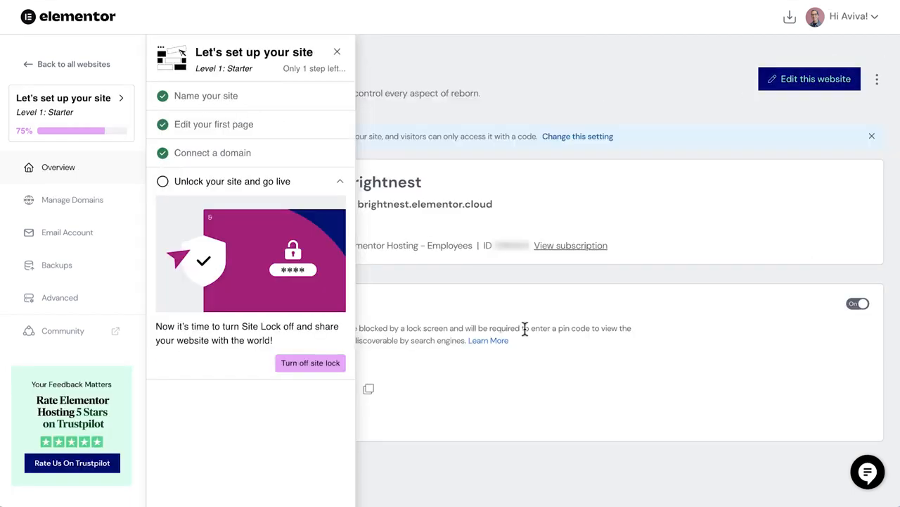
left_click(290, 362)
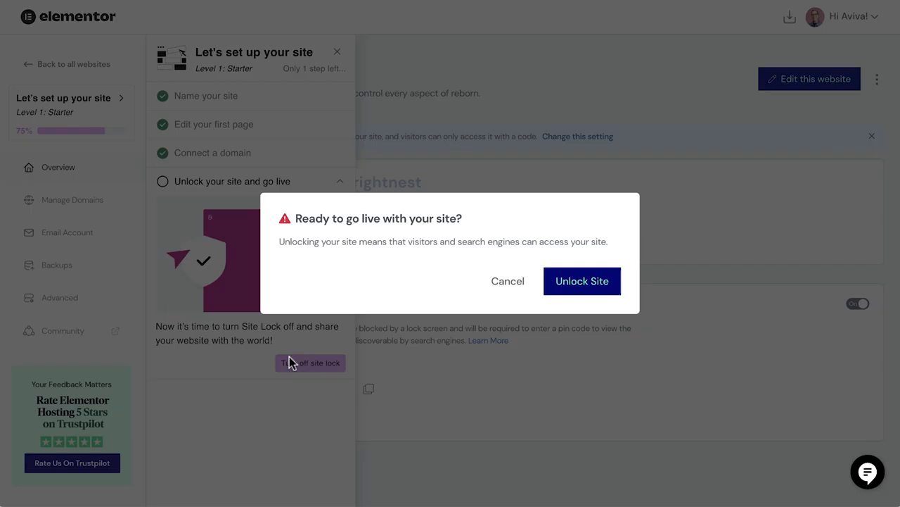
left_click(588, 283)
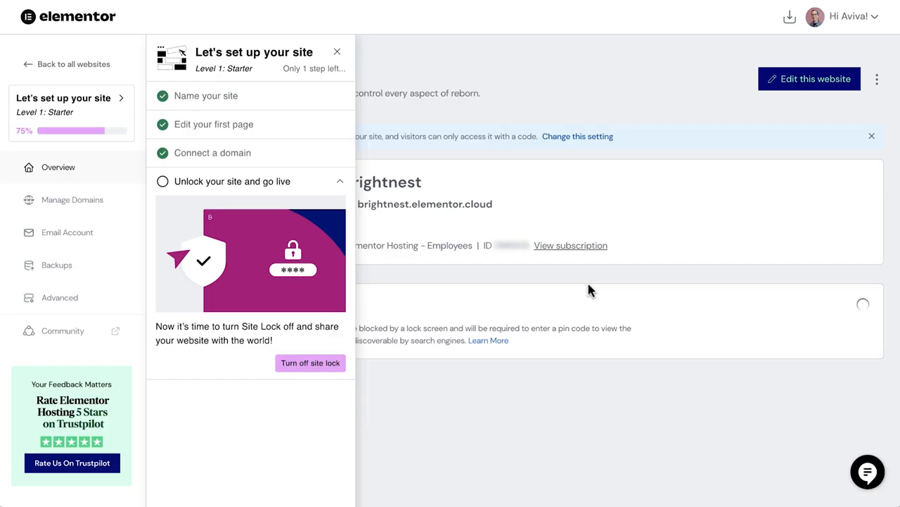
left_click(337, 52)
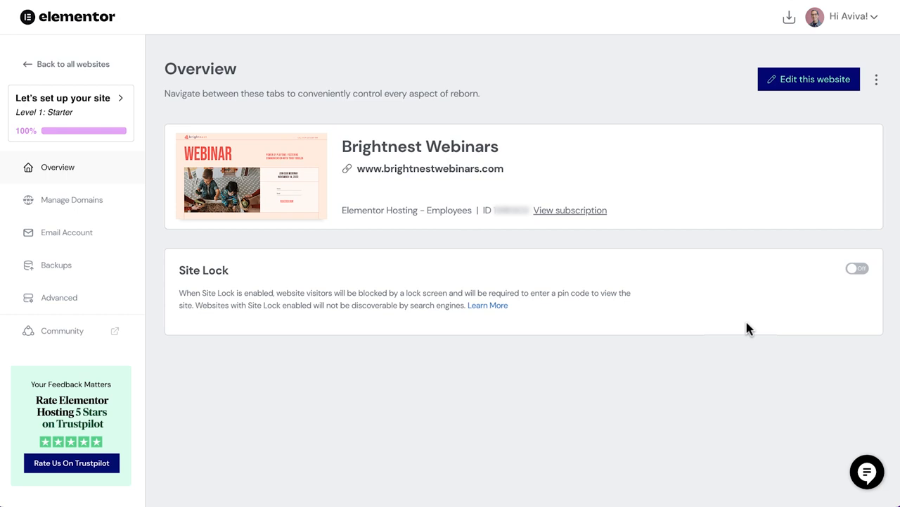
Open the live website and browse through its sections, including the Register Now link.
left_click(482, 171)
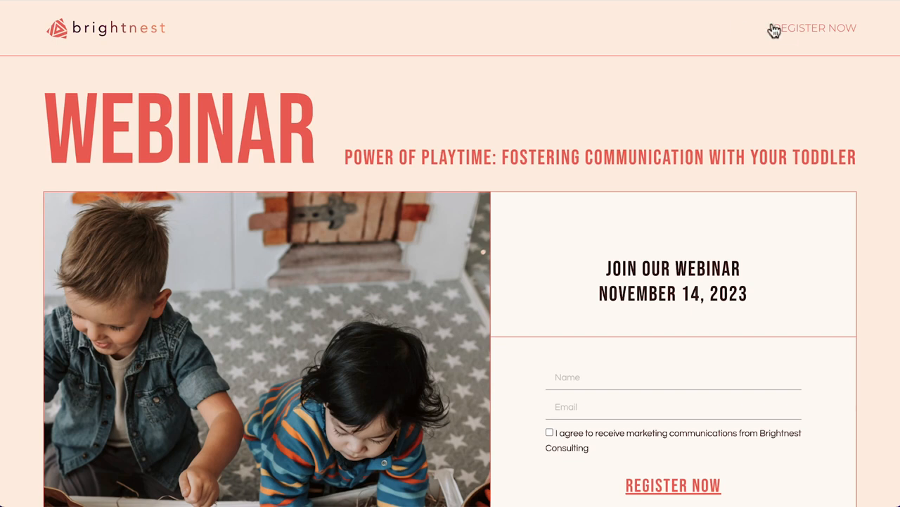
left_click(814, 35)
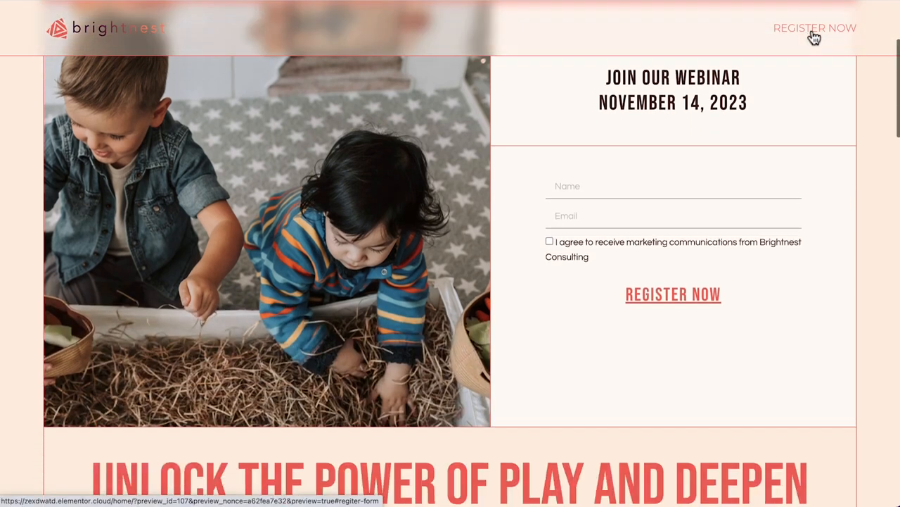
scroll(882, 180, "down", 5)
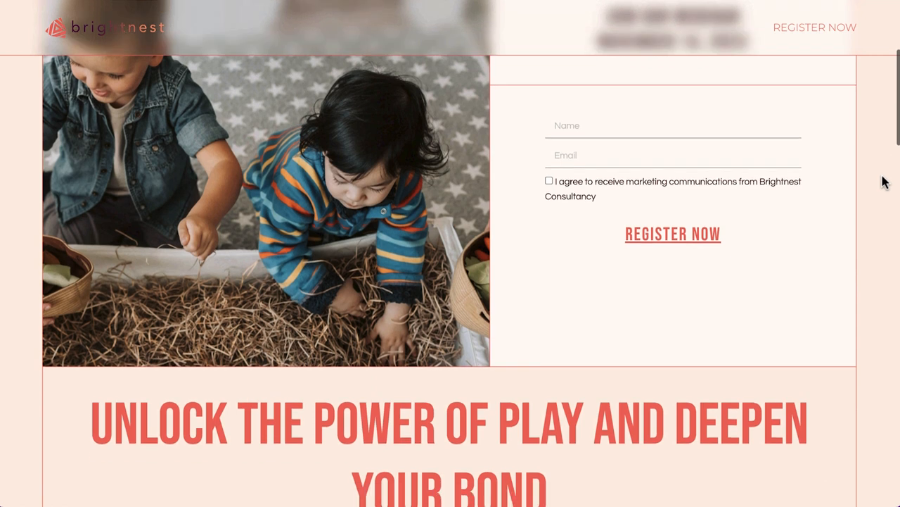
scroll(884, 181, "down", 5)
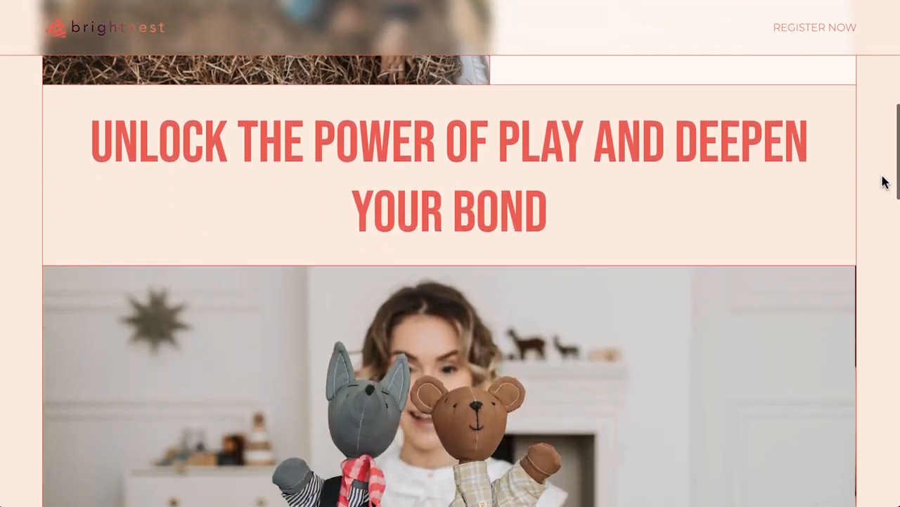
scroll(885, 181, "down", 5)
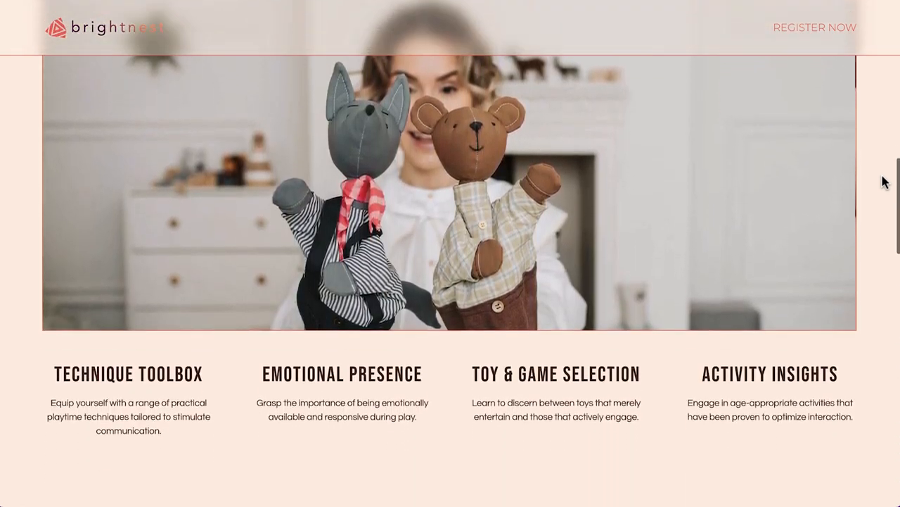
scroll(884, 182, "down", 5)
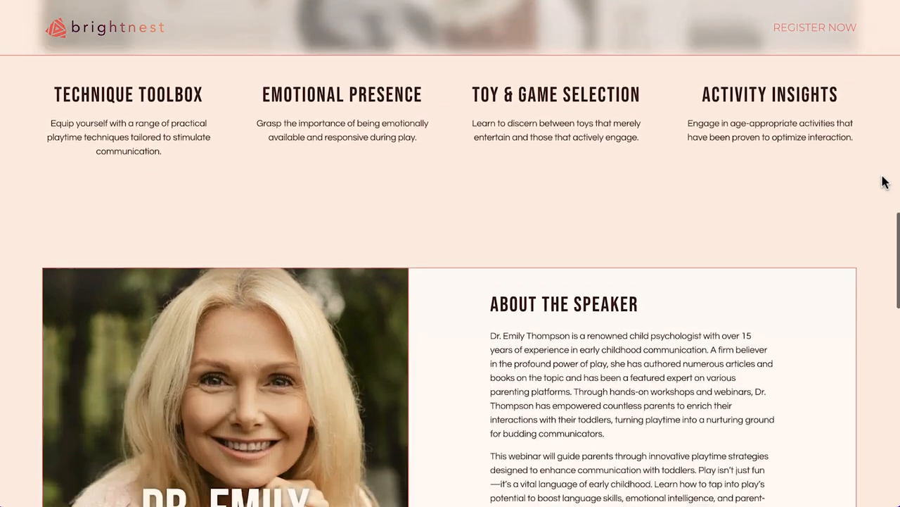
scroll(885, 182, "down", 5)
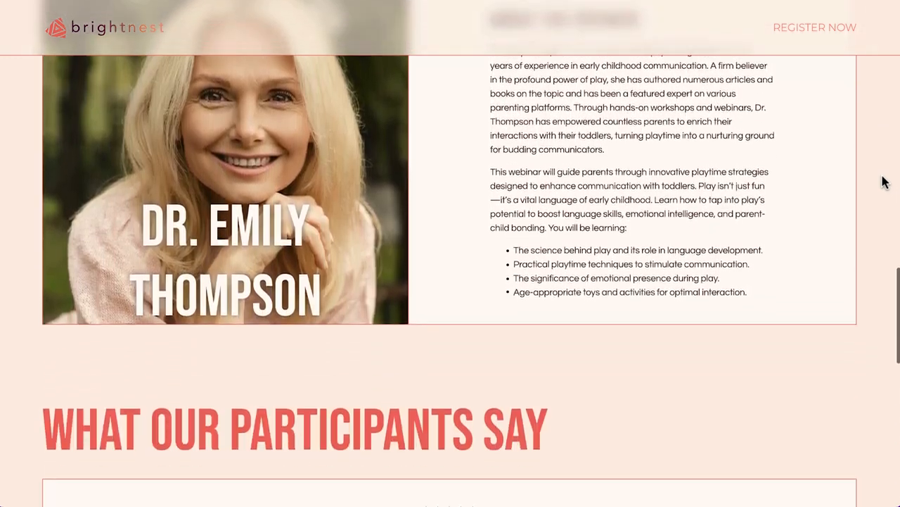
Scroll to the e-book section, fill in the form with a name and e-mail address, tick the marketing consent, and register.
scroll(884, 181, "down", 5)
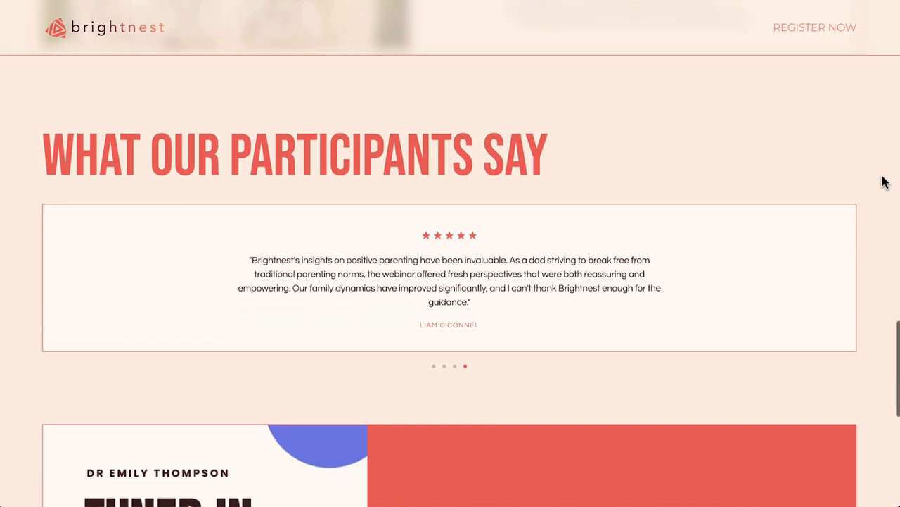
scroll(884, 181, "down", 4)
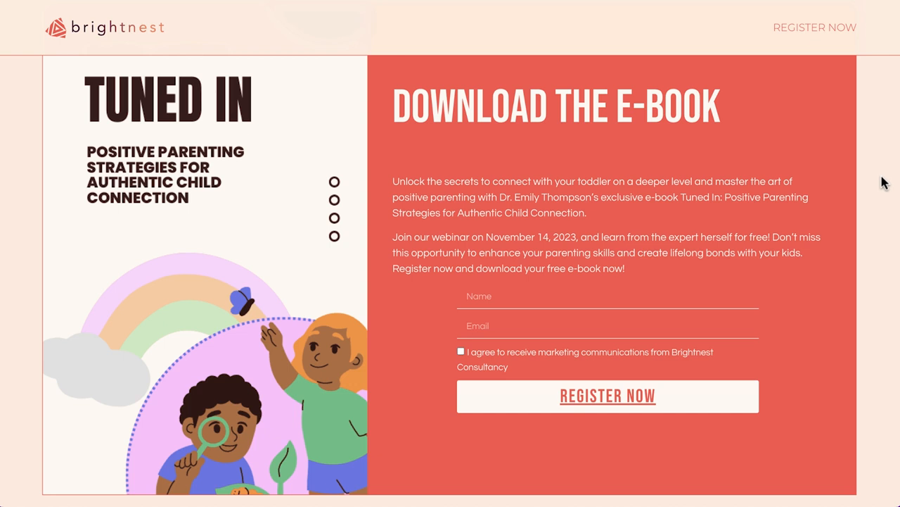
left_click(504, 301)
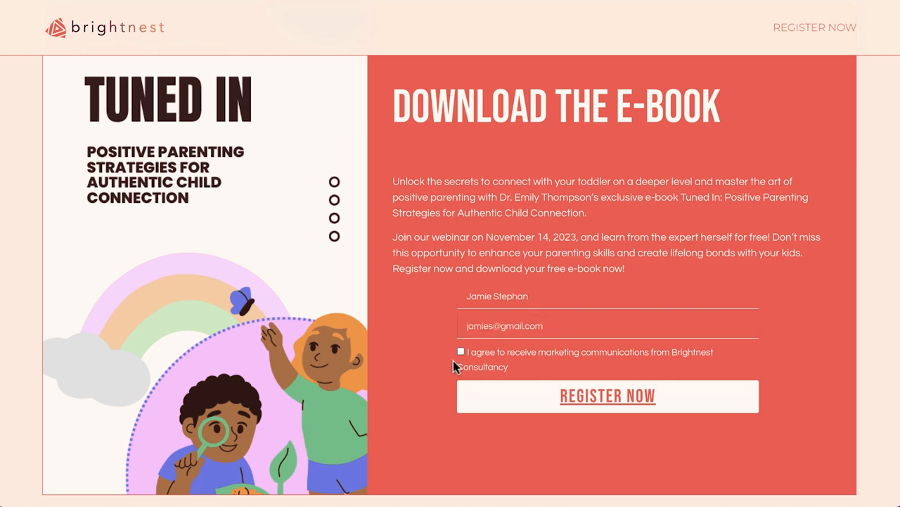
left_click(511, 398)
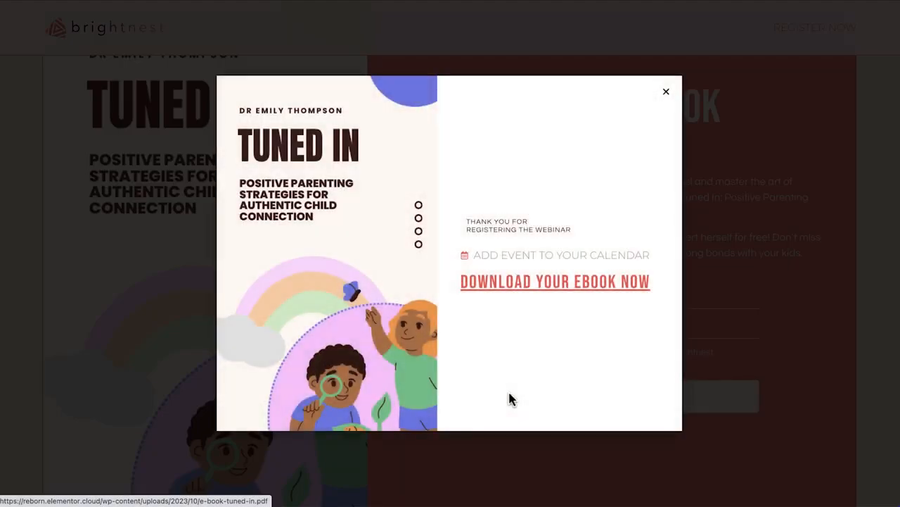
Open the add-to-calendar link from the thank-you popup, close the calendar tab, and download the e-book.
left_click(542, 261)
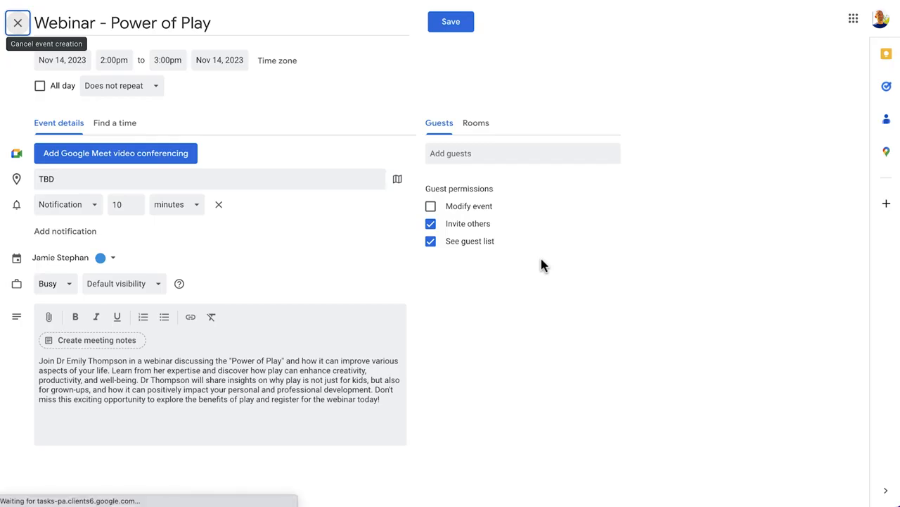
key("super+w")
left_click(530, 284)
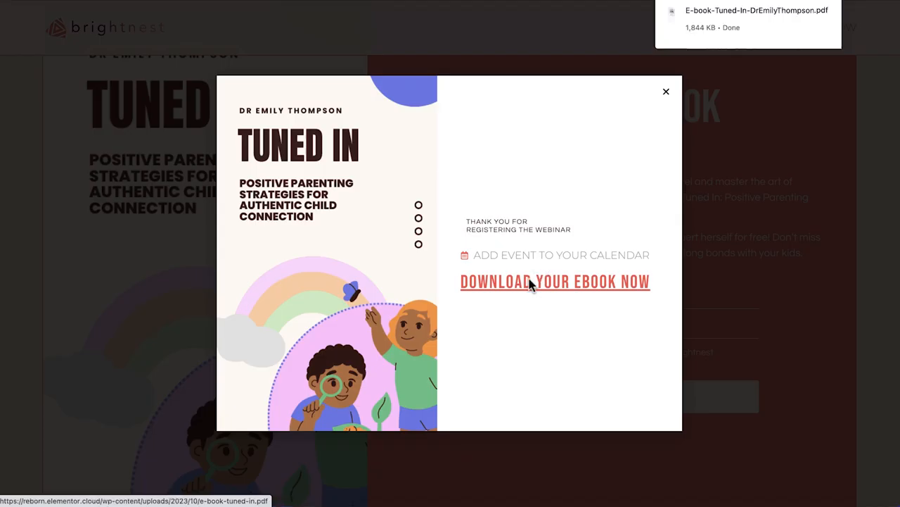